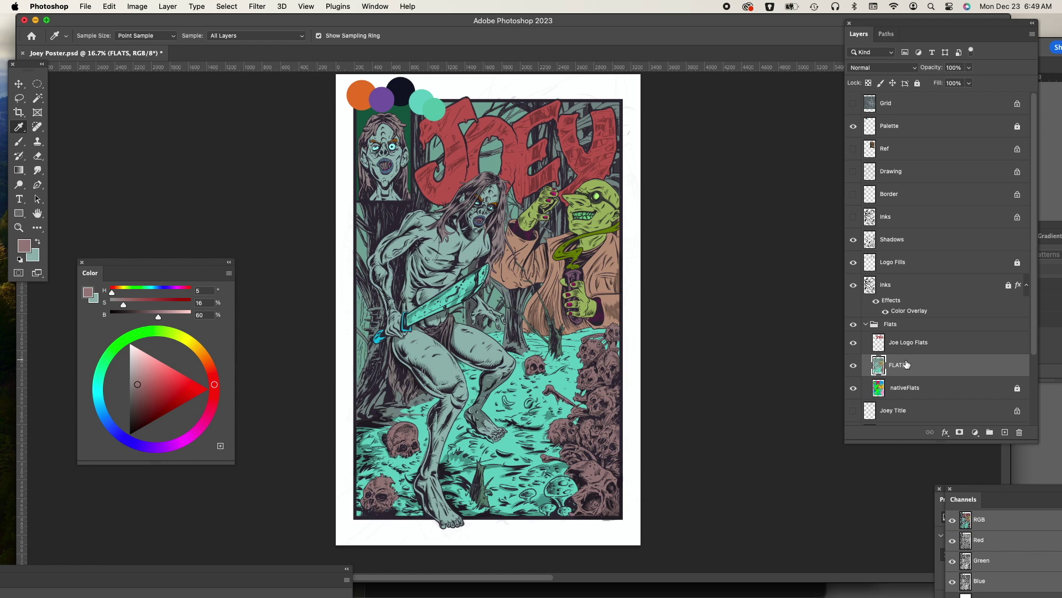
Step: Recolor the skulls on the FLATS layer a lighter dusty pink (hue 5°, saturation 9%, brightness 73%) and save the poster
{"action": "left_click", "coordinate": [645, 245]}
{"action": "left_click_drag", "start_coordinate": [651, 239], "coordinate": [656, 234]}
{"action": "left_click", "coordinate": [882, 192]}
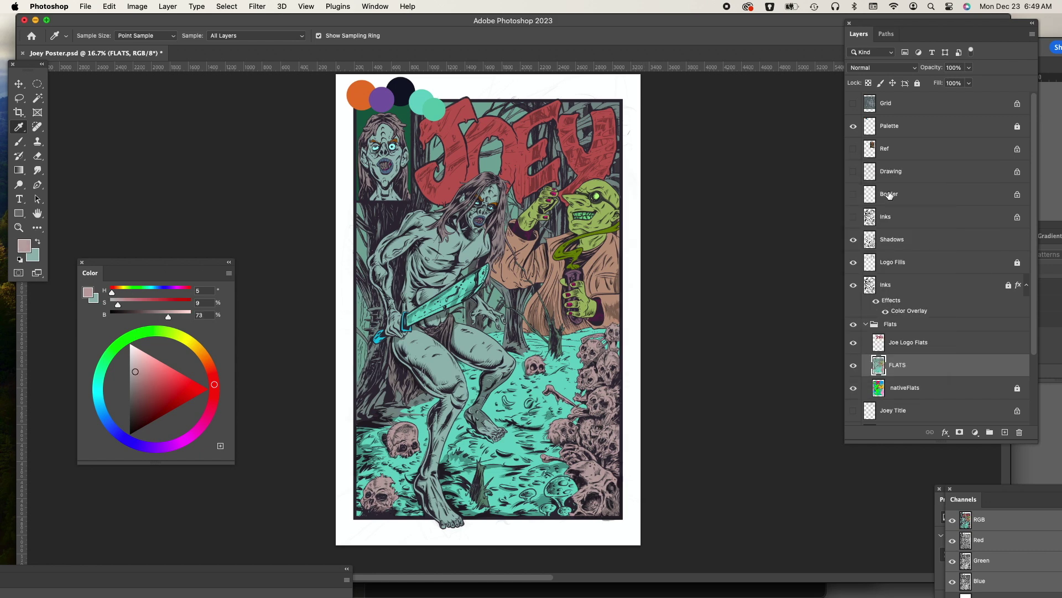
{"action": "key", "text": "super+s"}
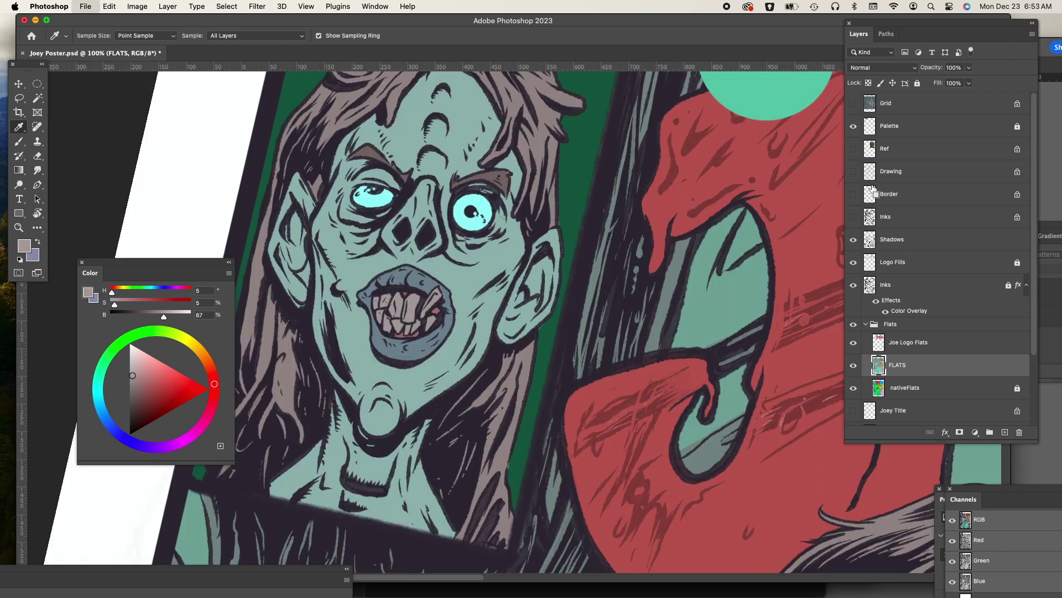
Step: Fill the stray patch beside the portrait's protruding tooth with the sampled blue lip color, then deselect and save
{"action": "key", "text": "super+equal"}
{"action": "key", "text": "super+equal"}
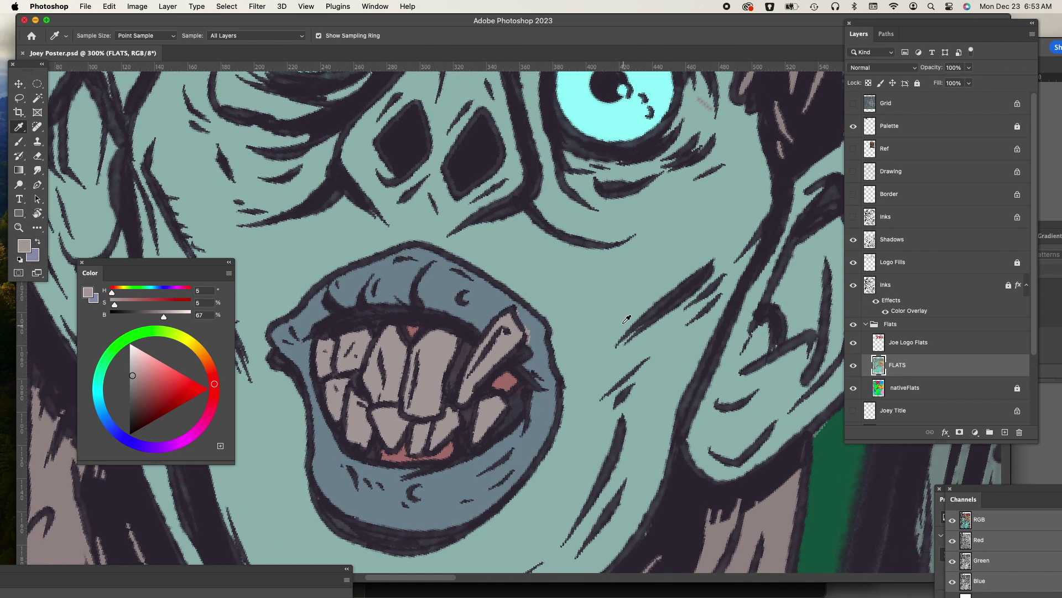
{"action": "key", "text": "l"}
{"action": "key", "text": "x"}
{"action": "key", "text": "i"}
{"action": "left_click", "coordinate": [543, 334]}
{"action": "key", "text": "l"}
{"action": "left_click_drag", "start_coordinate": [521, 343], "coordinate": [527, 310]}
{"action": "key", "text": "alt+BackSpace"}
{"action": "key", "text": "super+d"}
{"action": "key", "text": "super+s"}
Step: Lasso the main figure's teeth, fill them with the greyish tooth color (hue 5°, saturation 5%, brightness 67%), and save
{"action": "key", "text": "x"}
{"action": "key", "text": "super+minus"}
{"action": "key", "text": "super+minus"}
{"action": "key", "text": "super+minus"}
{"action": "left_click_drag", "start_coordinate": [630, 403], "coordinate": [354, 100]}
{"action": "key", "text": "super+plus"}
{"action": "key", "text": "super+plus"}
{"action": "left_click_drag", "start_coordinate": [517, 97], "coordinate": [621, 379]}
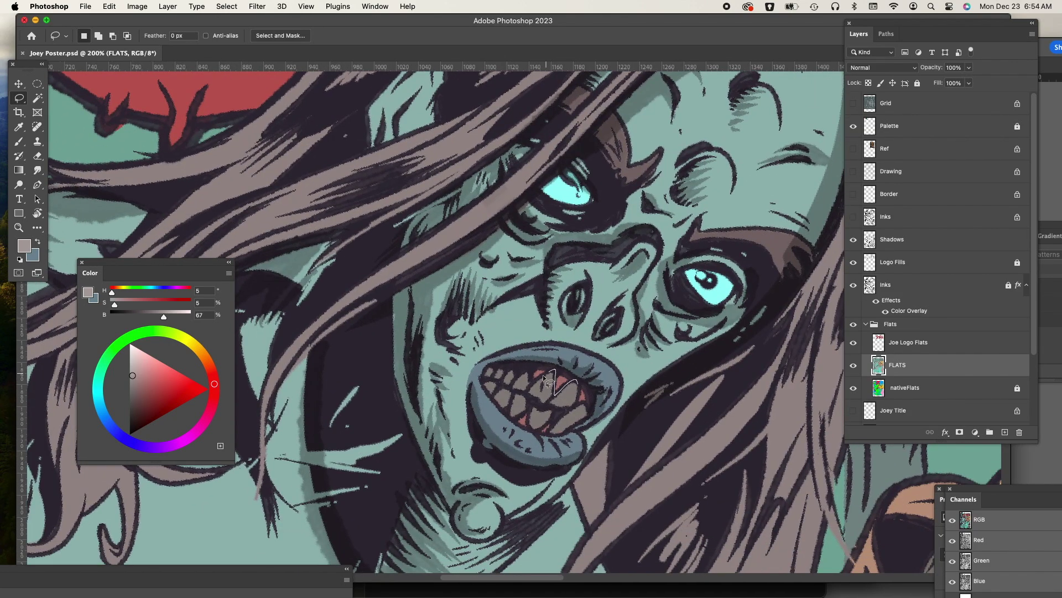
{"action": "mouse_move", "coordinate": [505, 365]}
{"action": "left_mouse_down"}
{"action": "mouse_move", "coordinate": [483, 375]}
{"action": "mouse_move", "coordinate": [516, 423]}
{"action": "left_mouse_up"}
{"action": "left_click_drag", "start_coordinate": [580, 386], "coordinate": [579, 384]}
{"action": "key", "text": "alt+BackSpace"}
{"action": "key", "text": "super+d"}
{"action": "key", "text": "super+s"}
{"action": "key", "text": "super+minus"}
{"action": "key", "text": "super+minus"}
{"action": "key", "text": "super+minus"}
Step: Fill the outlined edge of the bald man's nose with blue-grey skin color on Joe Logo Flats and save
{"action": "scroll", "coordinate": [539, 456], "scroll_direction": "up", "scroll_amount": 10}
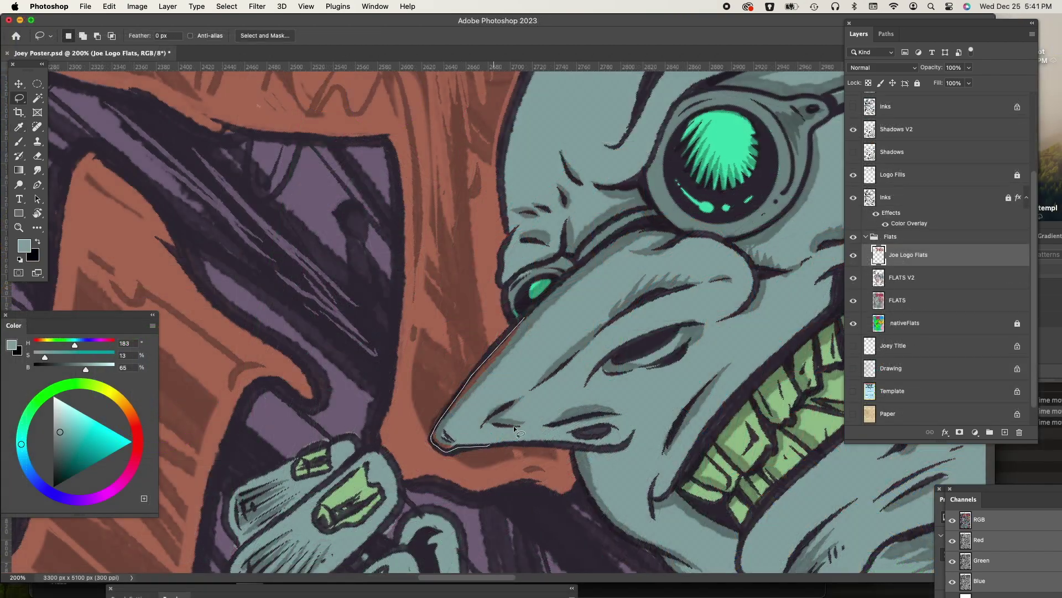
{"action": "key", "text": "super+s"}
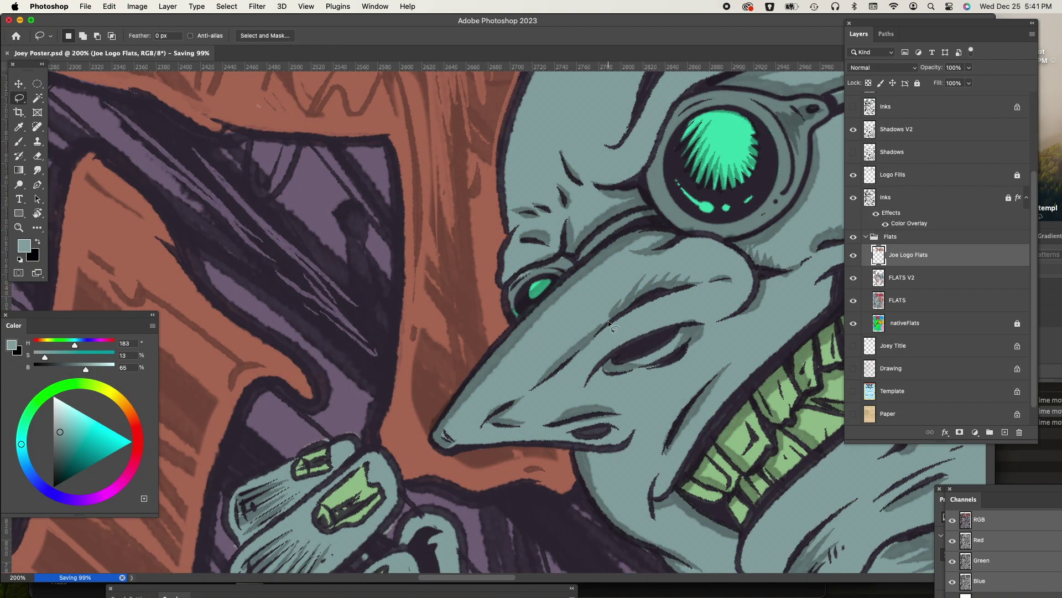
Step: Outline black shadow shapes around the bald man's nose and face on the Shadows V2 layer using the Lasso
{"action": "key", "text": "x"}
{"action": "left_click", "coordinate": [913, 136]}
{"action": "left_click_drag", "start_coordinate": [692, 244], "coordinate": [586, 266]}
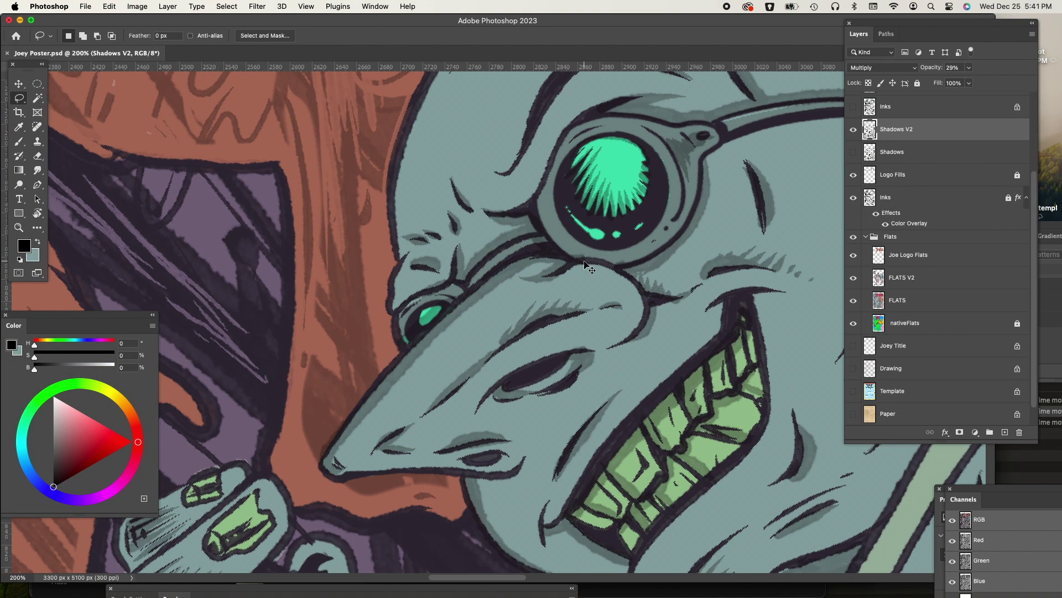
{"action": "mouse_move", "coordinate": [364, 459]}
{"action": "left_mouse_down"}
{"action": "mouse_move", "coordinate": [540, 327]}
{"action": "mouse_move", "coordinate": [607, 306]}
{"action": "mouse_move", "coordinate": [644, 308]}
{"action": "mouse_move", "coordinate": [642, 292]}
{"action": "mouse_move", "coordinate": [584, 260]}
{"action": "mouse_move", "coordinate": [524, 254]}
{"action": "mouse_move", "coordinate": [414, 346]}
{"action": "mouse_move", "coordinate": [331, 468]}
{"action": "left_mouse_up"}
{"action": "key", "text": "r"}
{"action": "mouse_move", "coordinate": [448, 238]}
{"action": "left_mouse_down"}
{"action": "mouse_move", "coordinate": [706, 314]}
{"action": "mouse_move", "coordinate": [694, 393]}
{"action": "left_mouse_up"}
{"action": "left_click_drag", "start_coordinate": [519, 283], "coordinate": [509, 382]}
{"action": "key", "text": "l"}
{"action": "mouse_move", "coordinate": [508, 248]}
{"action": "left_mouse_down"}
{"action": "mouse_move", "coordinate": [434, 306]}
{"action": "mouse_move", "coordinate": [427, 282]}
{"action": "mouse_move", "coordinate": [527, 203]}
{"action": "mouse_move", "coordinate": [258, 344]}
{"action": "left_mouse_up"}
{"action": "key", "text": "r"}
{"action": "key", "text": "super+minus"}
{"action": "key", "text": "super+minus"}
Step: Brush soft black shadows on the bald man's face on Shadows V2, using a brush reduced to around 80 px
{"action": "key", "text": "b"}
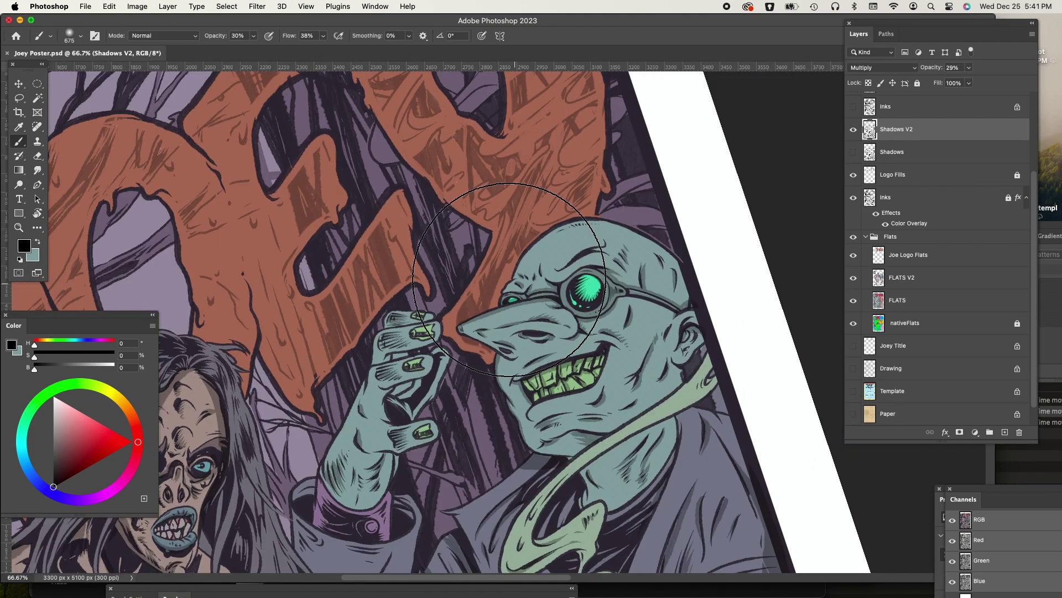
{"action": "key", "text": "bracketleft"}
{"action": "key", "text": "bracketleft"}
{"action": "key", "text": "bracketleft"}
{"action": "key", "text": "bracketleft"}
{"action": "key", "text": "bracketleft"}
{"action": "key", "text": "bracketleft"}
{"action": "key", "text": "bracketleft"}
{"action": "key", "text": "bracketleft"}
{"action": "key", "text": "bracketleft"}
{"action": "key", "text": "bracketleft"}
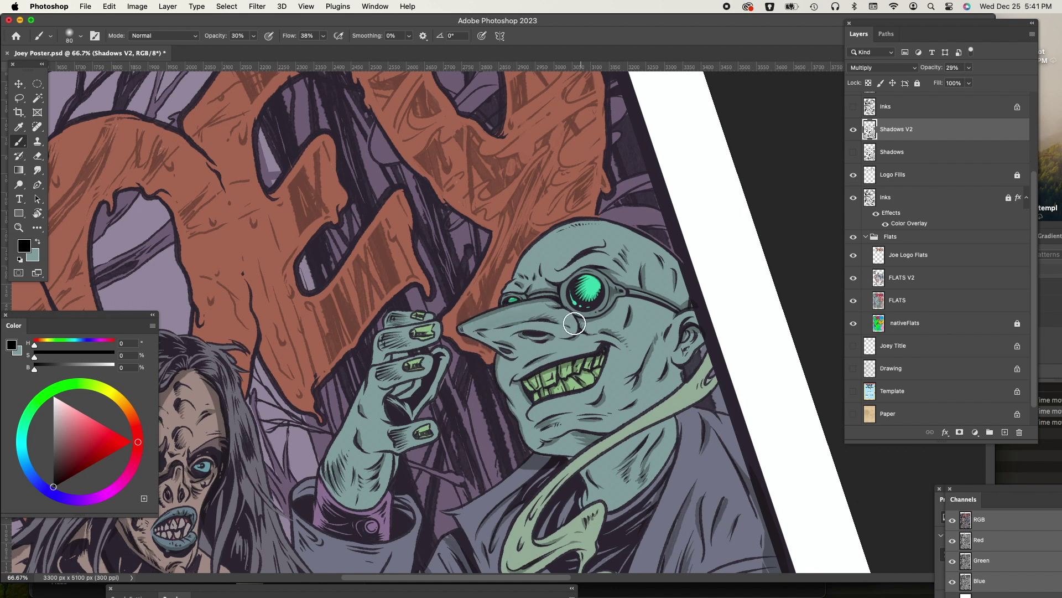
{"action": "key", "text": "bracketleft"}
{"action": "key", "text": "bracketleft"}
{"action": "key", "text": "bracketright"}
{"action": "key", "text": "bracketright"}
{"action": "key", "text": "bracketright"}
{"action": "key", "text": "bracketright"}
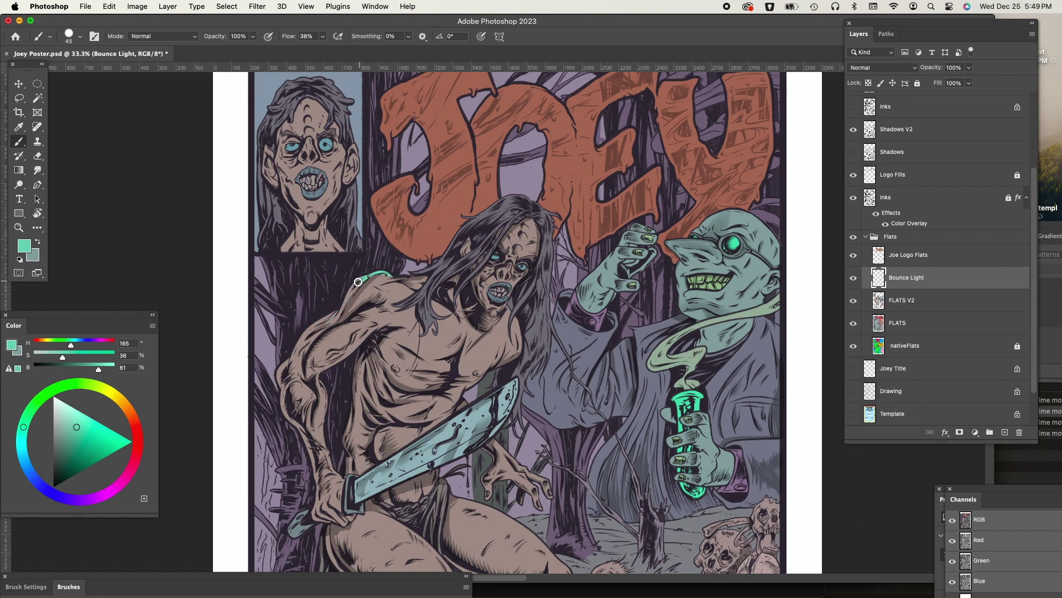
Step: Paint a teal rim along the machete figure's shoulder and outer arm on the Bounce Light layer with a 45 px brush
{"action": "left_click_drag", "start_coordinate": [358, 282], "coordinate": [294, 354]}
{"action": "mouse_move", "coordinate": [388, 270]}
{"action": "left_mouse_down"}
{"action": "mouse_move", "coordinate": [438, 216]}
{"action": "mouse_move", "coordinate": [432, 195]}
{"action": "left_mouse_up"}
{"action": "left_click_drag", "start_coordinate": [346, 267], "coordinate": [326, 326]}
{"action": "scroll", "coordinate": [326, 325], "scroll_direction": "down", "scroll_amount": 3}
{"action": "left_click_drag", "start_coordinate": [306, 266], "coordinate": [341, 337]}
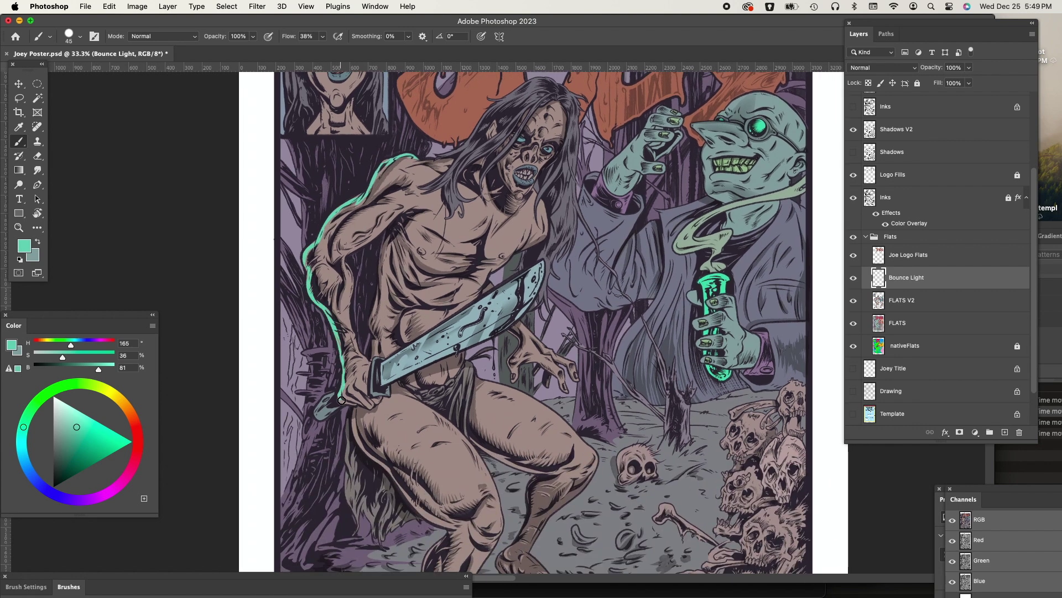
Step: Paint the teal bounce light along the outer edge of the machete figure's front thigh, from hip to knee
{"action": "left_click_drag", "start_coordinate": [458, 271], "coordinate": [435, 318]}
{"action": "left_click_drag", "start_coordinate": [545, 338], "coordinate": [514, 261]}
{"action": "key", "text": "r"}
{"action": "left_click_drag", "start_coordinate": [410, 365], "coordinate": [468, 251]}
{"action": "key", "text": "b"}
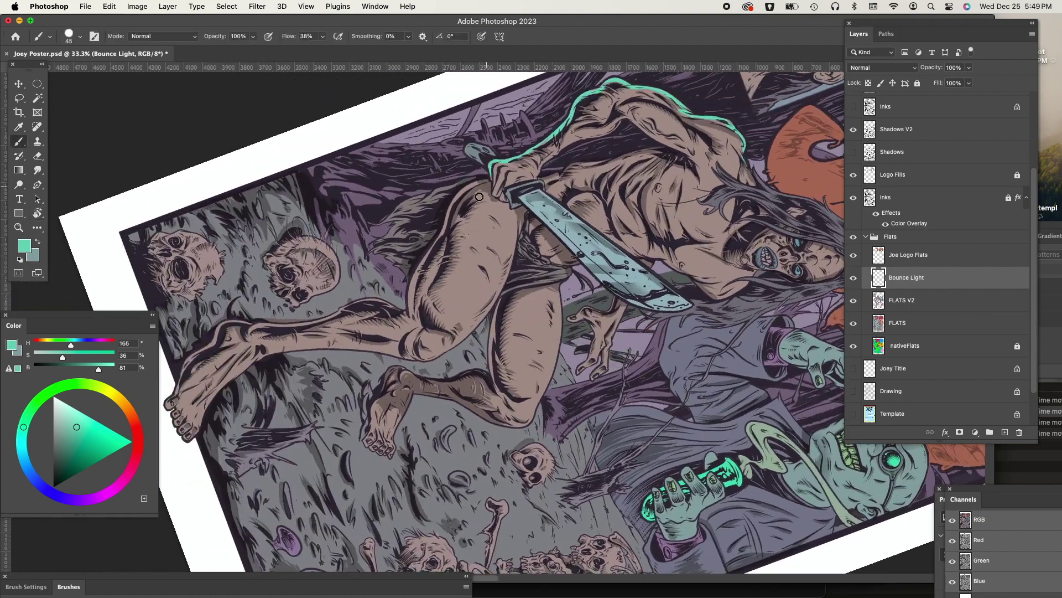
{"action": "left_click_drag", "start_coordinate": [476, 184], "coordinate": [436, 258]}
{"action": "left_click_drag", "start_coordinate": [448, 217], "coordinate": [413, 317]}
Step: Continue the teal bounce light from the figure's front knee down the shin to the foot
{"action": "key", "text": "r"}
{"action": "left_click_drag", "start_coordinate": [512, 233], "coordinate": [461, 338]}
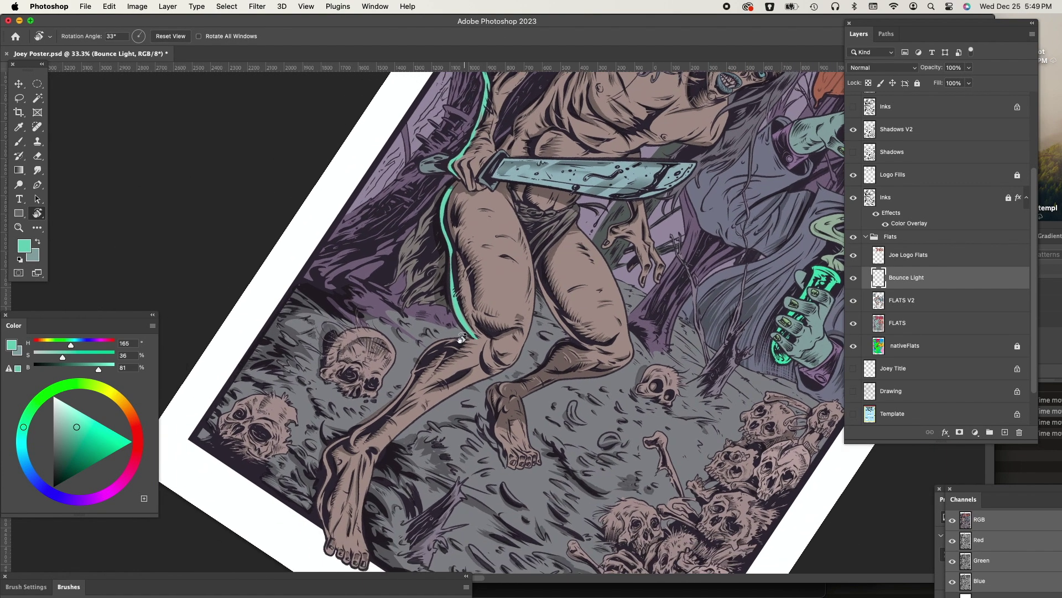
{"action": "key", "text": "b"}
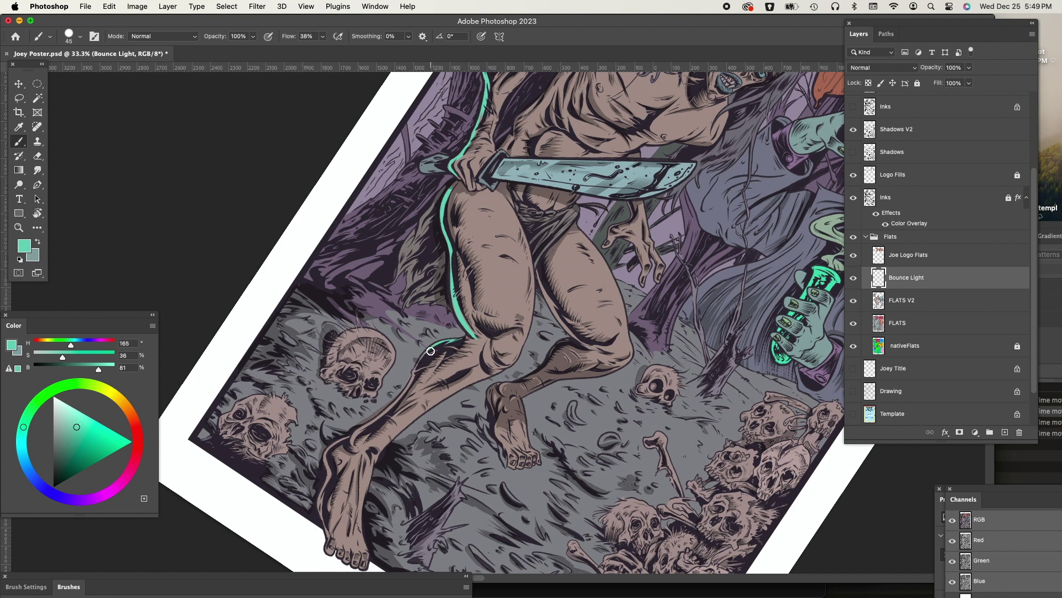
{"action": "mouse_move", "coordinate": [391, 404]}
{"action": "left_mouse_down"}
{"action": "mouse_move", "coordinate": [357, 429]}
{"action": "mouse_move", "coordinate": [319, 510]}
{"action": "left_mouse_up"}
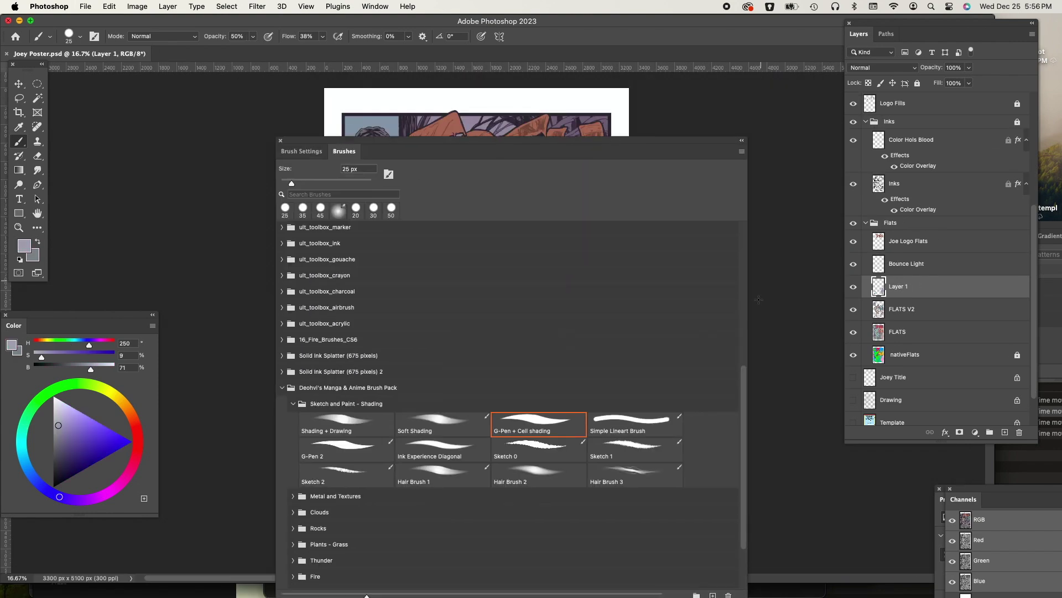
Step: Merge Layer 1 down into FLATS V2 and save the poster
{"action": "left_click", "coordinate": [447, 276]}
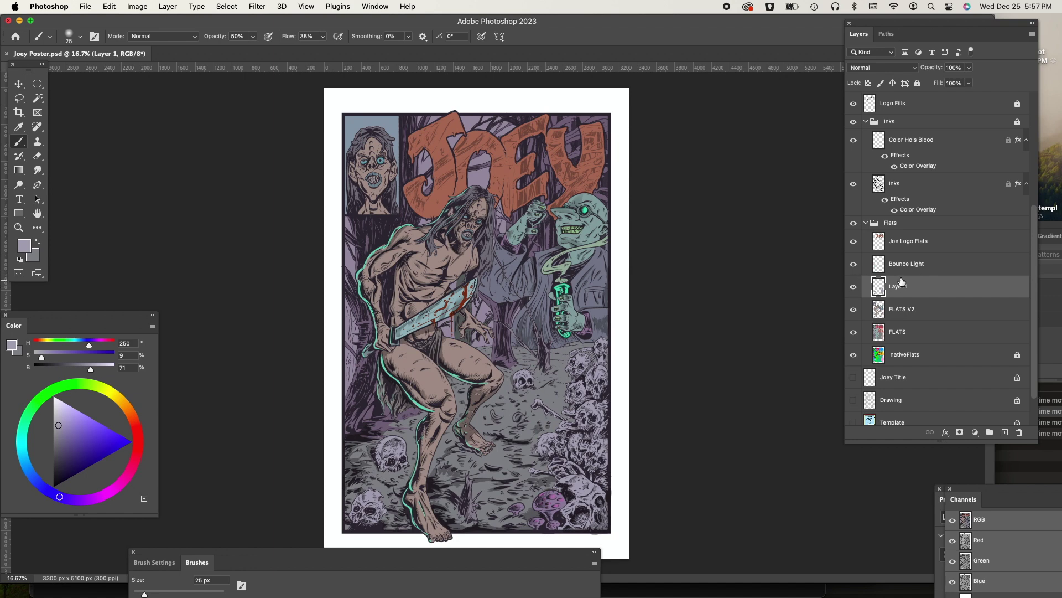
{"action": "key", "text": "super+e"}
{"action": "key", "text": "super+s"}
Step: Outline the lower part of the poster with the Lasso while the Bounce Light layer is active
{"action": "left_click", "coordinate": [952, 269]}
{"action": "left_click", "coordinate": [914, 331]}
{"action": "key", "text": "w"}
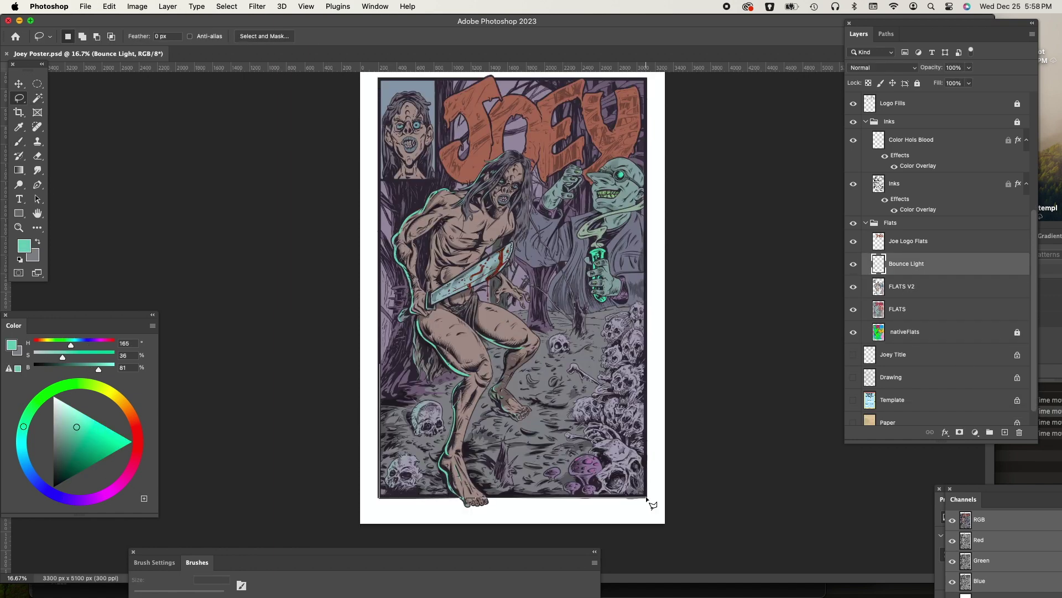
{"action": "left_click", "coordinate": [646, 497], "text": "alt"}
{"action": "left_click", "coordinate": [646, 266], "text": "alt"}
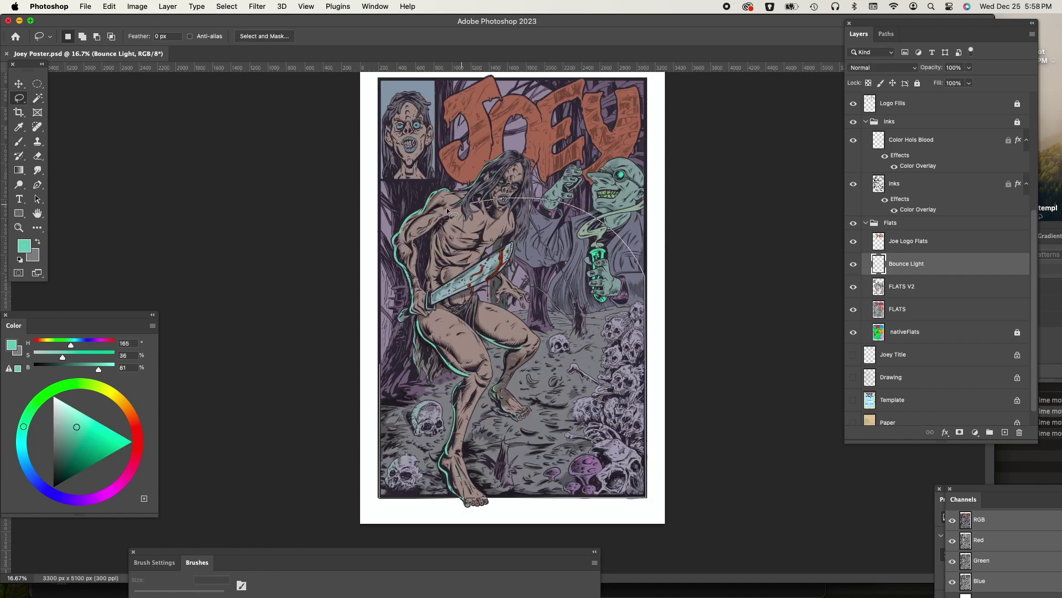
Step: Brush soft teal light over the ground and skulls in the poster's lower-left corner with a 500 px brush, then save
{"action": "key", "text": "b"}
{"action": "key", "text": "bracketright"}
{"action": "key", "text": "bracketright"}
{"action": "key", "text": "bracketright"}
{"action": "key", "text": "bracketright"}
{"action": "key", "text": "bracketright"}
{"action": "key", "text": "bracketright"}
{"action": "key", "text": "bracketright"}
{"action": "key", "text": "bracketright"}
{"action": "key", "text": "bracketright"}
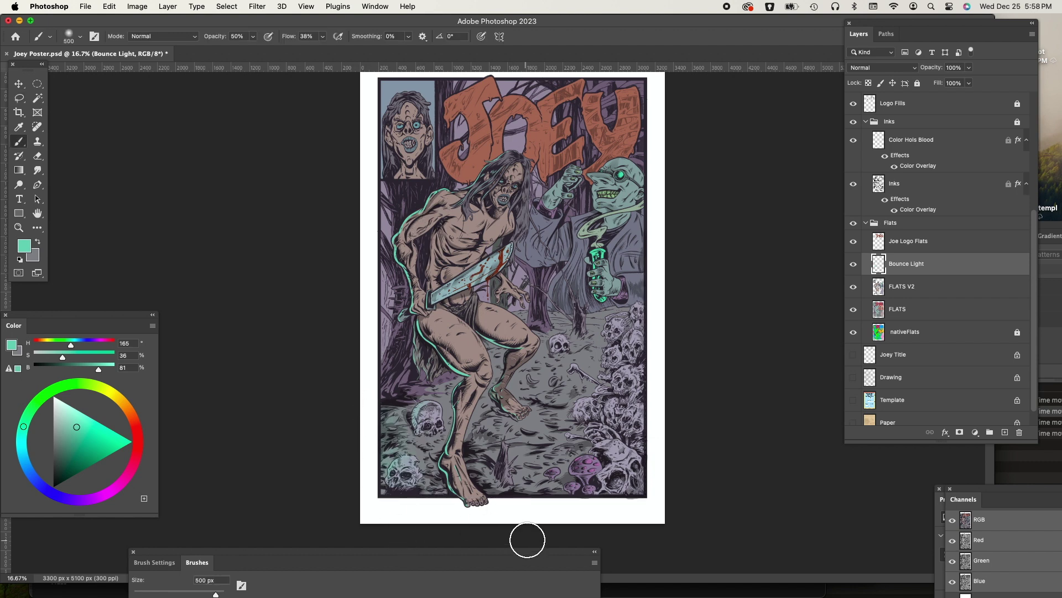
{"action": "key", "text": "bracketleft"}
{"action": "key", "text": "super+s"}
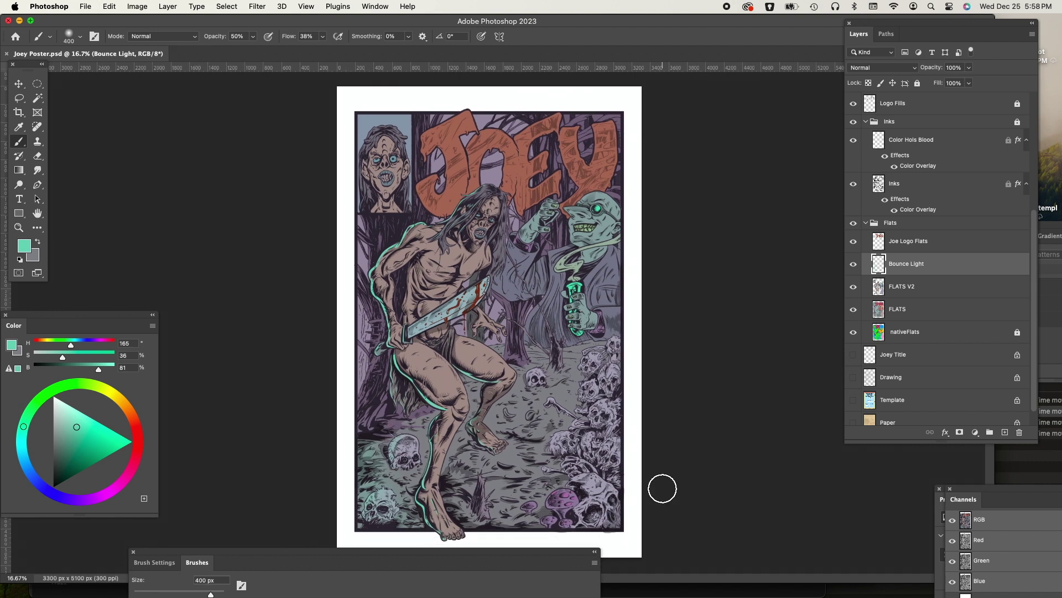
Step: Pick the background tree area on nativeFlats with the Magic Wand and brush teal light there on Bounce Light at 125 px
{"action": "left_click", "coordinate": [982, 335]}
{"action": "key", "text": "w"}
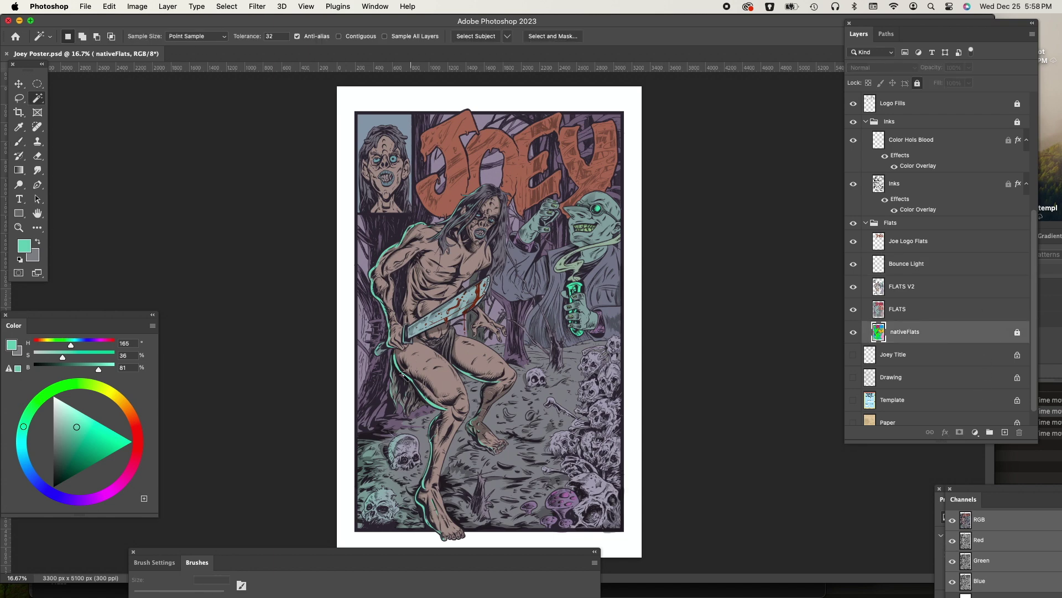
{"action": "left_click", "coordinate": [374, 384]}
{"action": "key", "text": "ctrl+d"}
{"action": "key", "text": "b"}
{"action": "left_click", "coordinate": [923, 265]}
{"action": "key", "text": "bracketleft"}
{"action": "key", "text": "bracketleft"}
{"action": "key", "text": "bracketleft"}
{"action": "key", "text": "bracketleft"}
{"action": "key", "text": "bracketleft"}
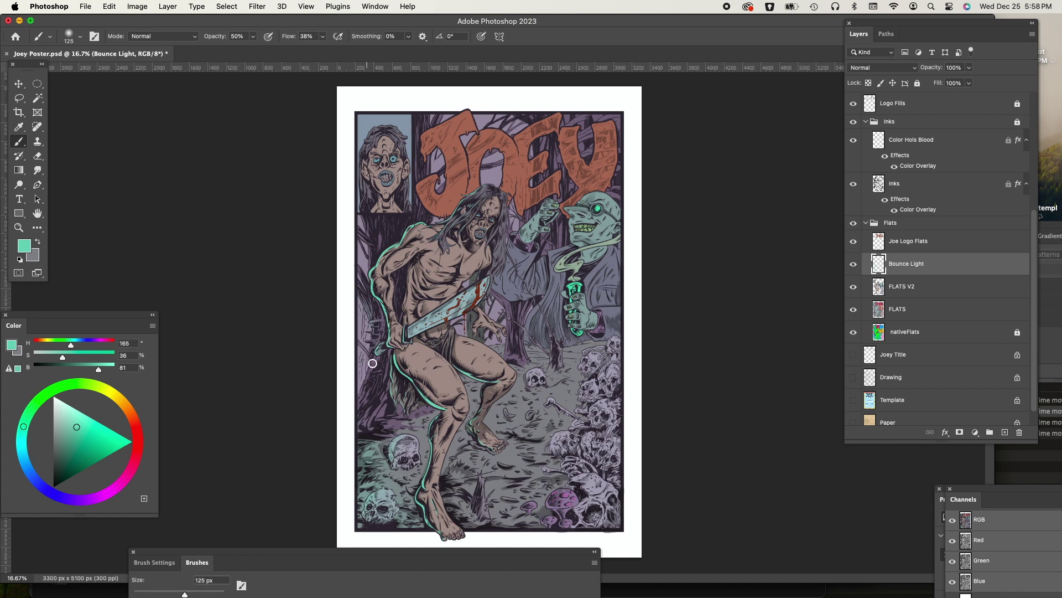
{"action": "key", "text": "bracketright"}
{"action": "key", "text": "bracketright"}
{"action": "key", "text": "bracketright"}
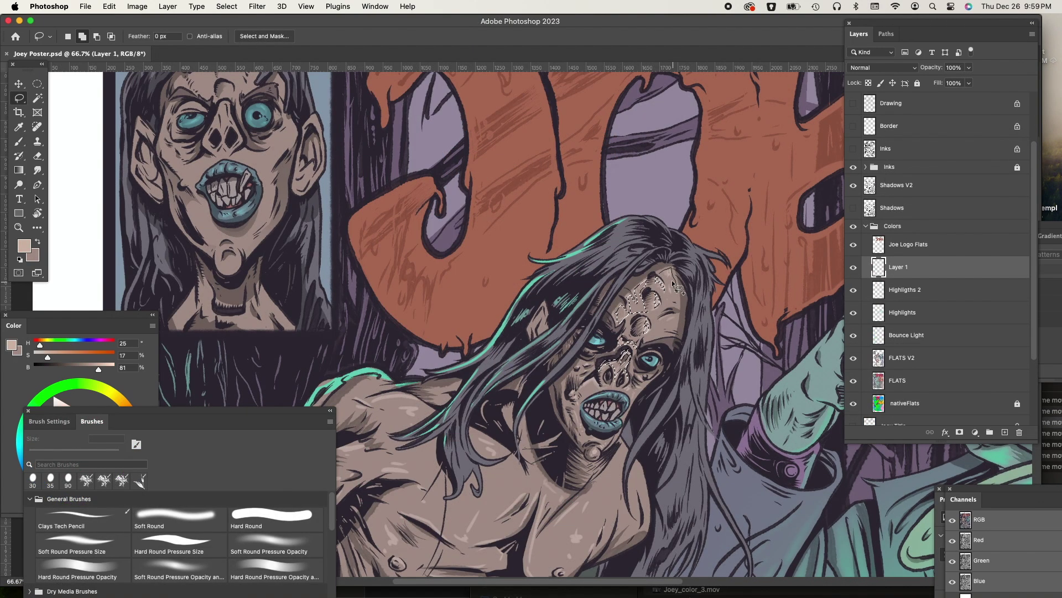
Step: Lasso the highlight shapes on the main figure's forehead and nose on Layer 1 and feather the selection
{"action": "mouse_move", "coordinate": [668, 297]}
{"action": "left_mouse_down"}
{"action": "mouse_move", "coordinate": [679, 304]}
{"action": "mouse_move", "coordinate": [651, 336]}
{"action": "mouse_move", "coordinate": [675, 315]}
{"action": "left_mouse_up"}
{"action": "left_click", "coordinate": [226, 6]}
{"action": "mouse_move", "coordinate": [244, 181]}
{"action": "left_click", "coordinate": [412, 220]}
{"action": "key", "text": "Return"}
Step: Paint soft light-skin highlights over the figure's forehead and nose with a 500 px brush, save, and reduce the brush to 300 px
{"action": "key", "text": "b"}
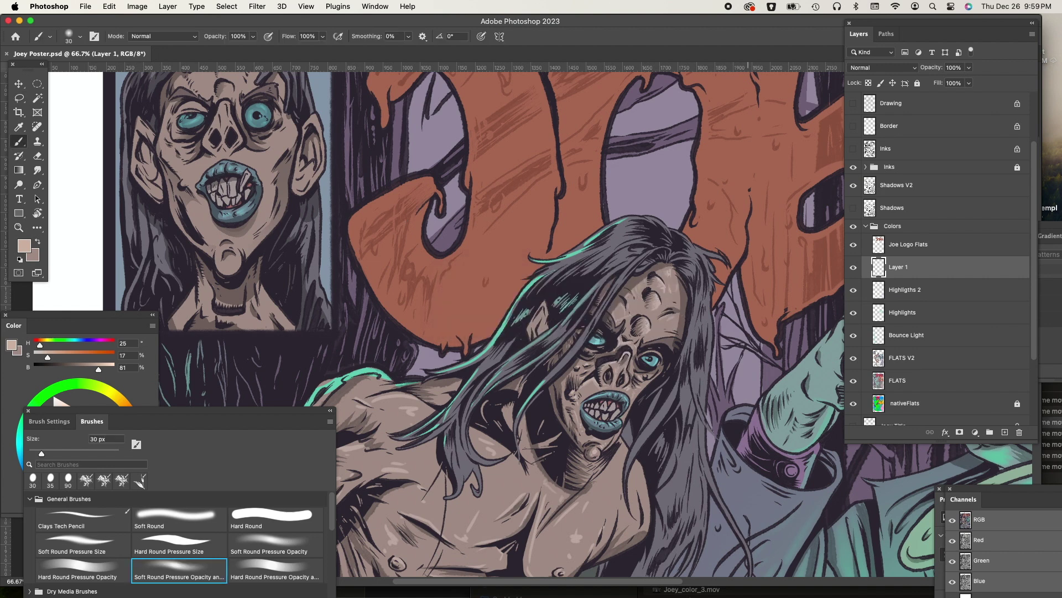
{"action": "key", "text": "bracketright"}
{"action": "key", "text": "bracketright"}
{"action": "left_click_drag", "start_coordinate": [687, 257], "coordinate": [573, 425]}
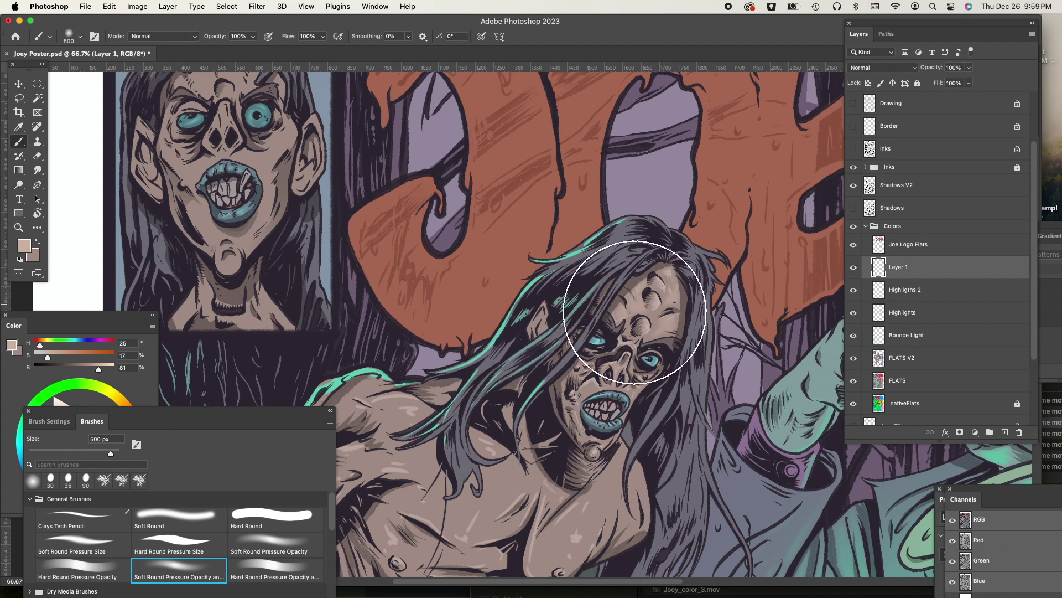
{"action": "key", "text": "ctrl+s"}
{"action": "key", "text": "bracketleft"}
{"action": "key", "text": "bracketleft"}
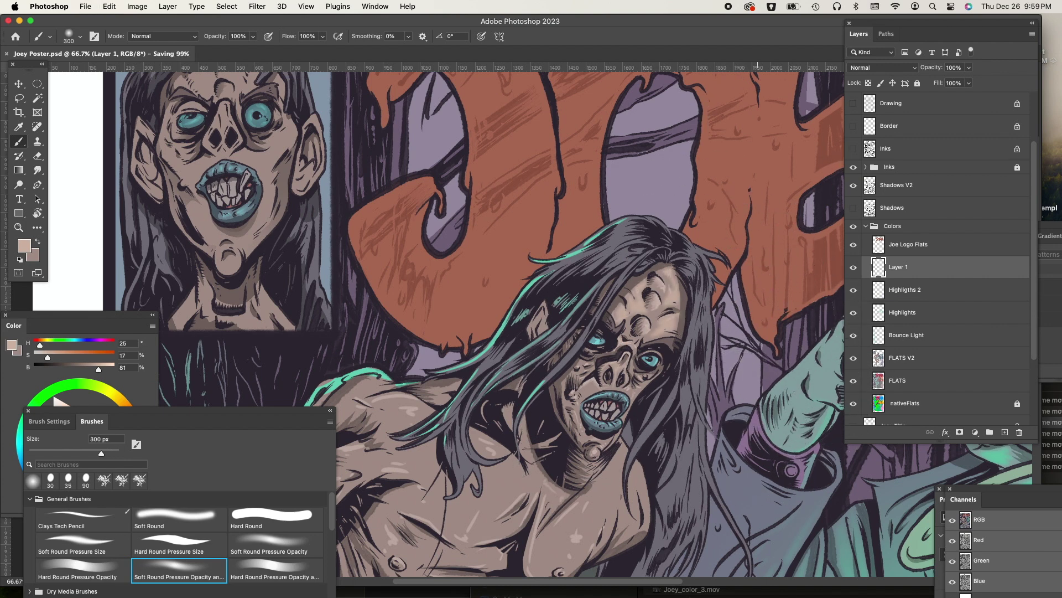
Step: Lasso the highlight shapes across the main figure's cheeks and around the mouth, feather the selection, and ready the brush
{"action": "scroll", "coordinate": [556, 324], "scroll_direction": "down", "scroll_amount": 1}
{"action": "scroll", "coordinate": [556, 323], "scroll_direction": "right", "scroll_amount": 1}
{"action": "key", "text": "l"}
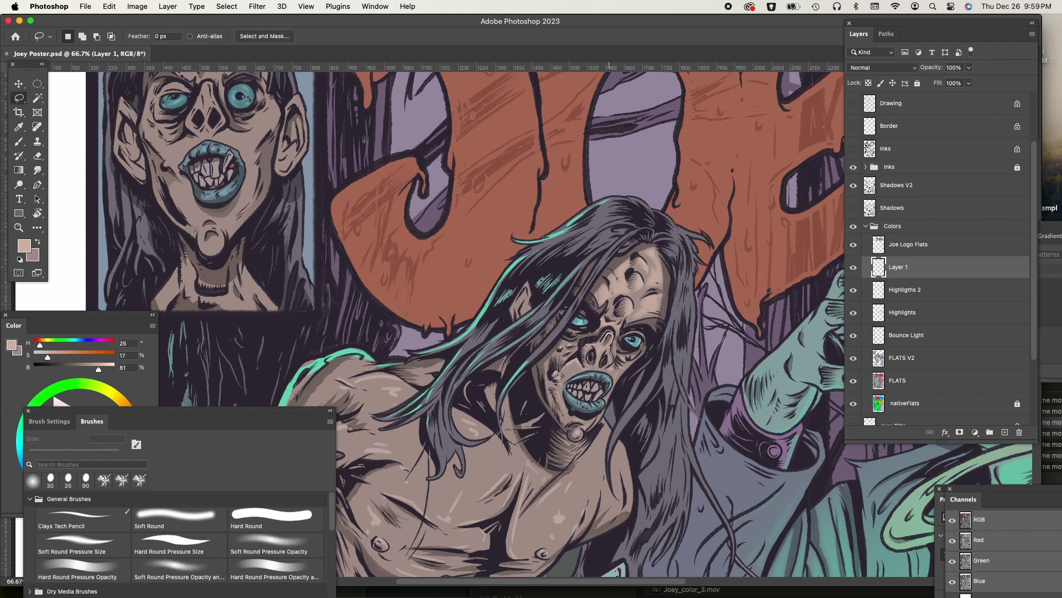
{"action": "left_click_drag", "start_coordinate": [592, 367], "coordinate": [558, 375]}
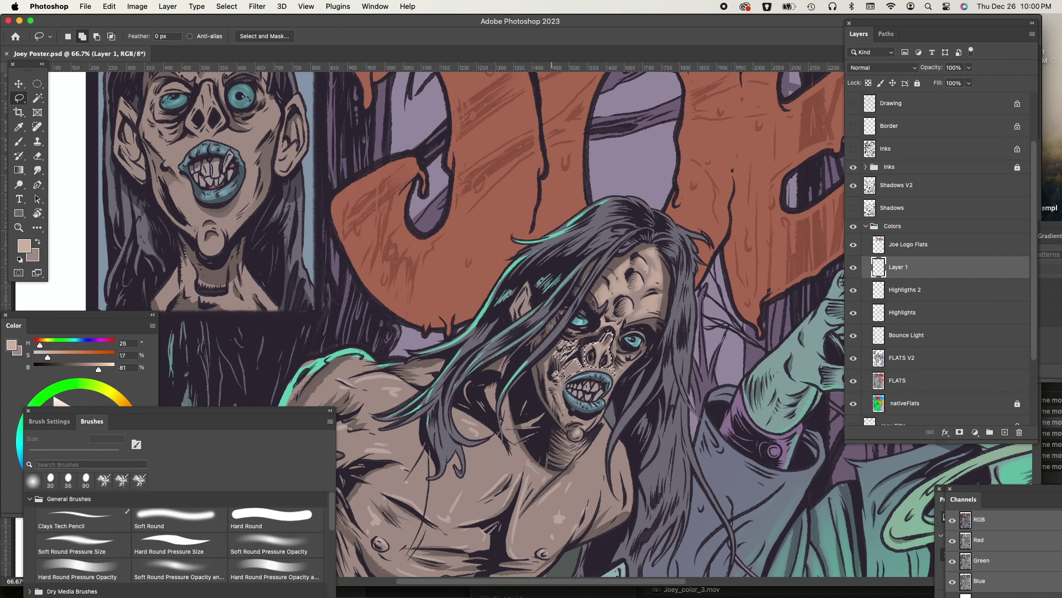
{"action": "left_click_drag", "start_coordinate": [552, 406], "coordinate": [554, 386]}
{"action": "left_click_drag", "start_coordinate": [619, 377], "coordinate": [623, 362]}
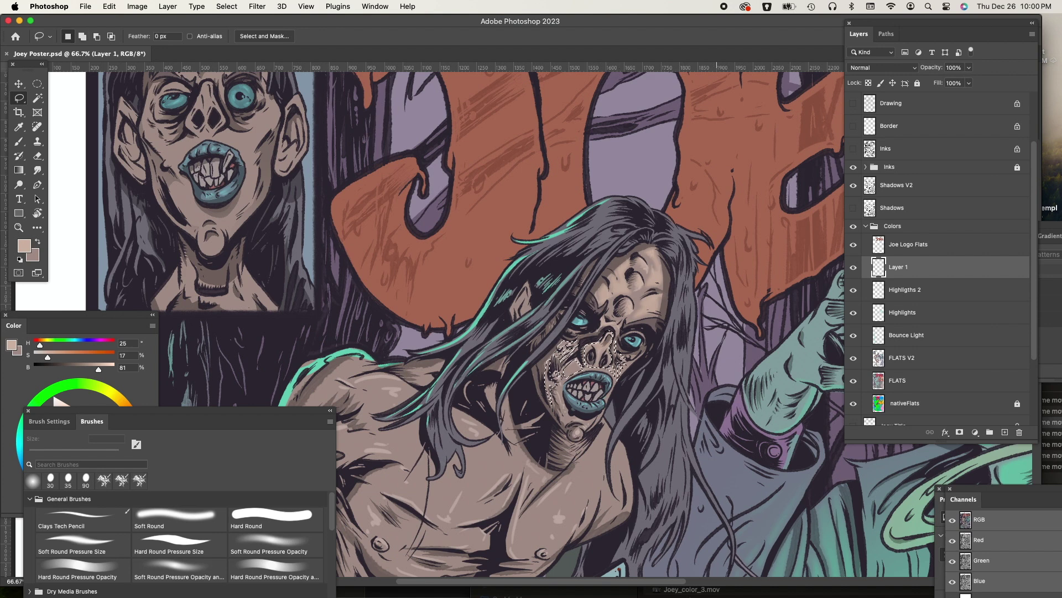
{"action": "left_click", "coordinate": [227, 6]}
{"action": "mouse_move", "coordinate": [238, 181]}
{"action": "left_click", "coordinate": [365, 225]}
{"action": "key", "text": "Return"}
{"action": "key", "text": "b"}
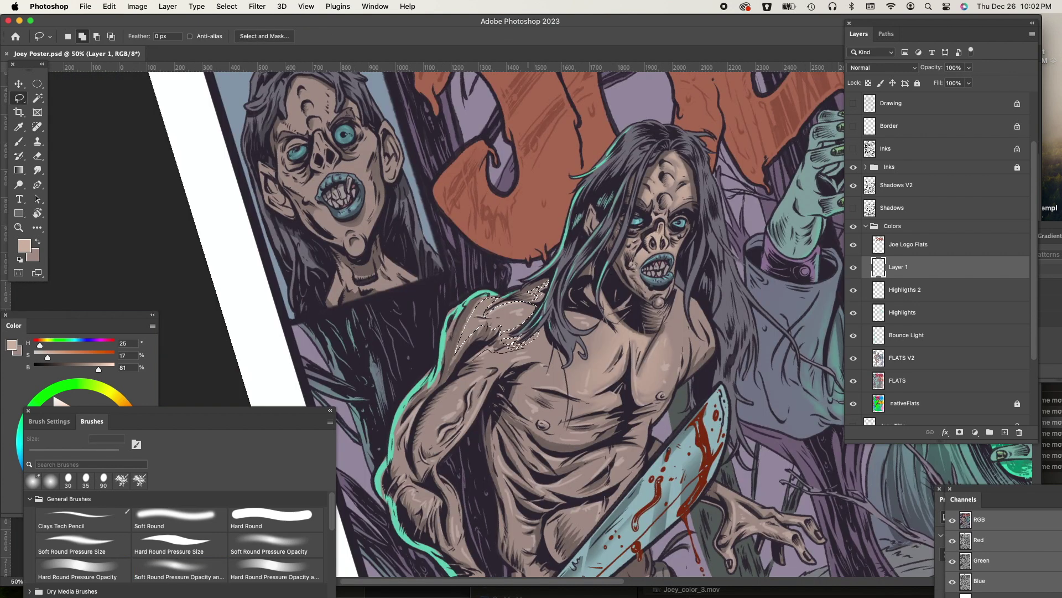
Step: Lasso the highlight shapes on the main figure's shoulder and upper arm and feather the selection
{"action": "left_click_drag", "start_coordinate": [476, 361], "coordinate": [548, 285]}
{"action": "left_click_drag", "start_coordinate": [506, 347], "coordinate": [526, 345]}
{"action": "left_click", "coordinate": [227, 6]}
{"action": "mouse_move", "coordinate": [244, 181]}
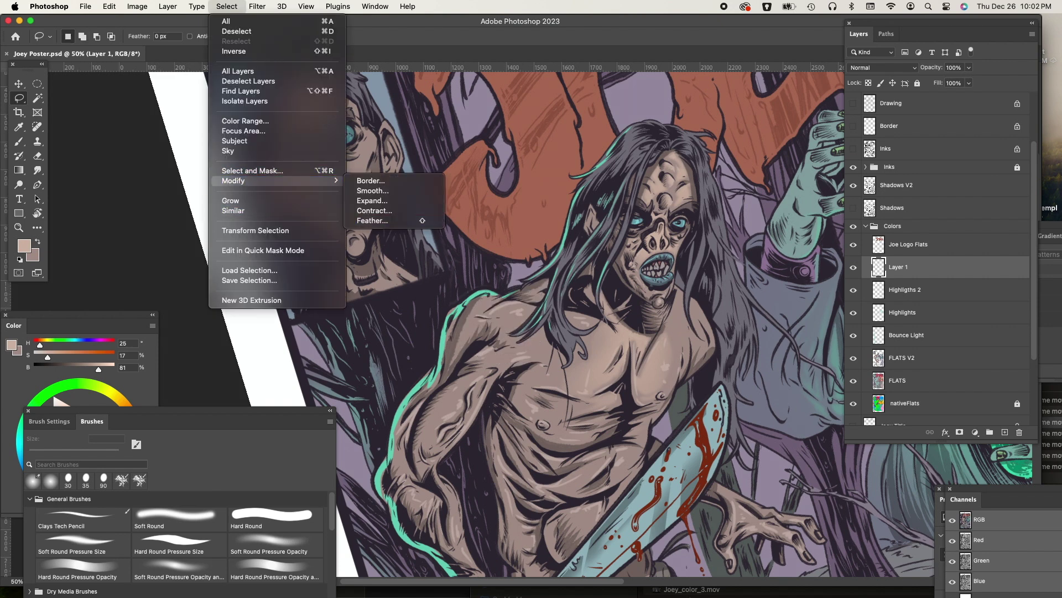
{"action": "left_click", "coordinate": [365, 229]}
{"action": "key", "text": "Return"}
Step: Hide the selection edges, brush soft light-skin highlights over the figure's shoulder on Layer 1, and save the poster
{"action": "key", "text": "super+h"}
{"action": "key", "text": "b"}
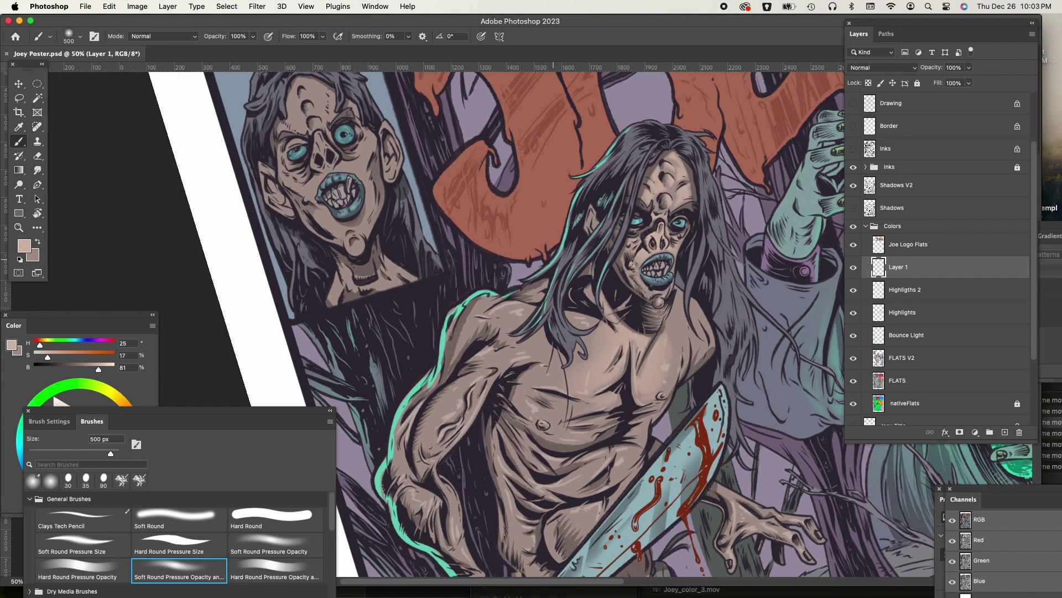
{"action": "left_click_drag", "start_coordinate": [523, 313], "coordinate": [515, 349]}
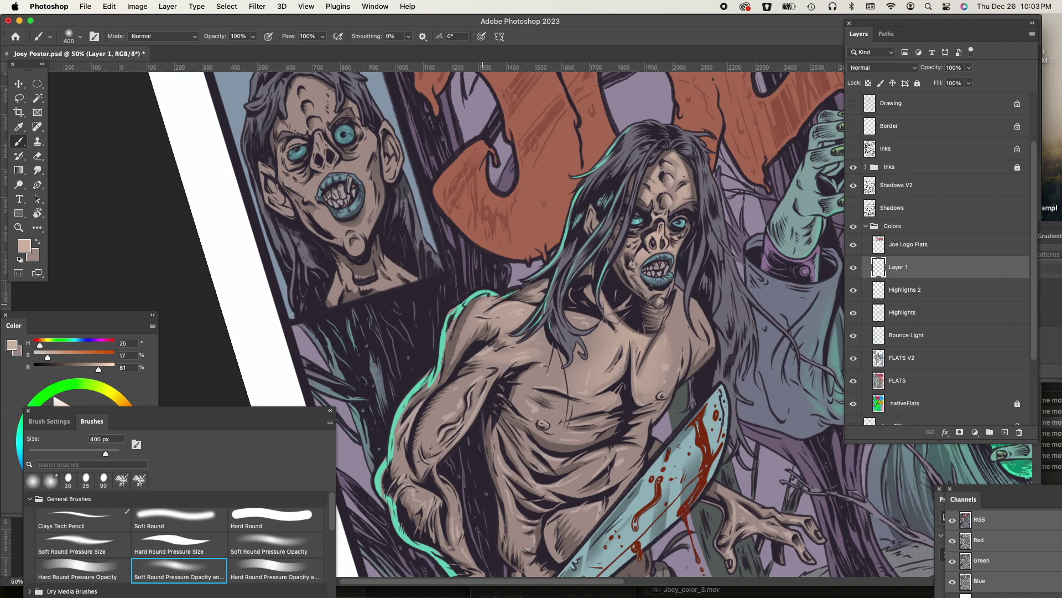
{"action": "key", "text": "super+s"}
Step: Zoom out to 25% and reset the canvas view rotation to 0°
{"action": "key", "text": "super+minus"}
{"action": "key", "text": "super+minus"}
{"action": "left_click_drag", "start_coordinate": [603, 240], "coordinate": [520, 226]}
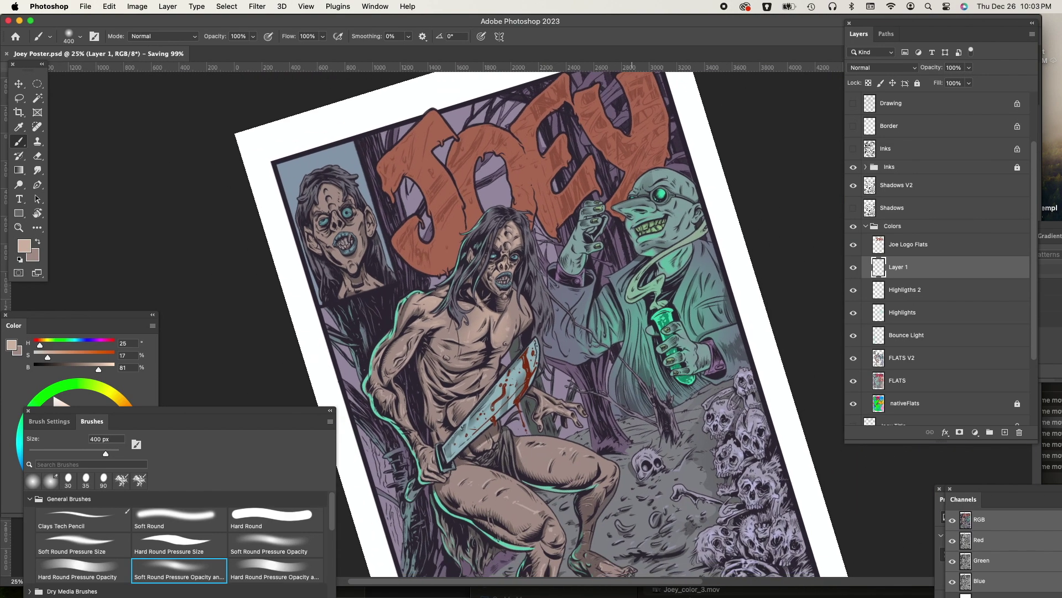
{"action": "key", "text": "r"}
{"action": "left_click", "coordinate": [171, 37]}
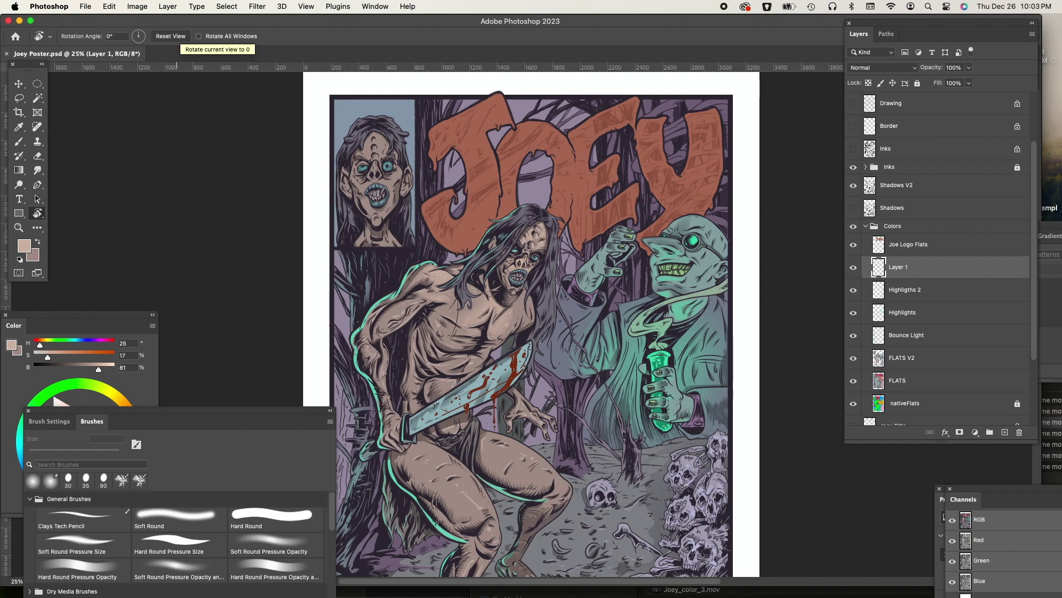
Step: Lasso the highlight shapes on the main figure's two thighs and feather the selection
{"action": "left_click_drag", "start_coordinate": [617, 325], "coordinate": [642, 235]}
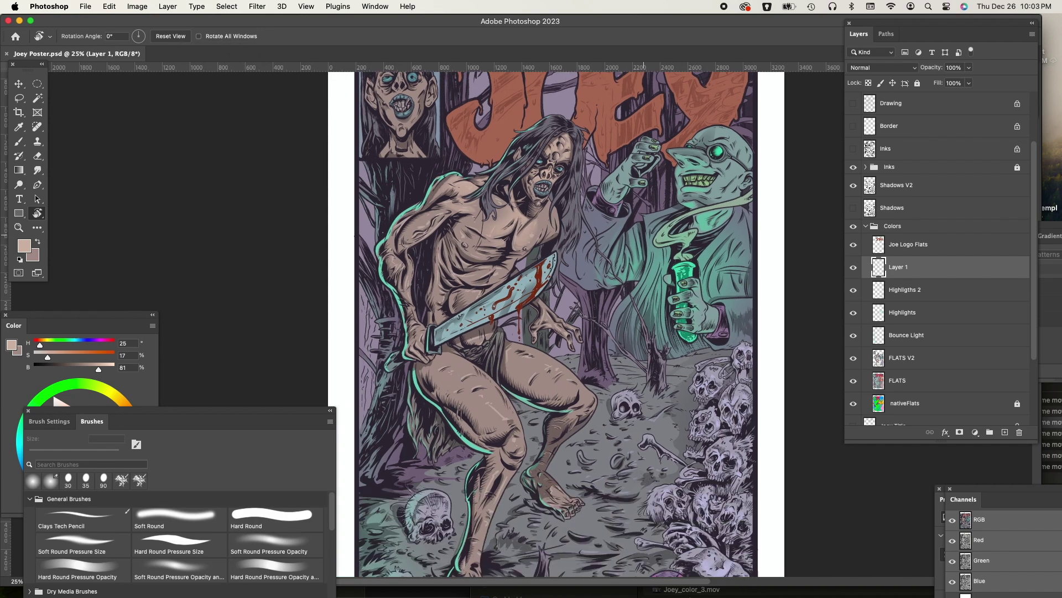
{"action": "left_click_drag", "start_coordinate": [575, 160], "coordinate": [752, 236]}
{"action": "key", "text": "super+plus"}
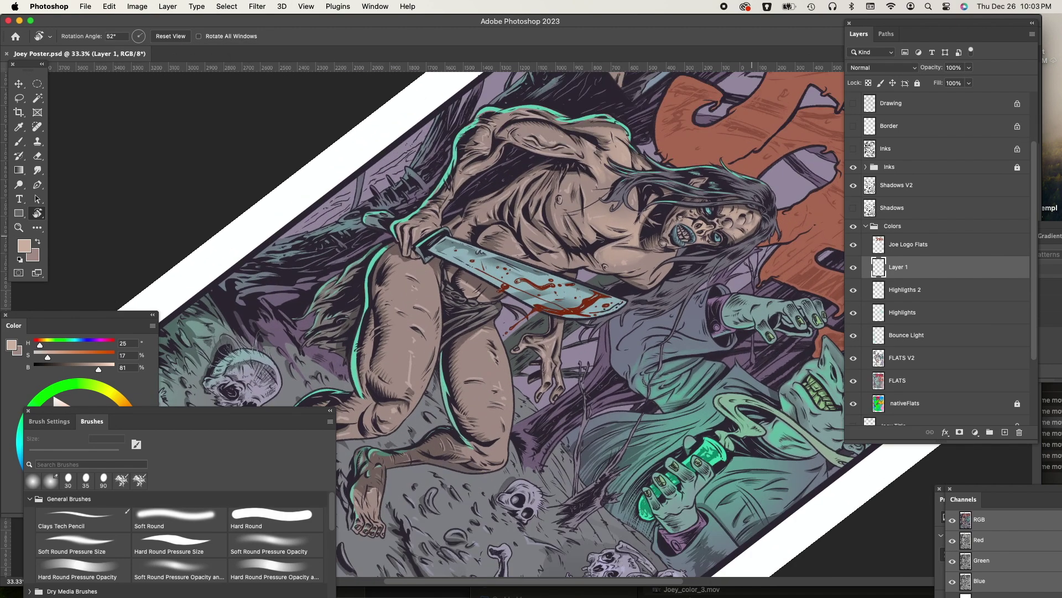
{"action": "left_click_drag", "start_coordinate": [604, 224], "coordinate": [677, 210]}
{"action": "key", "text": "l"}
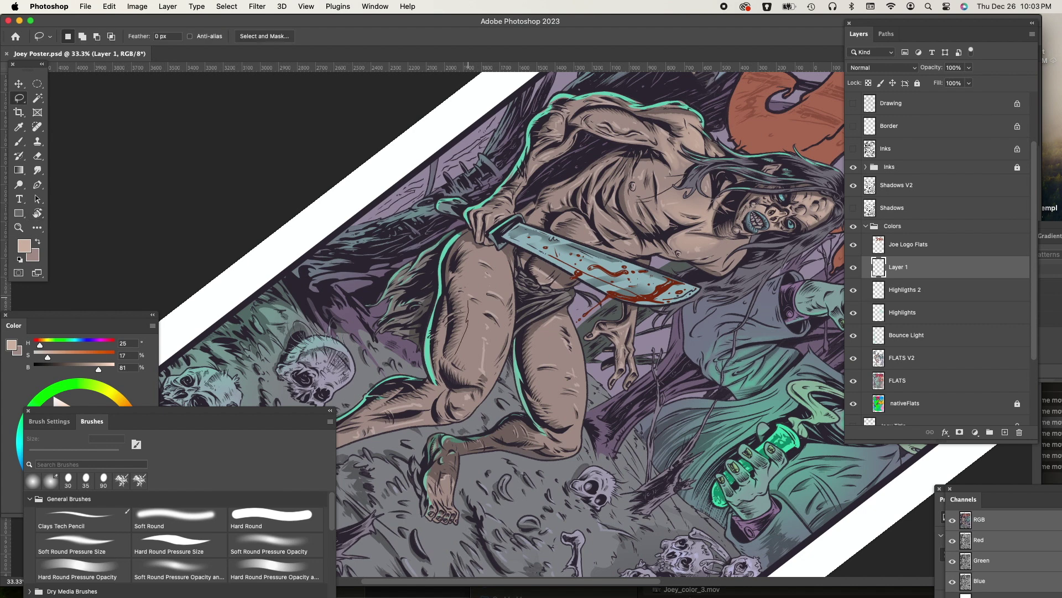
{"action": "left_click_drag", "start_coordinate": [487, 370], "coordinate": [471, 366]}
{"action": "key", "text": "alt"}
{"action": "key", "text": "shift"}
{"action": "left_click_drag", "start_coordinate": [550, 335], "coordinate": [556, 323]}
{"action": "left_click", "coordinate": [227, 6]}
{"action": "mouse_move", "coordinate": [277, 201]}
{"action": "left_click", "coordinate": [387, 221]}
{"action": "key", "text": "Return"}
Step: Hide the selection edges, brush soft light-skin highlights over both thighs on Layer 1 with a 500 px brush, and save
{"action": "key", "text": "b"}
{"action": "key", "text": "ctrl+h"}
{"action": "key", "text": "]"}
{"action": "left_click_drag", "start_coordinate": [492, 248], "coordinate": [431, 481]}
{"action": "left_click_drag", "start_coordinate": [614, 311], "coordinate": [576, 530]}
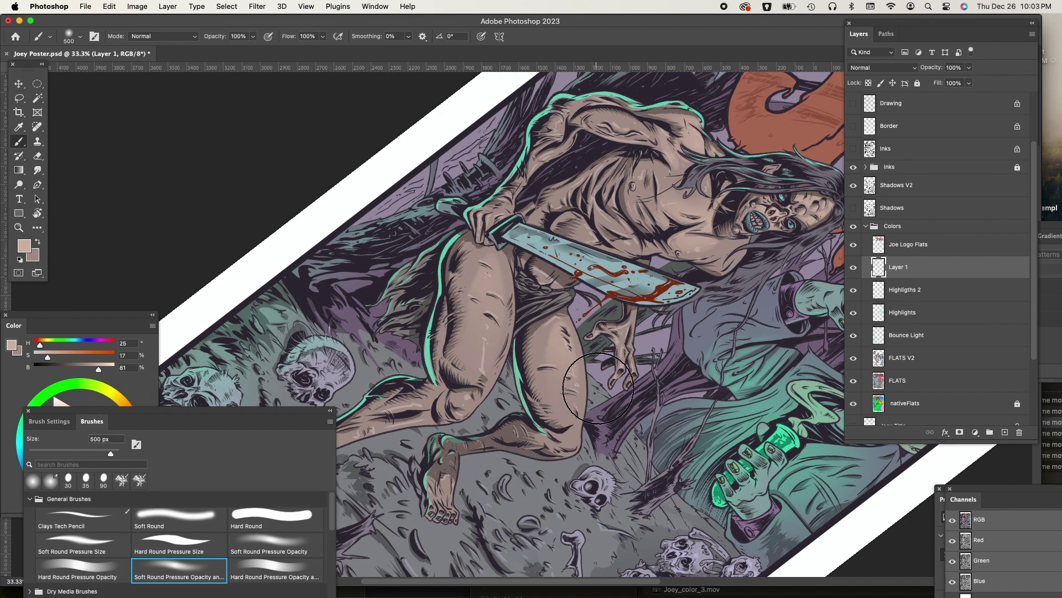
{"action": "key", "text": "ctrl+s"}
Step: Erase excess highlight at the top of the thigh beneath the knife hand and save the poster
{"action": "key", "text": "r"}
{"action": "left_click", "coordinate": [183, 35]}
{"action": "left_click_drag", "start_coordinate": [731, 438], "coordinate": [709, 481]}
{"action": "left_click_drag", "start_coordinate": [598, 251], "coordinate": [709, 247]}
{"action": "key", "text": "e"}
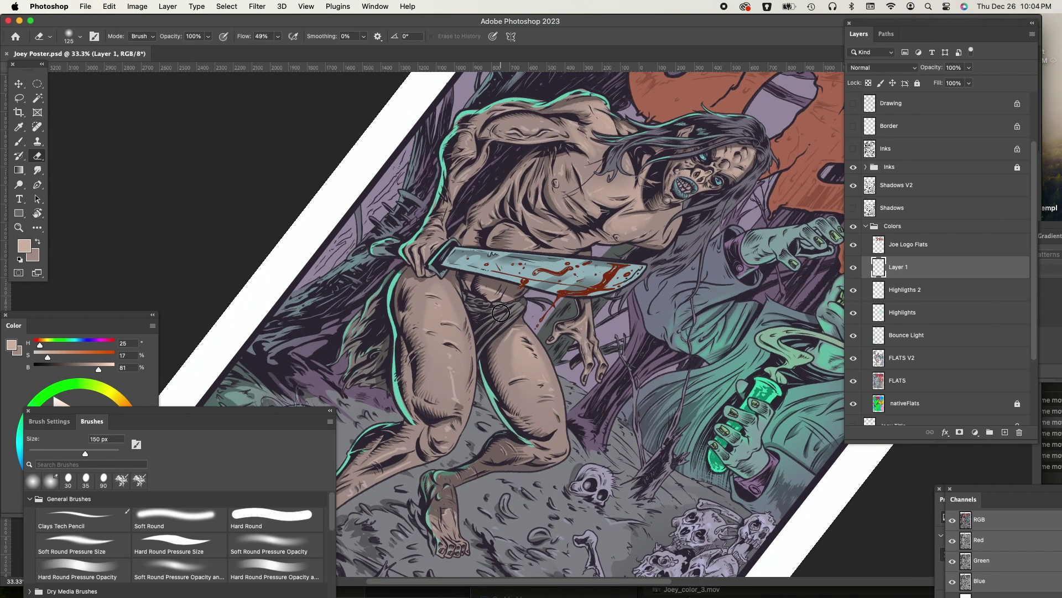
{"action": "left_click_drag", "start_coordinate": [432, 289], "coordinate": [422, 286]}
{"action": "mouse_move", "coordinate": [684, 428]}
{"action": "left_mouse_down"}
{"action": "mouse_move", "coordinate": [724, 424]}
{"action": "mouse_move", "coordinate": [732, 401]}
{"action": "mouse_move", "coordinate": [679, 225]}
{"action": "left_mouse_up"}
{"action": "key", "text": "super+s"}
Step: Lasso the highlight shapes on the main figure's knees and front shin and feather the selection
{"action": "key", "text": "r"}
{"action": "scroll", "coordinate": [679, 224], "scroll_direction": "down", "scroll_amount": 3}
{"action": "scroll", "coordinate": [679, 224], "scroll_direction": "left", "scroll_amount": 2}
{"action": "key", "text": "l"}
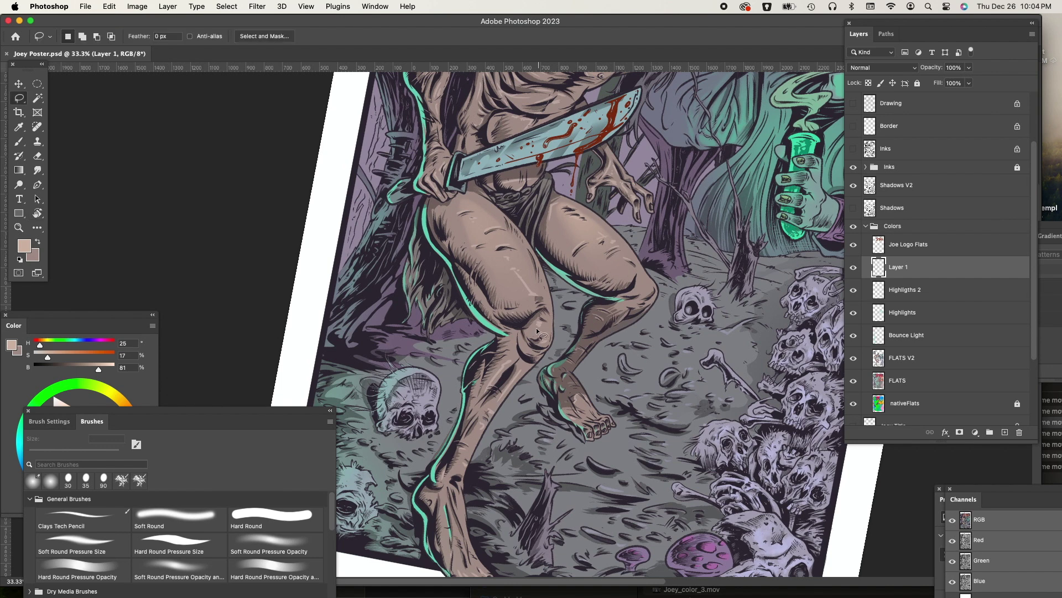
{"action": "mouse_move", "coordinate": [664, 280]}
{"action": "left_mouse_down"}
{"action": "mouse_move", "coordinate": [634, 299]}
{"action": "mouse_move", "coordinate": [645, 276]}
{"action": "mouse_move", "coordinate": [659, 285]}
{"action": "mouse_move", "coordinate": [637, 304]}
{"action": "mouse_move", "coordinate": [656, 293]}
{"action": "left_mouse_up"}
{"action": "mouse_move", "coordinate": [530, 316]}
{"action": "left_mouse_down"}
{"action": "mouse_move", "coordinate": [553, 296]}
{"action": "mouse_move", "coordinate": [607, 314]}
{"action": "mouse_move", "coordinate": [517, 350]}
{"action": "mouse_move", "coordinate": [517, 333]}
{"action": "mouse_move", "coordinate": [534, 354]}
{"action": "left_mouse_up"}
{"action": "mouse_move", "coordinate": [496, 407]}
{"action": "left_mouse_down"}
{"action": "mouse_move", "coordinate": [525, 362]}
{"action": "mouse_move", "coordinate": [506, 341]}
{"action": "mouse_move", "coordinate": [487, 398]}
{"action": "left_mouse_up"}
{"action": "mouse_move", "coordinate": [624, 320]}
{"action": "left_mouse_down"}
{"action": "mouse_move", "coordinate": [592, 335]}
{"action": "mouse_move", "coordinate": [638, 303]}
{"action": "left_mouse_up"}
{"action": "left_click", "coordinate": [168, 6]}
{"action": "mouse_move", "coordinate": [238, 180]}
{"action": "left_click", "coordinate": [377, 224]}
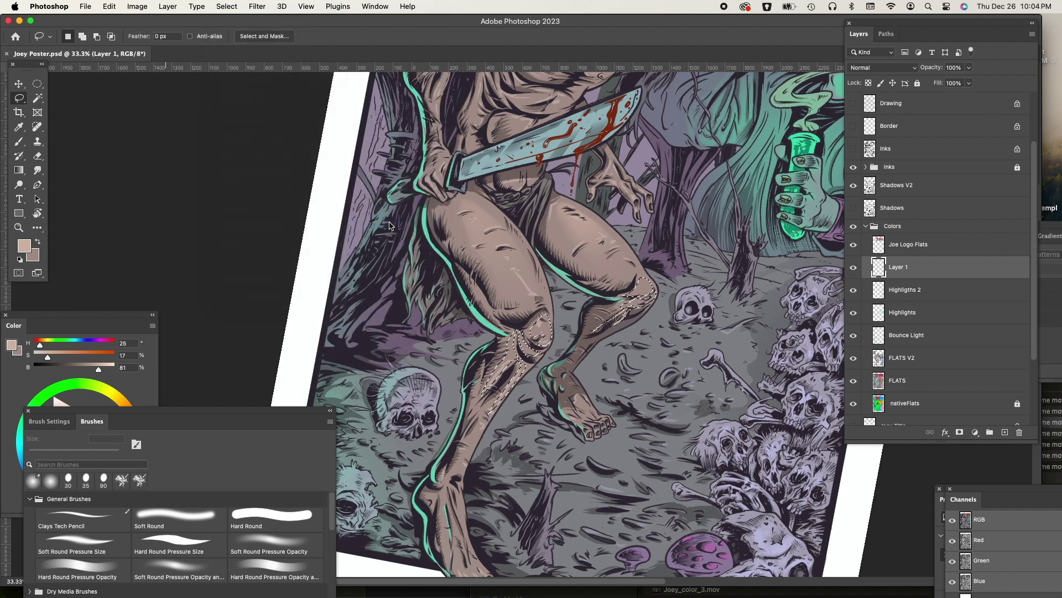
{"action": "key", "text": "Return"}
Step: Brush soft light-skin highlights over the selected knee and shin shapes on Layer 1 and save the poster
{"action": "key", "text": "b"}
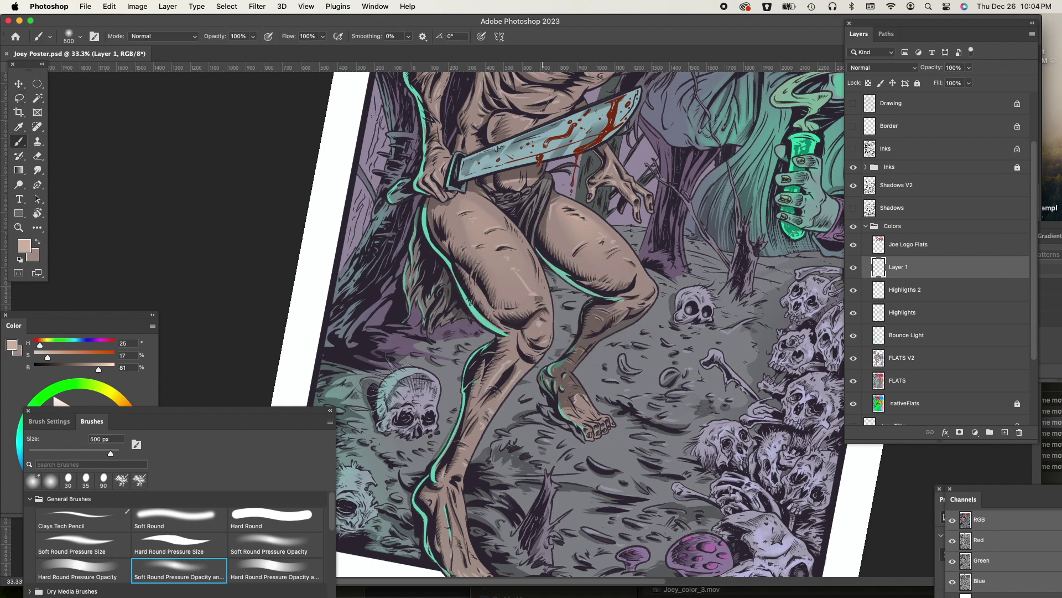
{"action": "key", "text": "]"}
{"action": "left_click_drag", "start_coordinate": [523, 342], "coordinate": [513, 356]}
{"action": "key", "text": "bracketleft"}
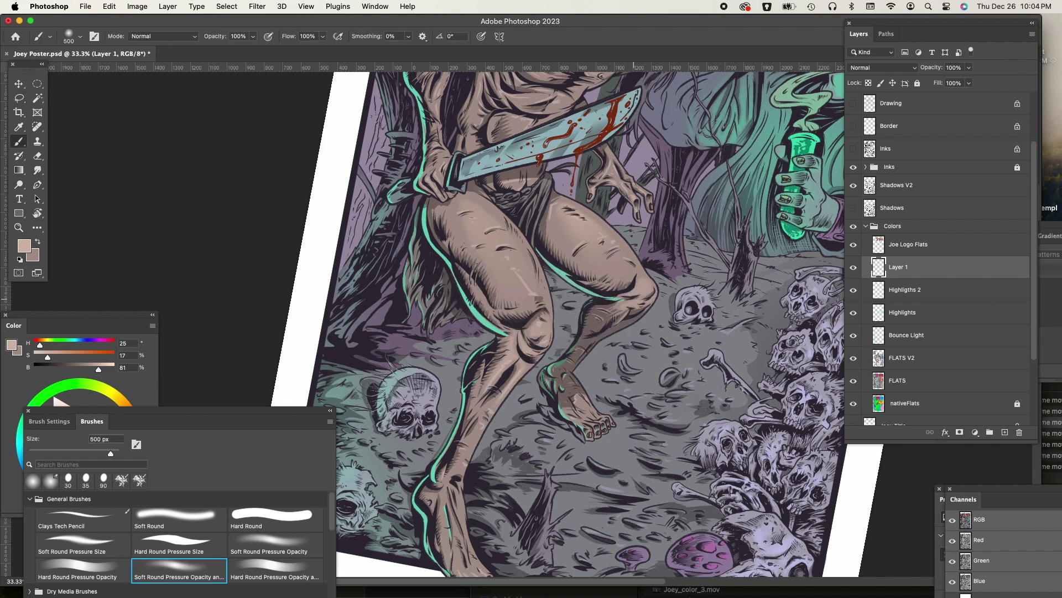
{"action": "key", "text": "ctrl+s"}
Step: Lasso the highlight shapes on the tops of both of the main figure's feet and feather the selection
{"action": "key", "text": "ctrl+minus"}
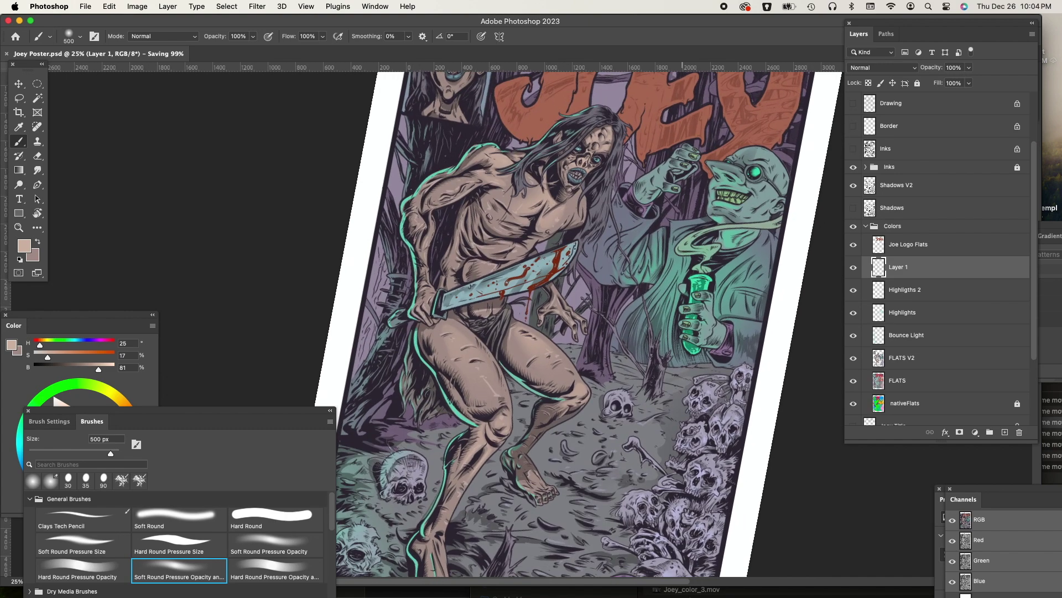
{"action": "scroll", "coordinate": [590, 322], "scroll_direction": "down", "scroll_amount": 5}
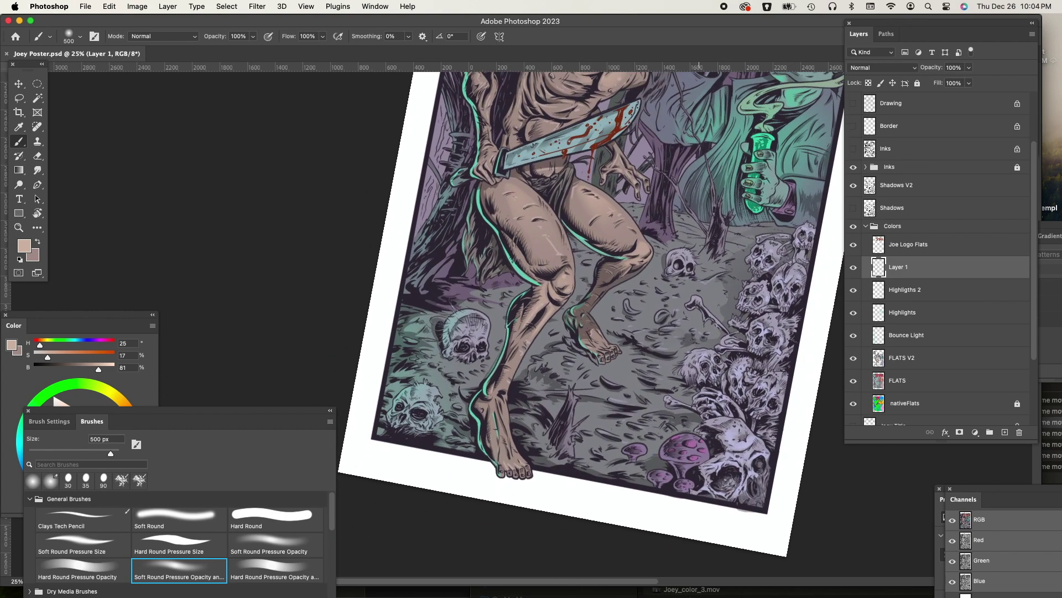
{"action": "key", "text": "super+plus"}
{"action": "left_click_drag", "start_coordinate": [665, 298], "coordinate": [637, 325]}
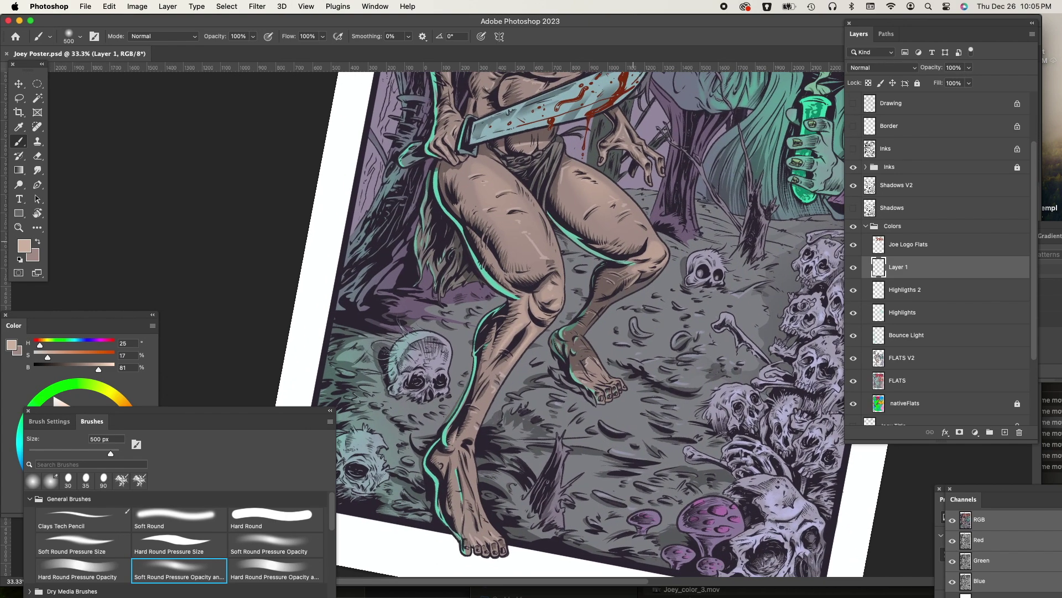
{"action": "key", "text": "r"}
{"action": "left_click_drag", "start_coordinate": [633, 242], "coordinate": [656, 291]}
{"action": "left_click_drag", "start_coordinate": [642, 332], "coordinate": [658, 223]}
{"action": "key", "text": "super+plus"}
{"action": "left_click_drag", "start_coordinate": [625, 277], "coordinate": [623, 327]}
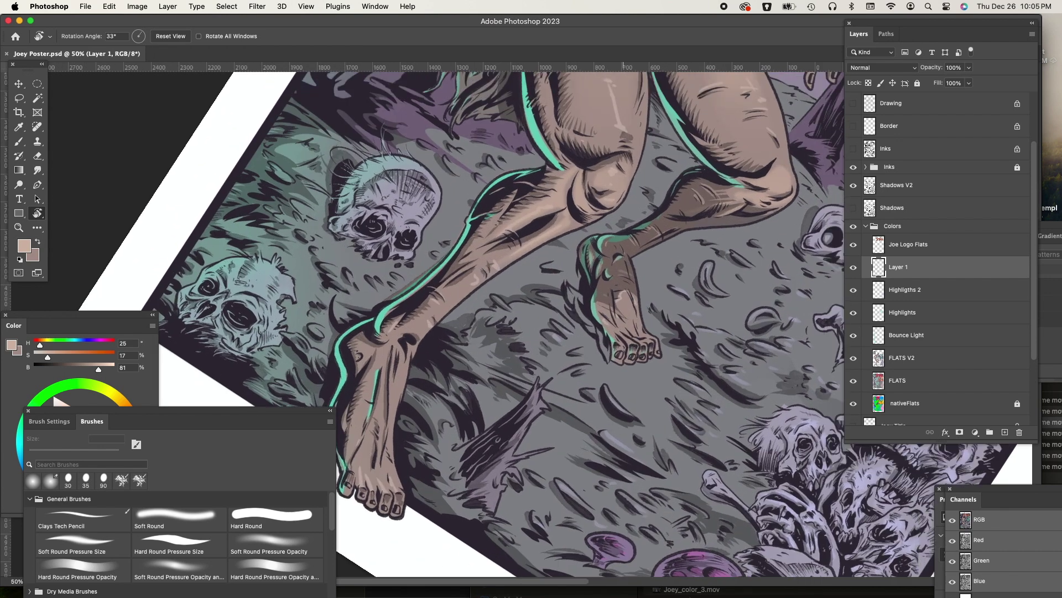
{"action": "key", "text": "l"}
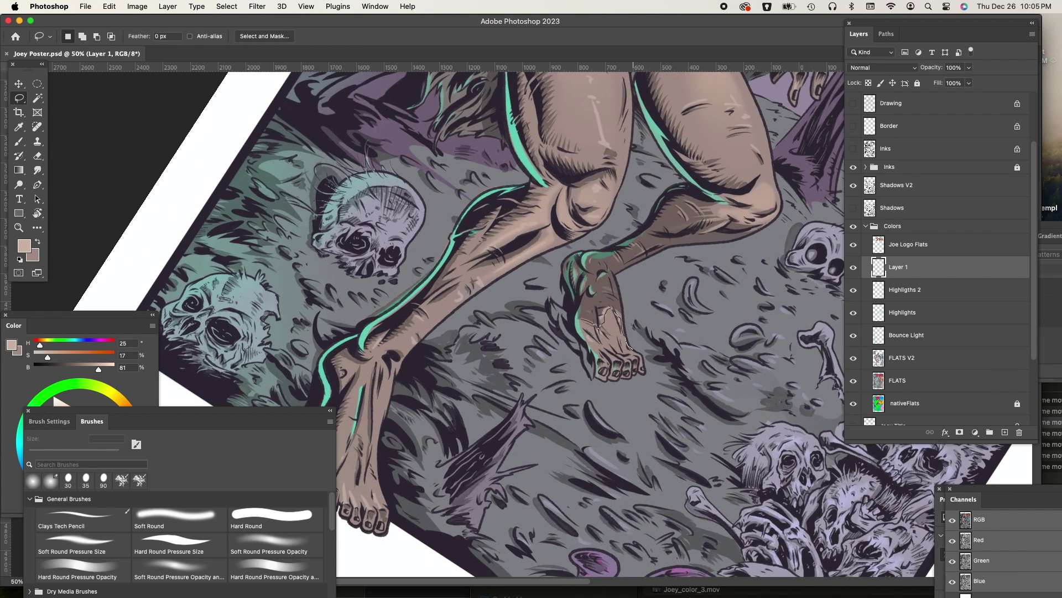
{"action": "left_click_drag", "start_coordinate": [604, 347], "coordinate": [583, 321]}
{"action": "left_click_drag", "start_coordinate": [553, 354], "coordinate": [631, 304]}
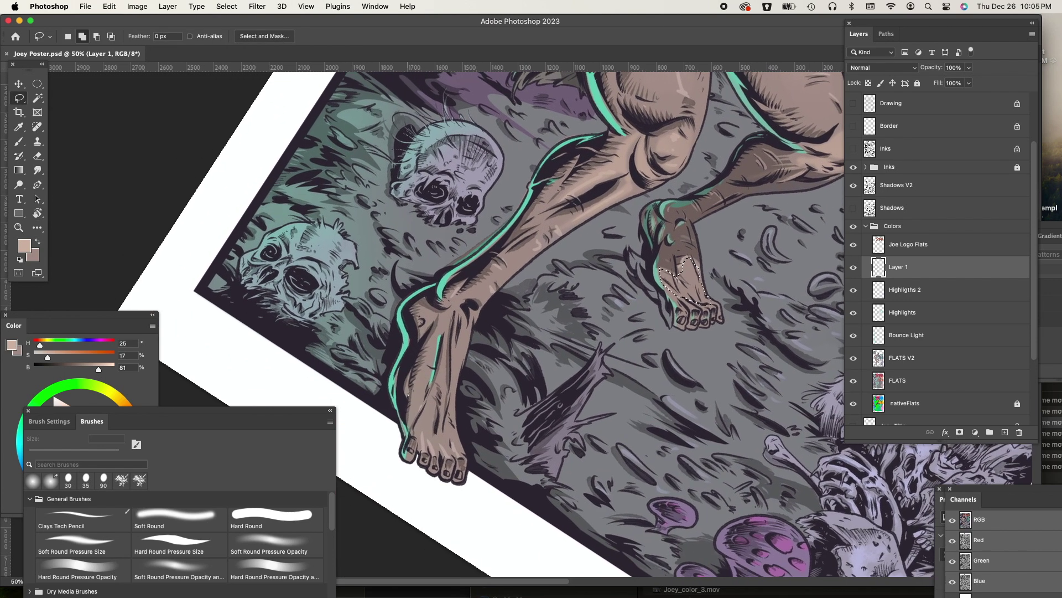
{"action": "left_click_drag", "start_coordinate": [409, 395], "coordinate": [412, 432]}
{"action": "left_click", "coordinate": [227, 7]}
{"action": "mouse_move", "coordinate": [233, 181]}
{"action": "left_click", "coordinate": [373, 220]}
{"action": "key", "text": "Return"}
Step: Hide the selection edges and brush soft light-skin highlights over both feet on Layer 1
{"action": "key", "text": "super+h"}
{"action": "key", "text": "b"}
{"action": "left_click_drag", "start_coordinate": [470, 321], "coordinate": [475, 357]}
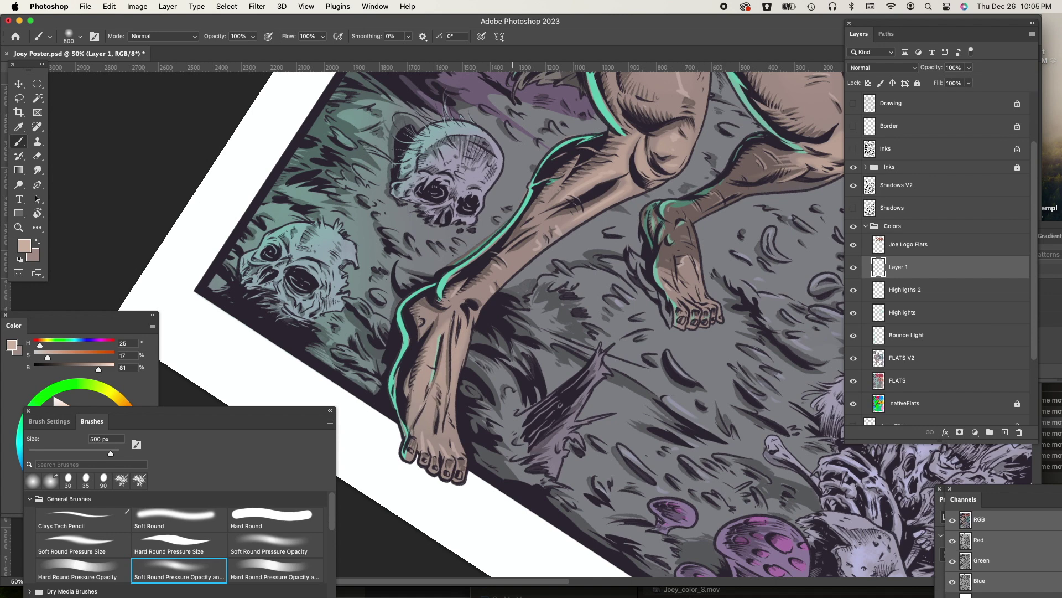
{"action": "key", "text": "["}
{"action": "left_click_drag", "start_coordinate": [673, 270], "coordinate": [684, 283]}
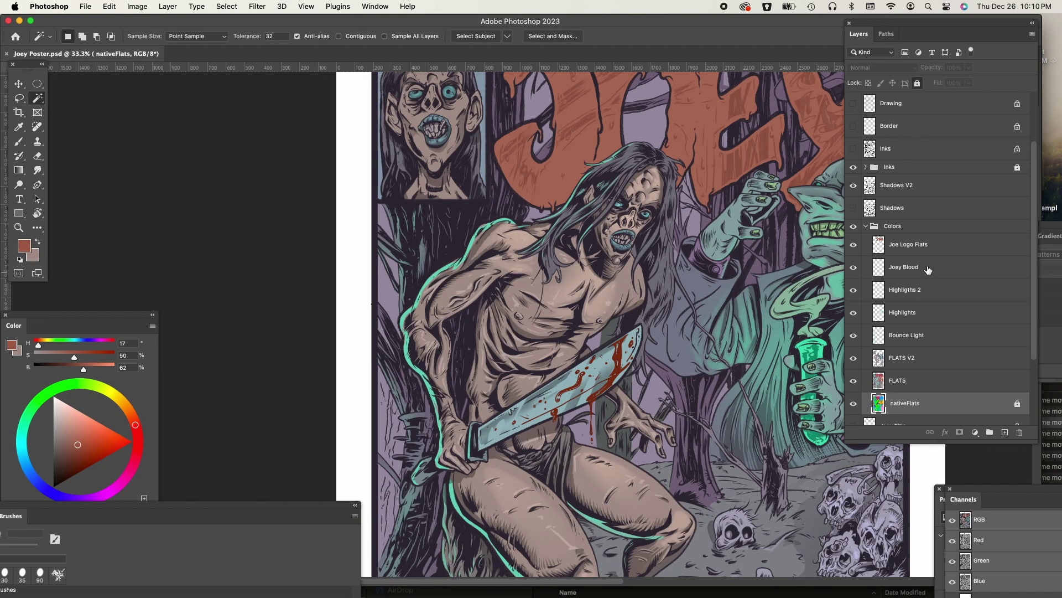
Step: On the Joey Blood layer, resize the textured brush to 200 px and brush a reddish-brown tint over the main figure's hands
{"action": "left_click", "coordinate": [908, 267]}
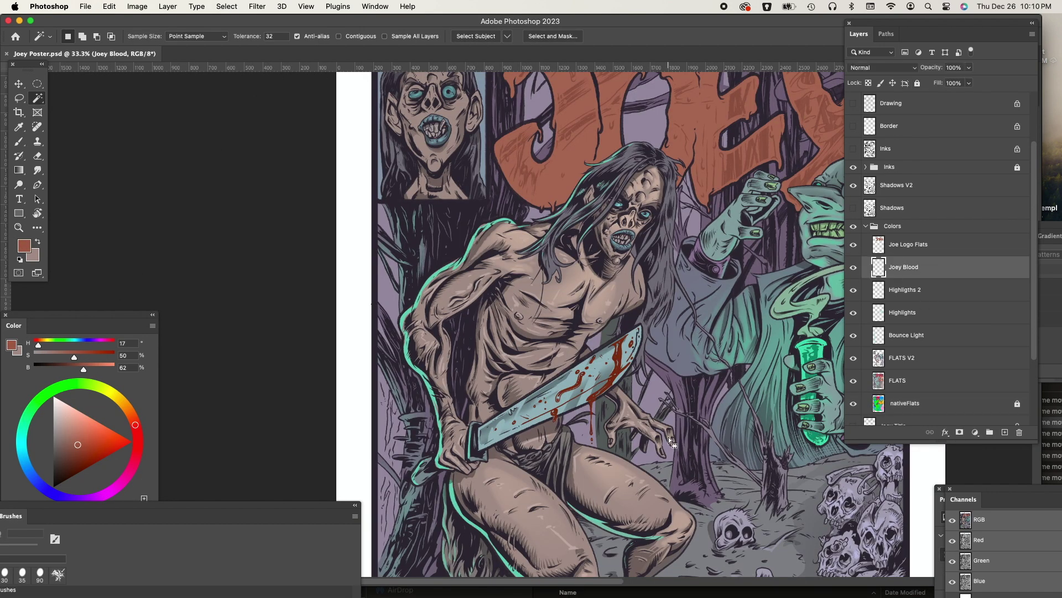
{"action": "key", "text": "bracketright"}
{"action": "key", "text": "bracketright"}
{"action": "key", "text": "bracketright"}
{"action": "key", "text": "bracketright"}
{"action": "key", "text": "bracketright"}
{"action": "key", "text": "bracketright"}
{"action": "key", "text": "bracketright"}
{"action": "key", "text": "bracketright"}
{"action": "key", "text": "bracketright"}
{"action": "key", "text": "bracketright"}
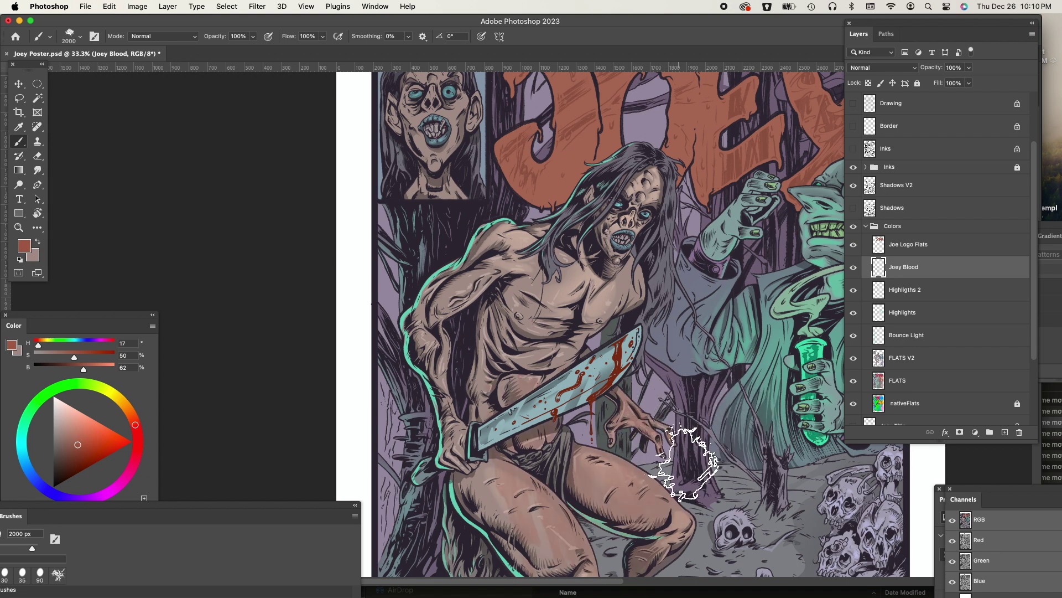
{"action": "key", "text": "bracketleft"}
{"action": "key", "text": "bracketleft"}
{"action": "key", "text": "bracketleft"}
{"action": "key", "text": "bracketleft"}
{"action": "key", "text": "bracketleft"}
{"action": "key", "text": "bracketleft"}
{"action": "key", "text": "bracketleft"}
{"action": "key", "text": "bracketleft"}
{"action": "key", "text": "bracketleft"}
{"action": "key", "text": "bracketleft"}
{"action": "key", "text": "bracketleft"}
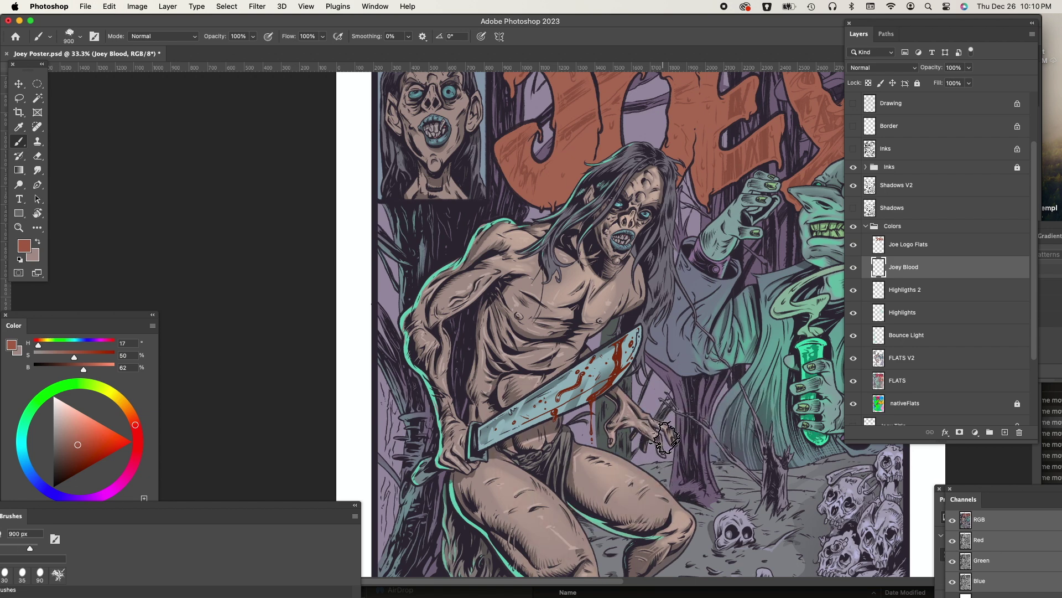
{"action": "key", "text": "bracketleft"}
{"action": "key", "text": "bracketleft"}
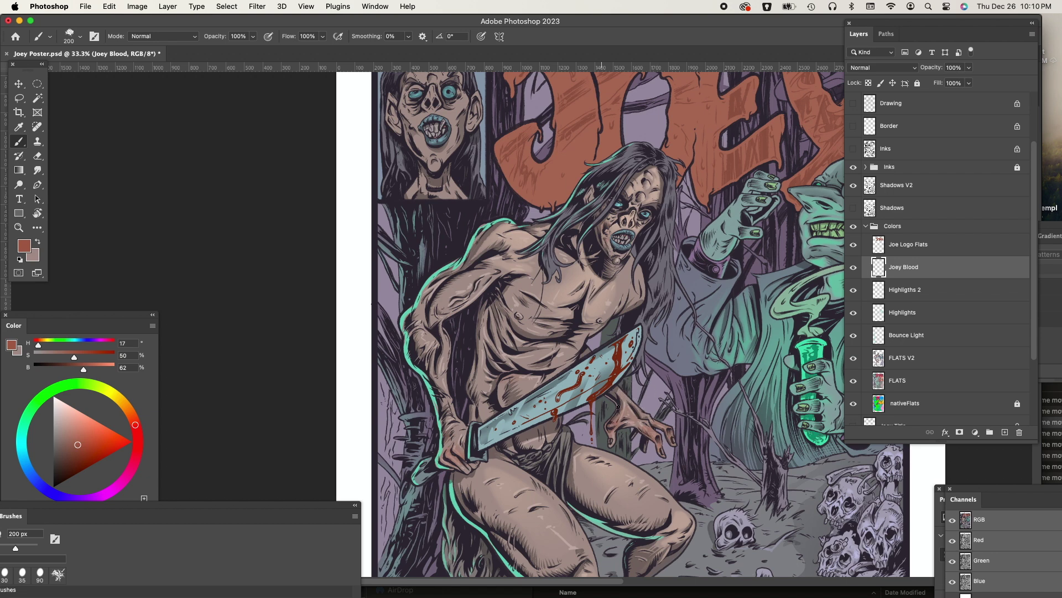
Step: Reduce the brush to 125 px and add reddish tint to the main figure's chest
{"action": "scroll", "coordinate": [664, 415], "scroll_direction": "down", "scroll_amount": 3}
{"action": "scroll", "coordinate": [664, 415], "scroll_direction": "left", "scroll_amount": 3}
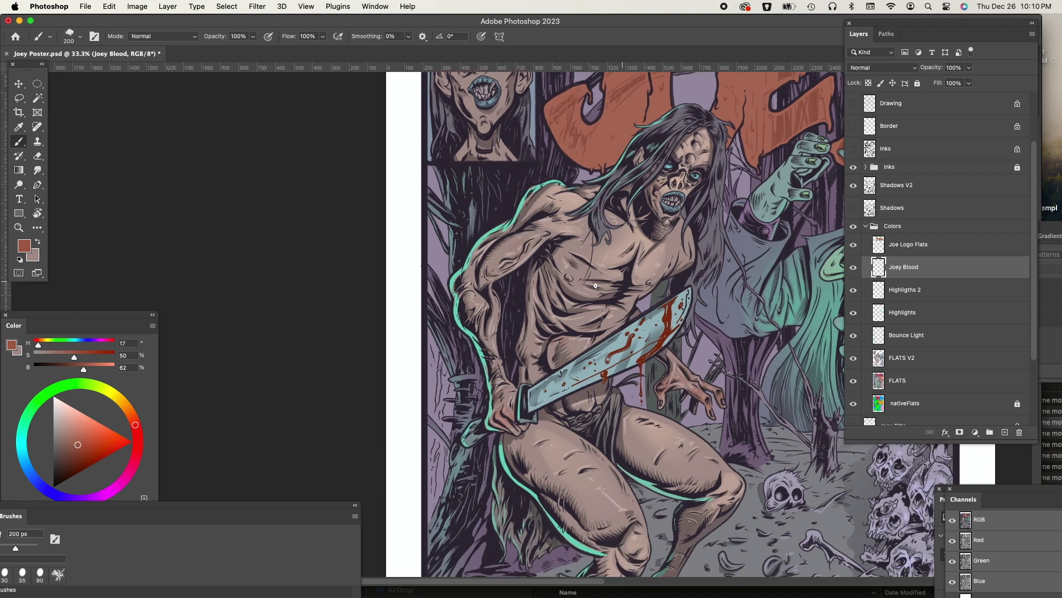
{"action": "scroll", "coordinate": [700, 302], "scroll_direction": "right", "scroll_amount": 2}
{"action": "key", "text": "bracketleft"}
{"action": "key", "text": "bracketleft"}
{"action": "key", "text": "bracketleft"}
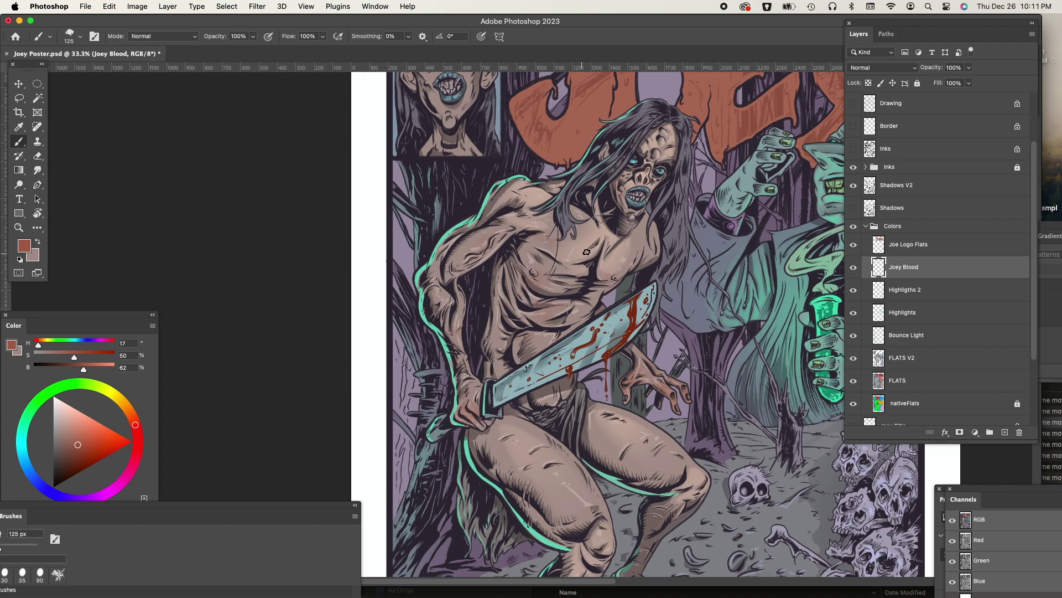
Step: Set the brush to 150 px and add reddish tint to the main figure's knees, lower legs and feet
{"action": "scroll", "coordinate": [675, 442], "scroll_direction": "down", "scroll_amount": 5}
{"action": "key", "text": "bracketright"}
{"action": "scroll", "coordinate": [710, 331], "scroll_direction": "down", "scroll_amount": 5}
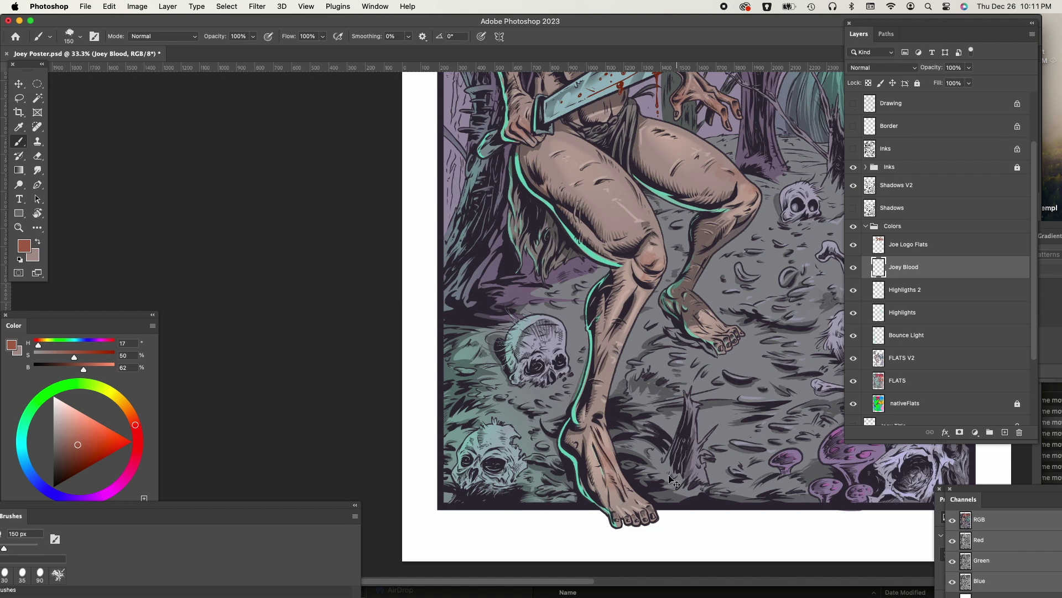
Step: Enlarge the brush to 250 px and add reddish tint around the scratches on the thighs and along the arms
{"action": "scroll", "coordinate": [707, 264], "scroll_direction": "up", "scroll_amount": 5}
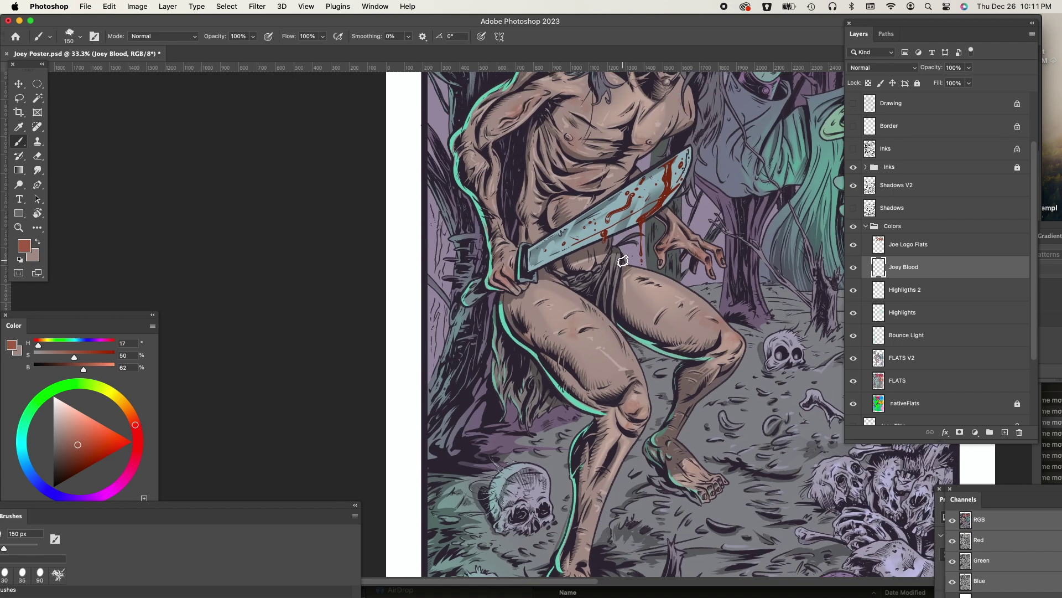
{"action": "key", "text": "bracketright"}
{"action": "key", "text": "bracketright"}
{"action": "key", "text": "bracketright"}
{"action": "scroll", "coordinate": [640, 266], "scroll_direction": "up", "scroll_amount": 4}
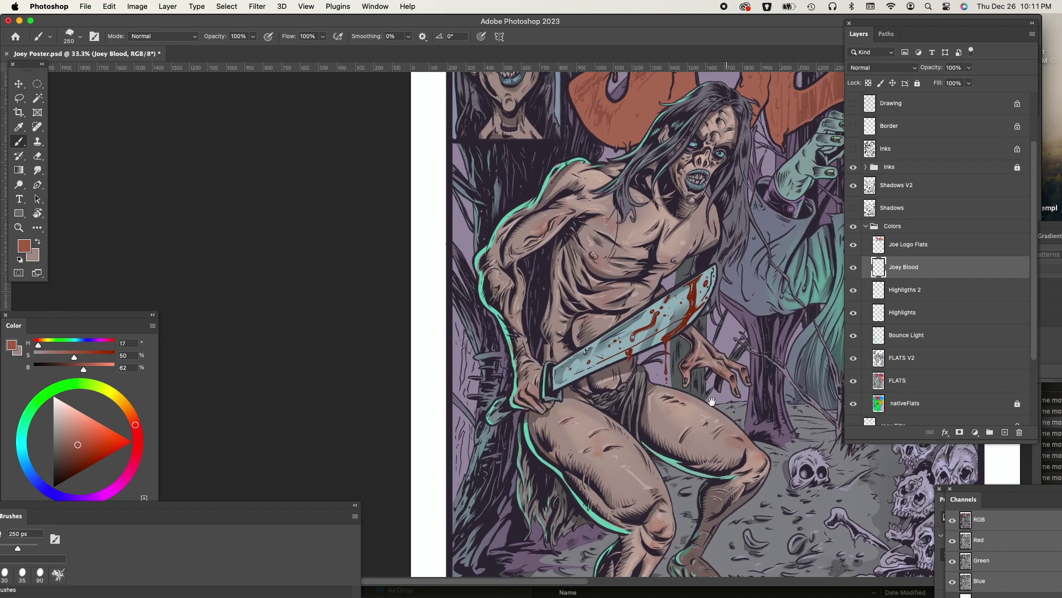
Step: Reduce the brush to 70 px and add fine reddish tint to the main figure's face and shoulder
{"action": "scroll", "coordinate": [732, 388], "scroll_direction": "right", "scroll_amount": 3}
{"action": "key", "text": "bracketleft"}
{"action": "key", "text": "bracketleft"}
{"action": "key", "text": "bracketleft"}
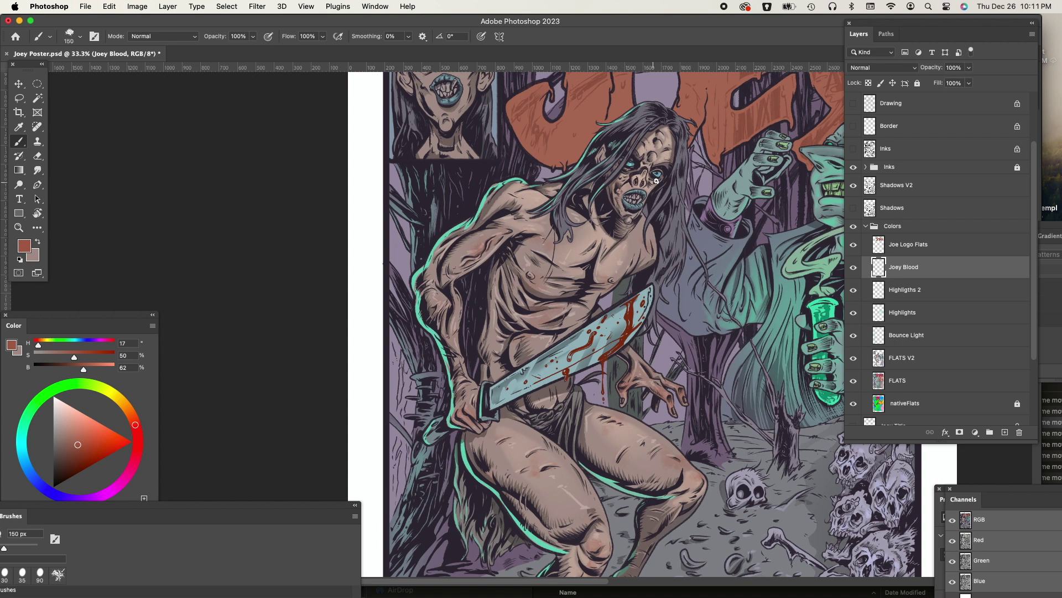
{"action": "key", "text": "super+plus"}
{"action": "key", "text": "super+plus"}
{"action": "left_click_drag", "start_coordinate": [744, 195], "coordinate": [571, 411]}
{"action": "key", "text": "bracketleft"}
{"action": "key", "text": "bracketleft"}
{"action": "key", "text": "bracketleft"}
{"action": "key", "text": "bracketleft"}
{"action": "key", "text": "bracketleft"}
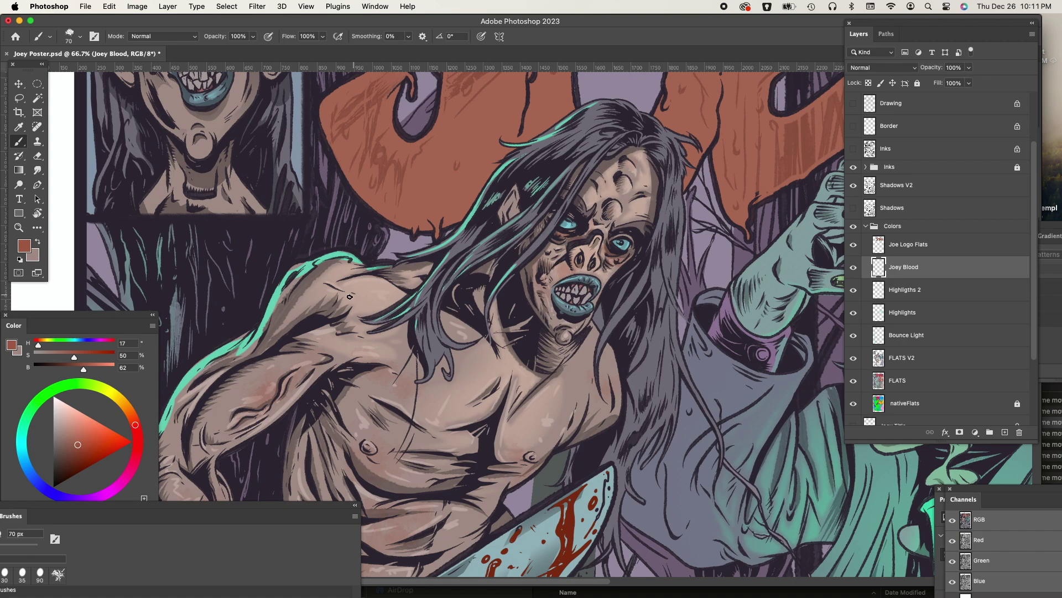
Step: Brush finer reddish tint over the main figure's torso, knuckles, fingertips and thigh scratches at 70 px
{"action": "left_click_drag", "start_coordinate": [595, 401], "coordinate": [678, 233]}
{"action": "left_click_drag", "start_coordinate": [640, 349], "coordinate": [688, 247]}
{"action": "left_click_drag", "start_coordinate": [671, 386], "coordinate": [620, 248]}
{"action": "left_click_drag", "start_coordinate": [706, 372], "coordinate": [683, 249]}
{"action": "left_click_drag", "start_coordinate": [622, 487], "coordinate": [686, 235]}
{"action": "left_click_drag", "start_coordinate": [618, 493], "coordinate": [610, 357]}
{"action": "left_click_drag", "start_coordinate": [622, 160], "coordinate": [576, 470]}
{"action": "mouse_move", "coordinate": [614, 161]}
{"action": "left_mouse_down"}
{"action": "mouse_move", "coordinate": [570, 470]}
{"action": "mouse_move", "coordinate": [632, 499]}
{"action": "left_mouse_up"}
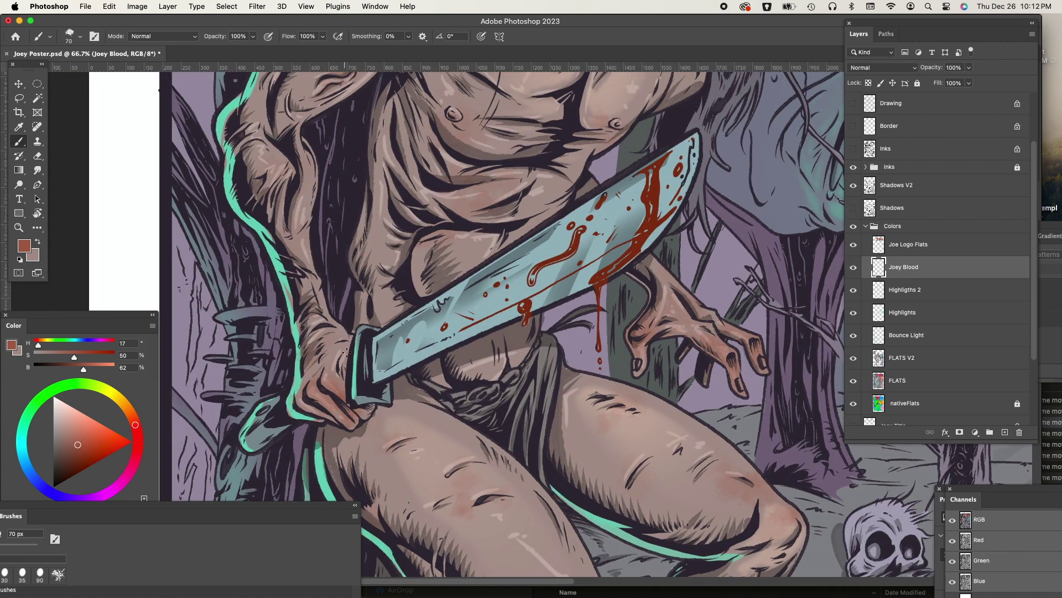
{"action": "mouse_move", "coordinate": [675, 285]}
{"action": "left_mouse_down"}
{"action": "mouse_move", "coordinate": [639, 449]}
{"action": "mouse_move", "coordinate": [645, 473]}
{"action": "left_mouse_up"}
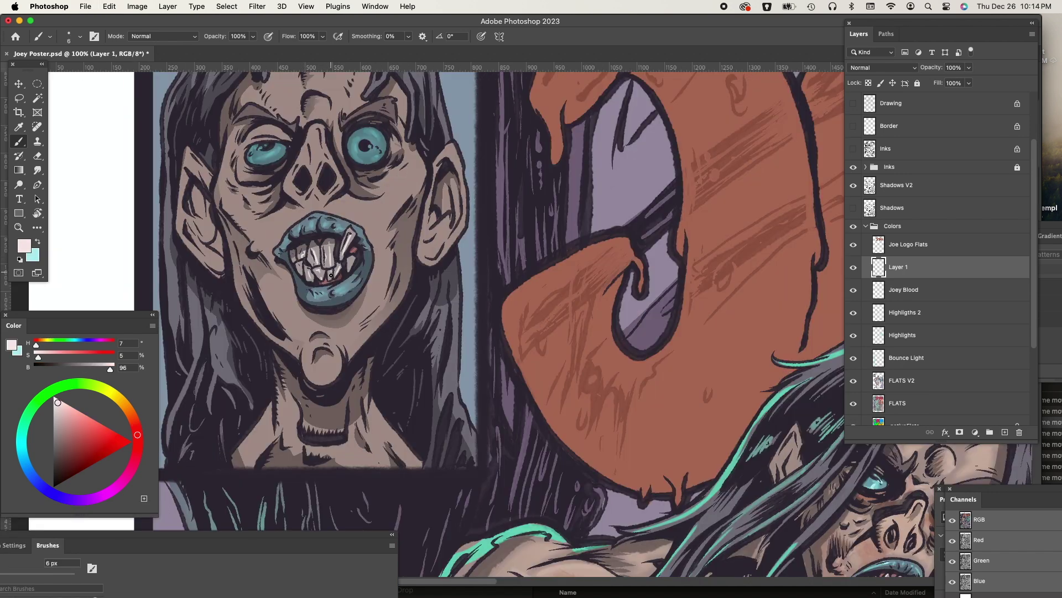
Step: Brush pale pink highlights on the inset portrait's teeth and light cyan glints in its eyes on Layer 1, and save
{"action": "left_click_drag", "start_coordinate": [309, 254], "coordinate": [330, 326]}
{"action": "key", "text": "x"}
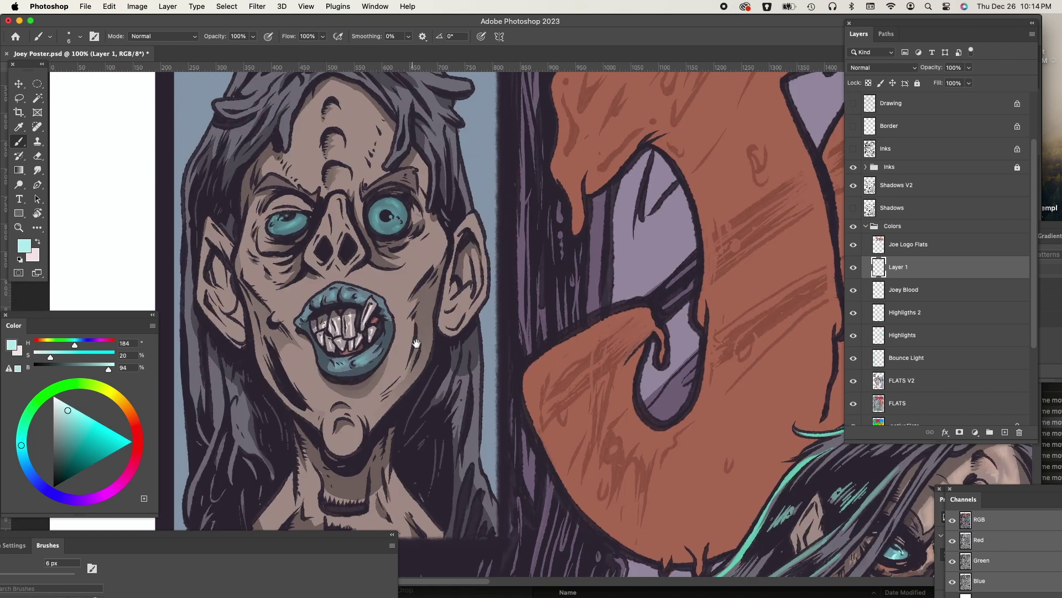
{"action": "left_click_drag", "start_coordinate": [416, 343], "coordinate": [432, 386]}
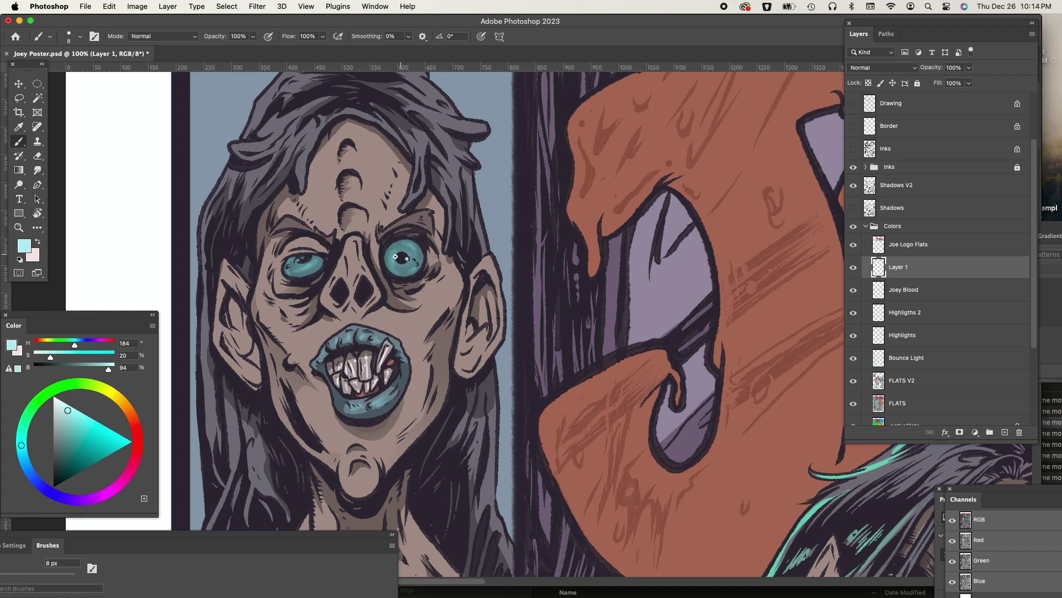
{"action": "key", "text": "super+z"}
{"action": "left_click_drag", "start_coordinate": [392, 254], "coordinate": [395, 271]}
{"action": "key", "text": "bracketleft"}
{"action": "key", "text": "bracketleft"}
{"action": "key", "text": "bracketleft"}
{"action": "key", "text": "super+s"}
Step: Brush light cyan highlights on the inset portrait's lips with the 6 px brush
{"action": "left_click_drag", "start_coordinate": [608, 437], "coordinate": [575, 487]}
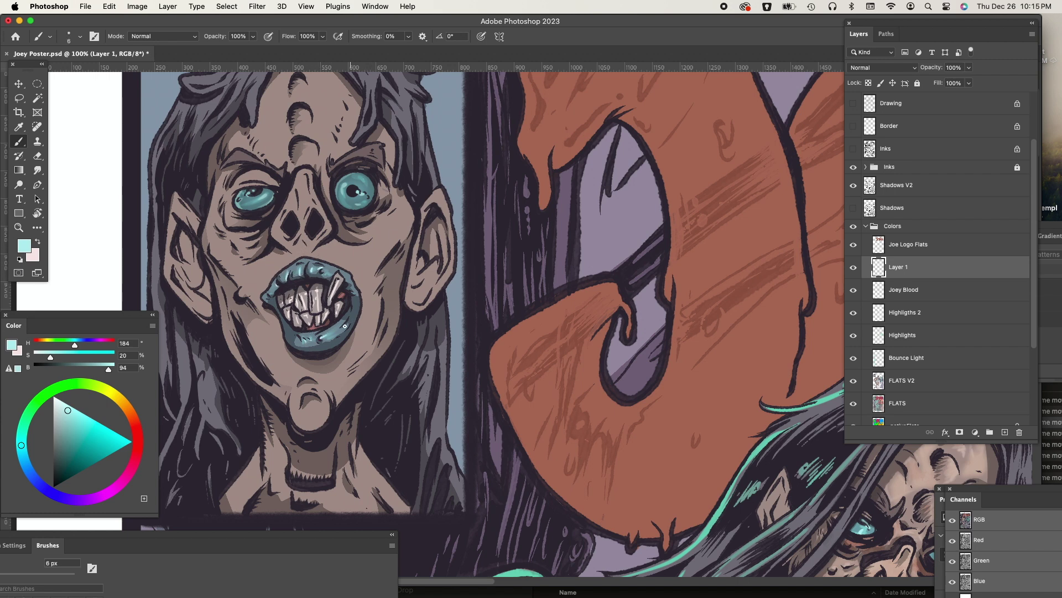
{"action": "key", "text": "5"}
{"action": "left_click_drag", "start_coordinate": [486, 288], "coordinate": [466, 305]}
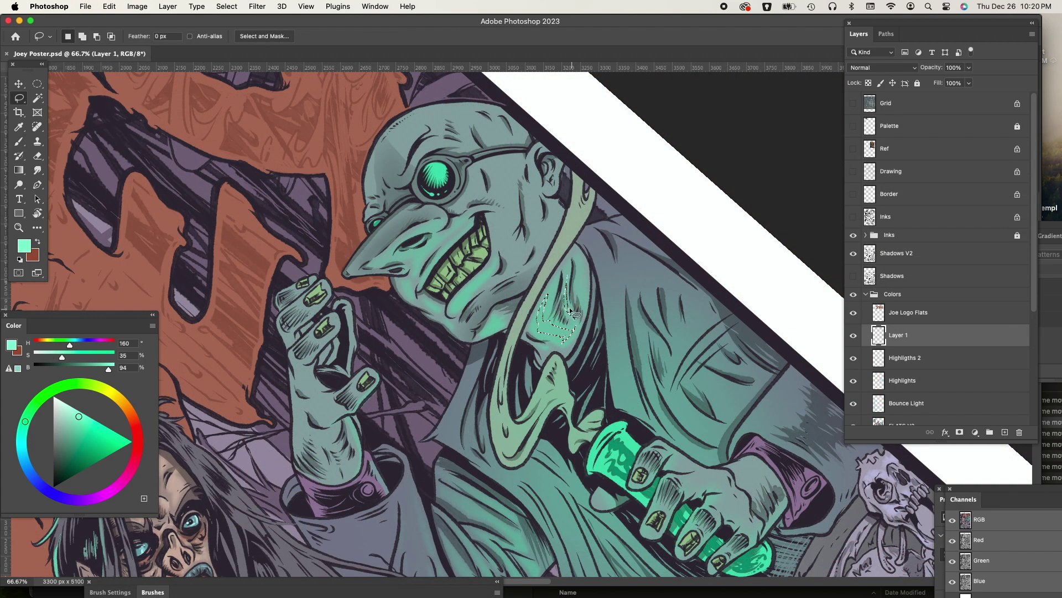
Step: Add highlight shapes on the green villain's jaw and cheek to the lasso selection, ready the brush and hide the selection edges
{"action": "key", "text": "shift"}
{"action": "mouse_move", "coordinate": [505, 317]}
{"action": "left_mouse_down"}
{"action": "mouse_move", "coordinate": [489, 333]}
{"action": "mouse_move", "coordinate": [506, 319]}
{"action": "left_mouse_up"}
{"action": "mouse_move", "coordinate": [500, 267]}
{"action": "left_mouse_down"}
{"action": "mouse_move", "coordinate": [455, 310]}
{"action": "mouse_move", "coordinate": [499, 269]}
{"action": "left_mouse_up"}
{"action": "key", "text": "shift"}
{"action": "mouse_move", "coordinate": [466, 215]}
{"action": "left_mouse_down"}
{"action": "mouse_move", "coordinate": [425, 285]}
{"action": "mouse_move", "coordinate": [430, 237]}
{"action": "mouse_move", "coordinate": [465, 217]}
{"action": "mouse_move", "coordinate": [423, 259]}
{"action": "mouse_move", "coordinate": [387, 261]}
{"action": "mouse_move", "coordinate": [415, 268]}
{"action": "mouse_move", "coordinate": [451, 237]}
{"action": "left_mouse_up"}
{"action": "key", "text": "b"}
{"action": "key", "text": "super+h"}
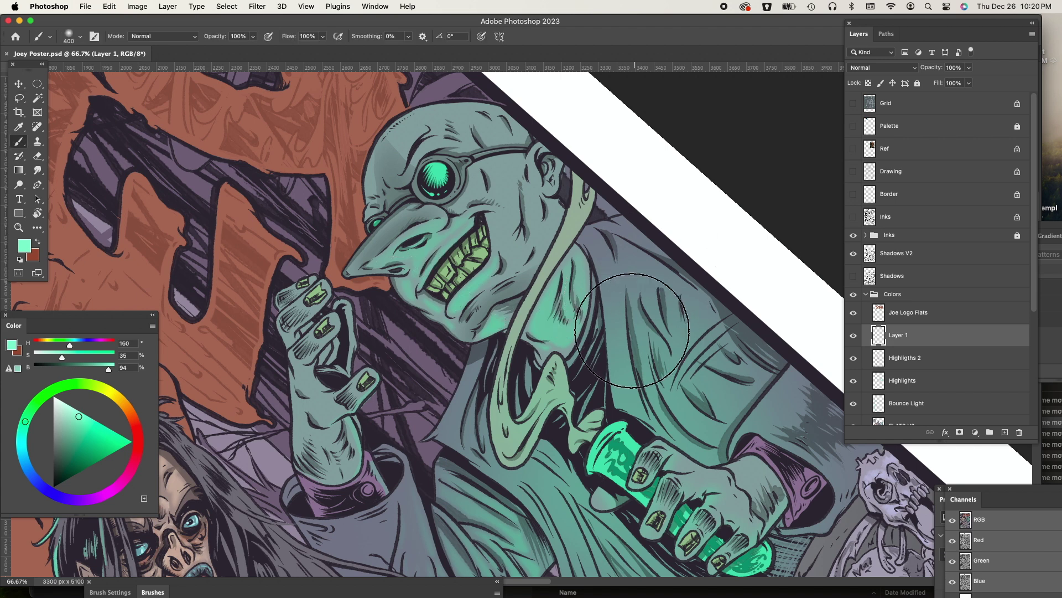
Step: Brush soft mint highlights inside the selected shapes on the green villain's neck and face, and save the poster
{"action": "left_click_drag", "start_coordinate": [582, 348], "coordinate": [393, 118]}
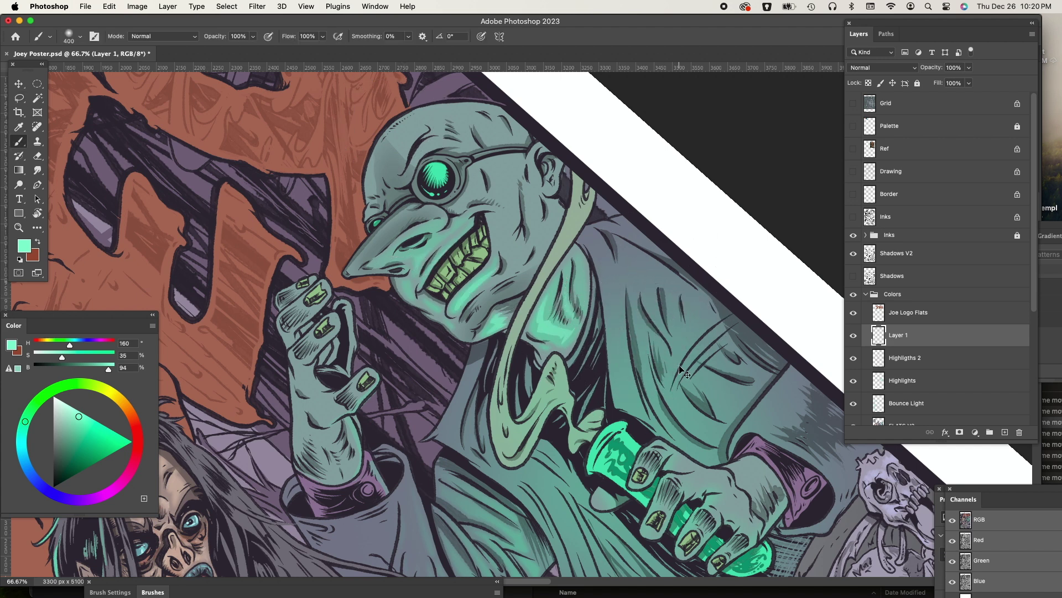
{"action": "left_click", "coordinate": [227, 6]}
{"action": "mouse_move", "coordinate": [276, 180]}
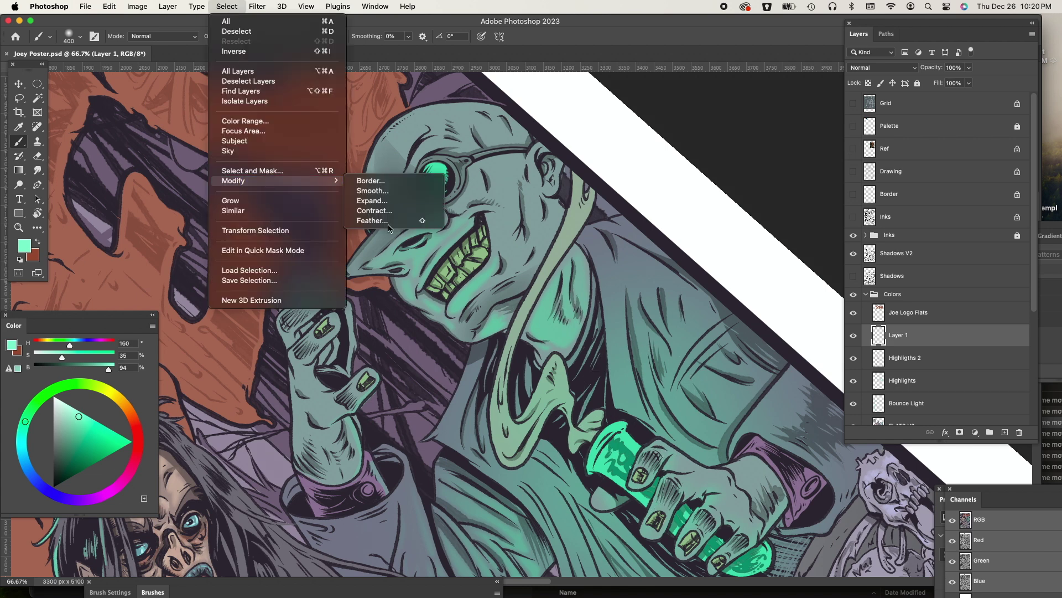
{"action": "left_click", "coordinate": [372, 221]}
{"action": "left_click", "coordinate": [601, 298]}
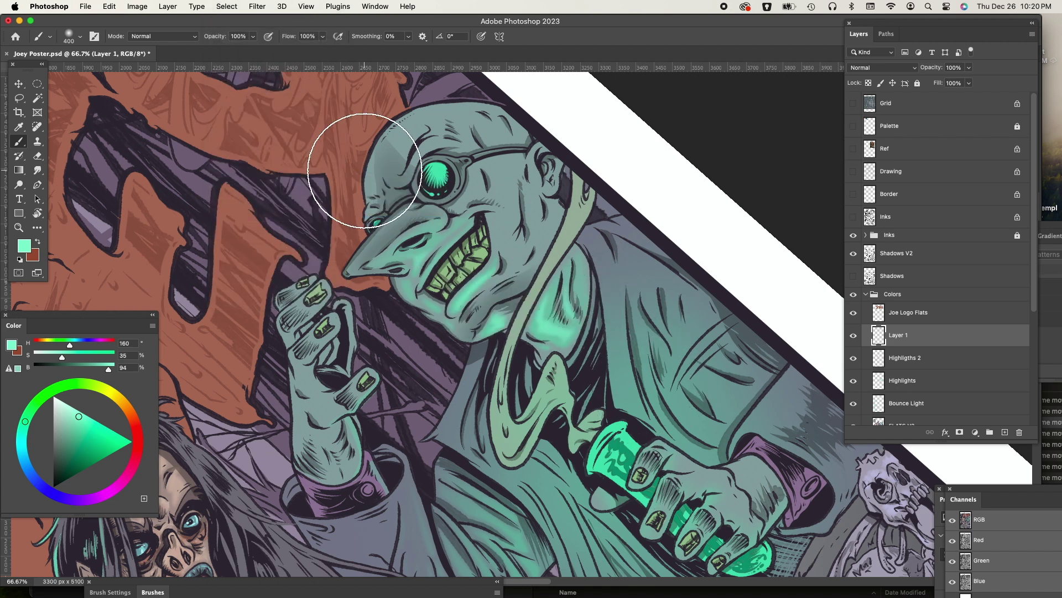
{"action": "key", "text": "super+s"}
Step: Straighten the canvas rotation and brush mint glints on the villain's round eyepiece with a 15 px brush
{"action": "key", "text": "r"}
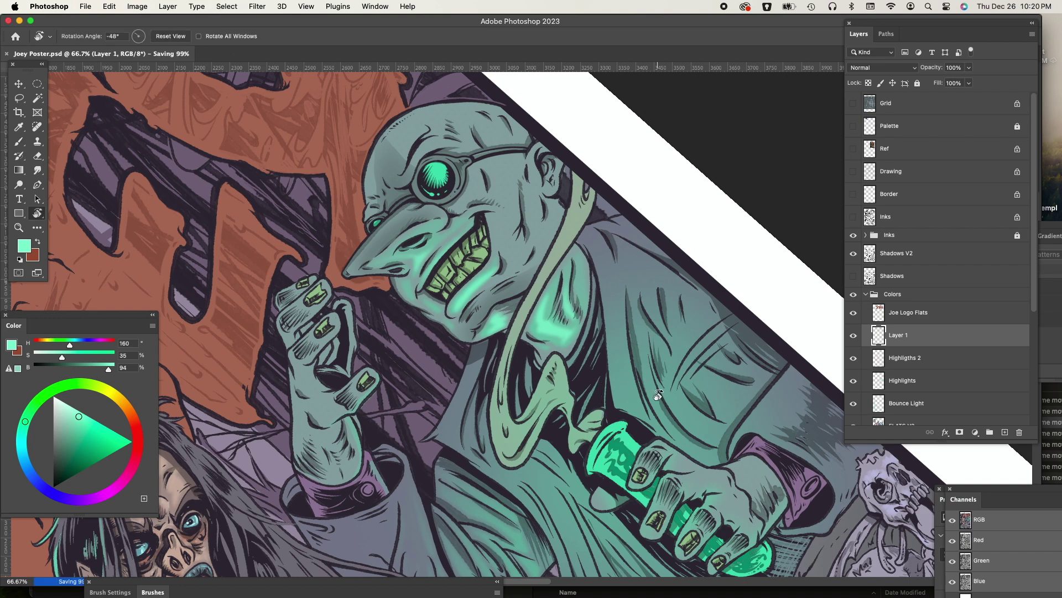
{"action": "left_click", "coordinate": [169, 37]}
{"action": "left_click_drag", "start_coordinate": [647, 435], "coordinate": [666, 473]}
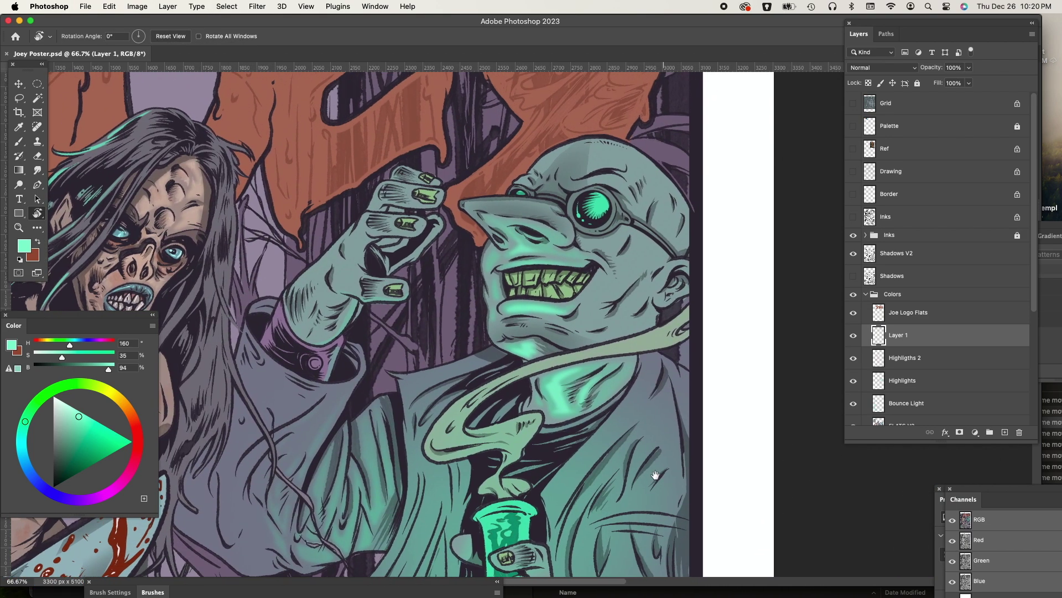
{"action": "left_click_drag", "start_coordinate": [215, 587], "coordinate": [391, 166]}
{"action": "mouse_move", "coordinate": [683, 282]}
{"action": "left_mouse_down"}
{"action": "mouse_move", "coordinate": [668, 518]}
{"action": "mouse_move", "coordinate": [684, 433]}
{"action": "left_mouse_up"}
{"action": "left_click", "coordinate": [528, 445]}
{"action": "mouse_move", "coordinate": [508, 172]}
{"action": "left_mouse_down"}
{"action": "mouse_move", "coordinate": [298, 507]}
{"action": "mouse_move", "coordinate": [248, 522]}
{"action": "left_mouse_up"}
{"action": "key", "text": "bracketleft"}
{"action": "key", "text": "bracketleft"}
{"action": "key", "text": "bracketleft"}
{"action": "left_click_drag", "start_coordinate": [600, 200], "coordinate": [599, 206]}
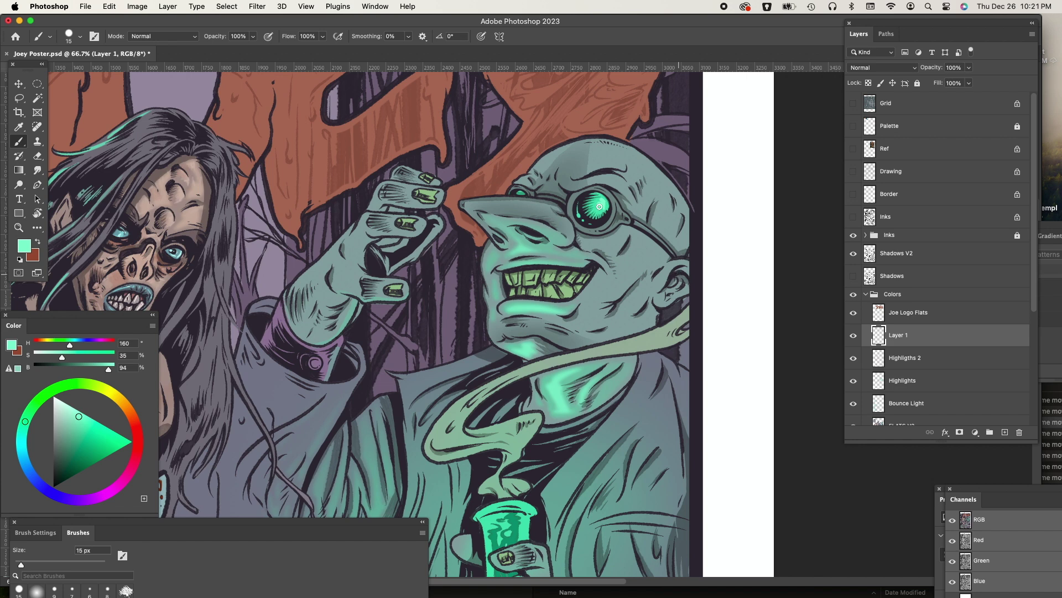
Step: Sample the smoke's pale green and lighten the foreground color to hue 121, saturation 19%, brightness 89%
{"action": "key", "text": "x"}
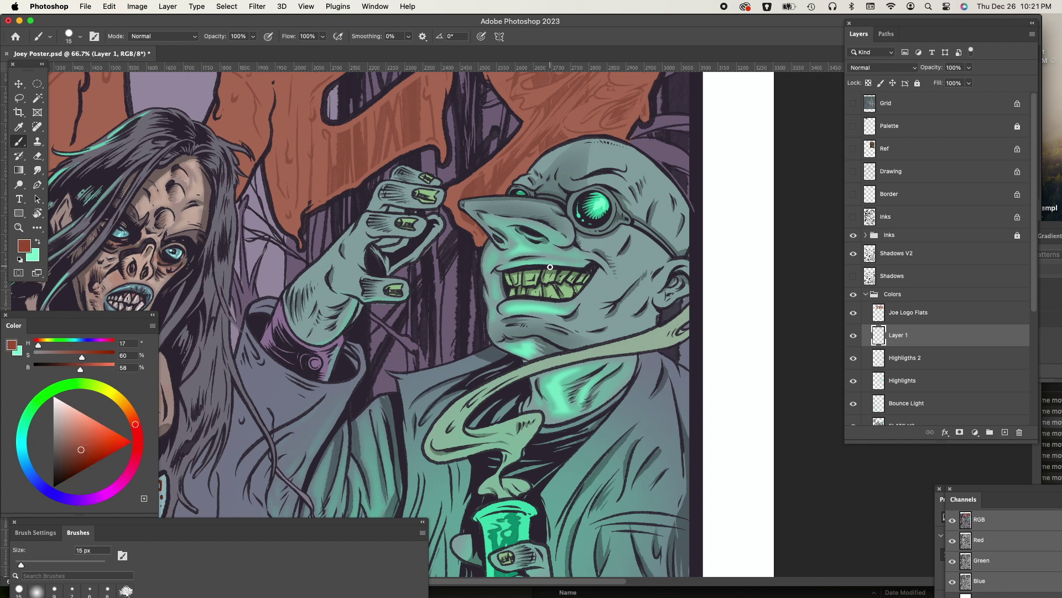
{"action": "key", "text": "i"}
{"action": "left_click", "coordinate": [586, 353]}
{"action": "key", "text": "super+s"}
{"action": "left_click", "coordinate": [26, 245]}
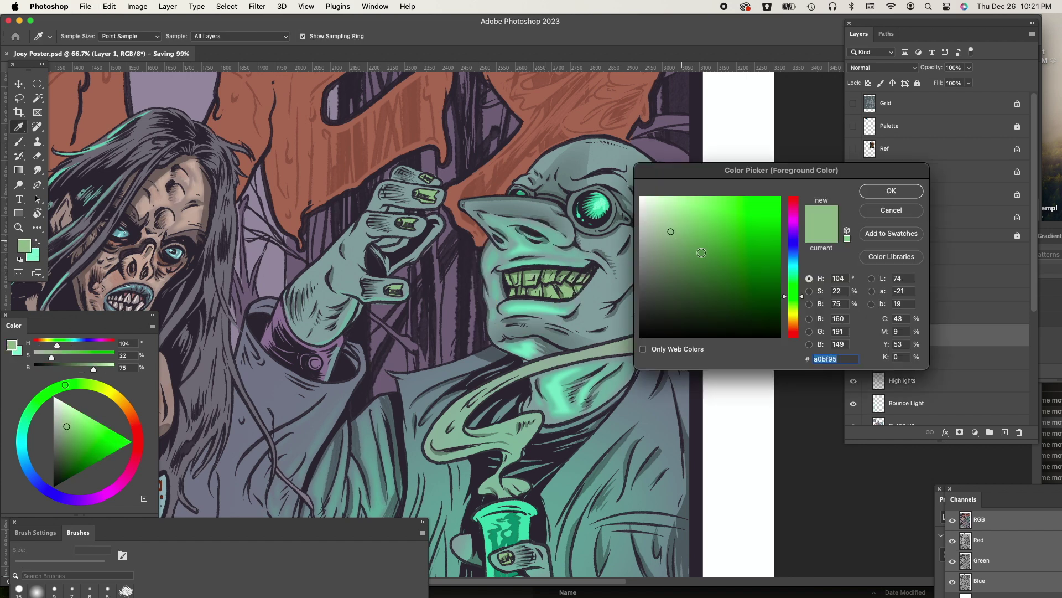
{"action": "left_click_drag", "start_coordinate": [803, 299], "coordinate": [804, 289]}
{"action": "left_click", "coordinate": [674, 220]}
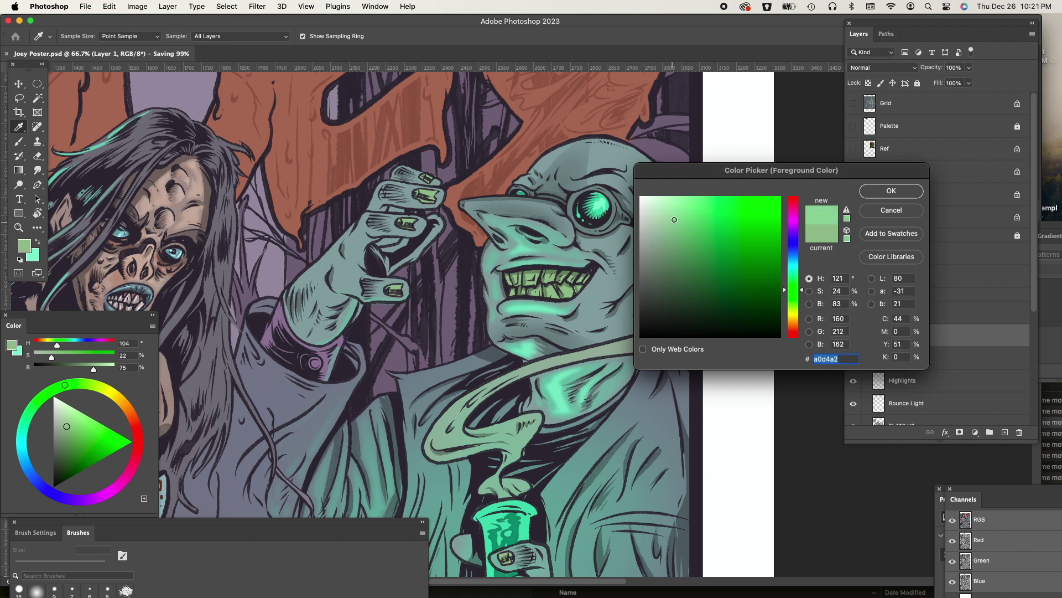
{"action": "left_click", "coordinate": [876, 192]}
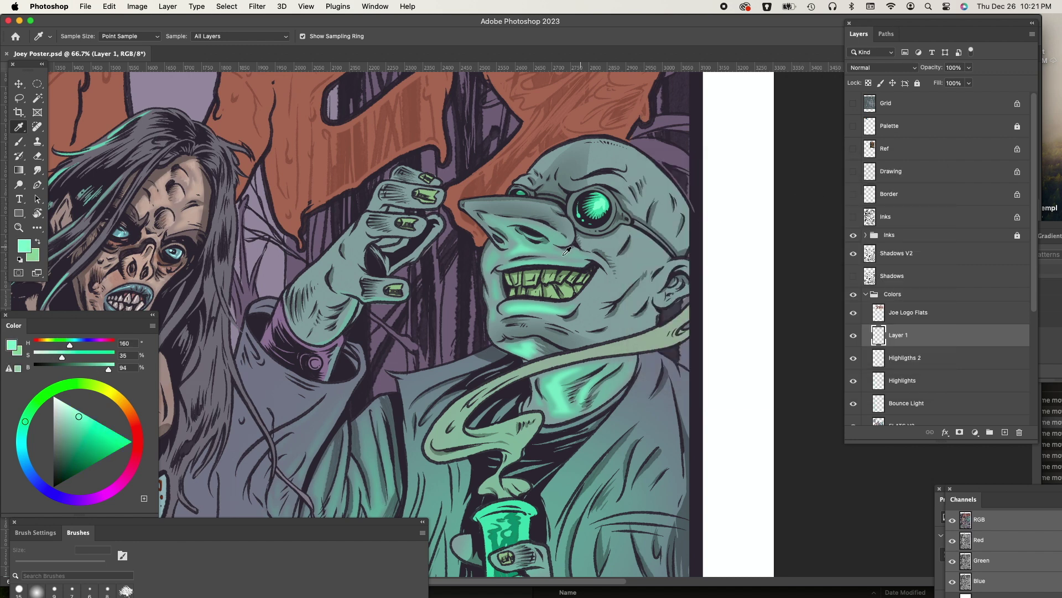
{"action": "left_click", "coordinate": [24, 245]}
{"action": "left_click", "coordinate": [669, 214]}
{"action": "left_click", "coordinate": [869, 190]}
Step: Brush pale green highlights on the villain's teeth with a 10 px brush
{"action": "key", "text": "super+1"}
{"action": "key", "text": "b"}
{"action": "mouse_move", "coordinate": [560, 256]}
{"action": "left_mouse_down"}
{"action": "mouse_move", "coordinate": [596, 272]}
{"action": "mouse_move", "coordinate": [554, 274]}
{"action": "mouse_move", "coordinate": [572, 279]}
{"action": "left_mouse_up"}
{"action": "key", "text": "["}
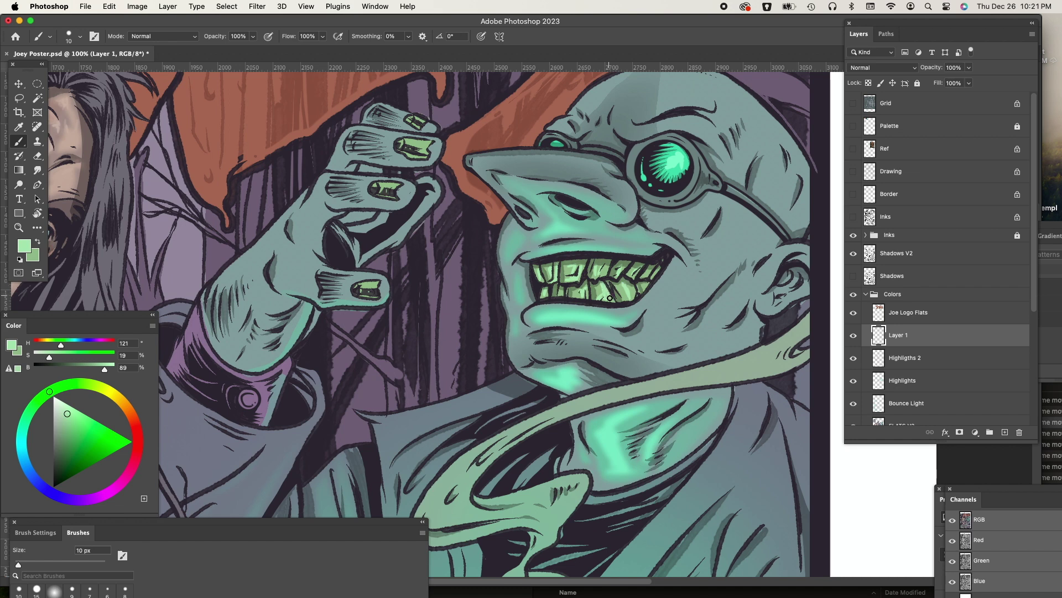
{"action": "left_click_drag", "start_coordinate": [645, 271], "coordinate": [643, 276]}
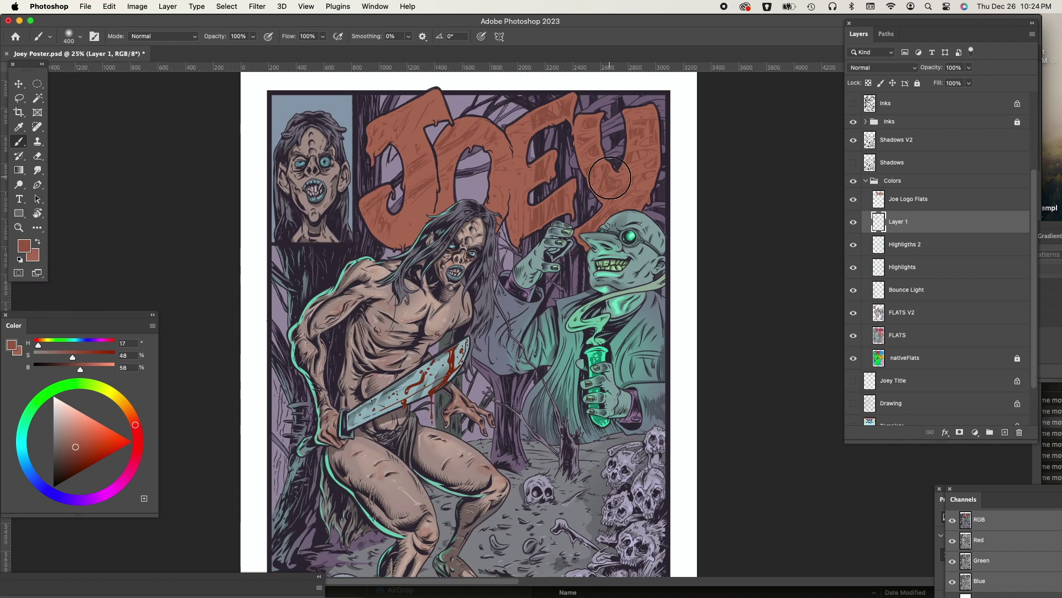
Step: Undo the last brush stroke, clear the selection and save the poster
{"action": "key", "text": "super+z"}
{"action": "key", "text": "super+d"}
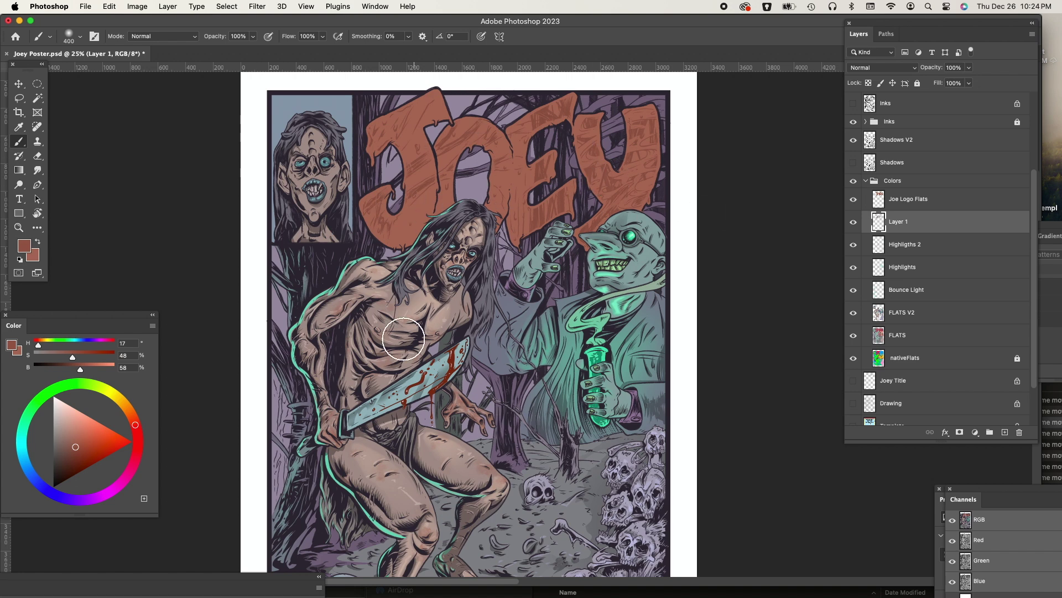
{"action": "key", "text": "super+h"}
{"action": "key", "text": "super+d"}
{"action": "key", "text": "super+s"}
Step: Move Layer 1 above Joe Logo Flats, rename it Logo Details and save the poster
{"action": "left_click", "coordinate": [856, 248]}
{"action": "left_click", "coordinate": [856, 248]}
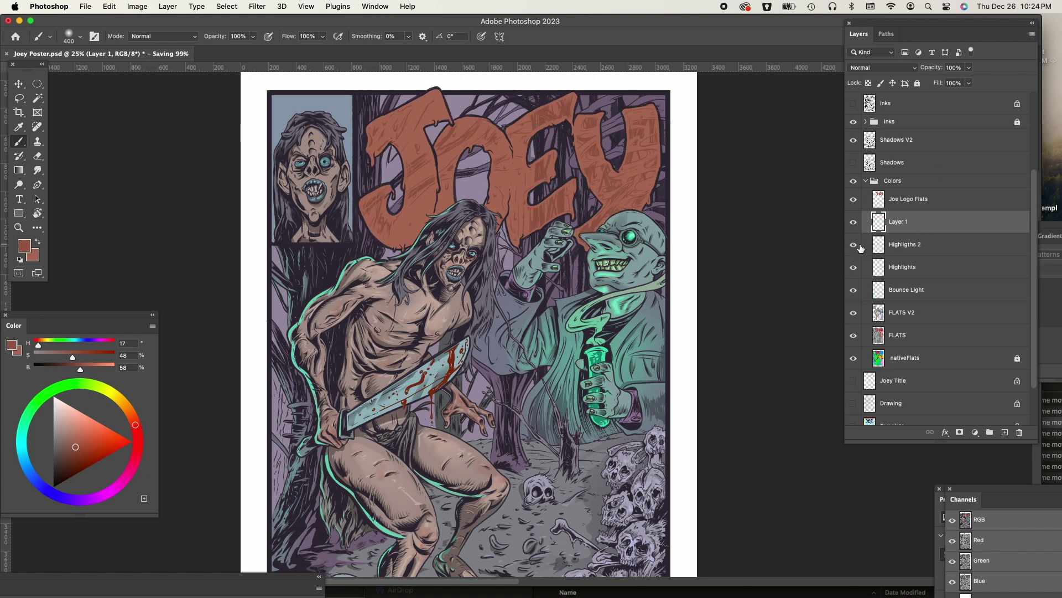
{"action": "left_click", "coordinate": [918, 199]}
{"action": "left_click", "coordinate": [913, 226]}
{"action": "left_click_drag", "start_coordinate": [915, 225], "coordinate": [919, 192]}
{"action": "double_click", "coordinate": [909, 198]}
{"action": "type", "text": "Loho"}
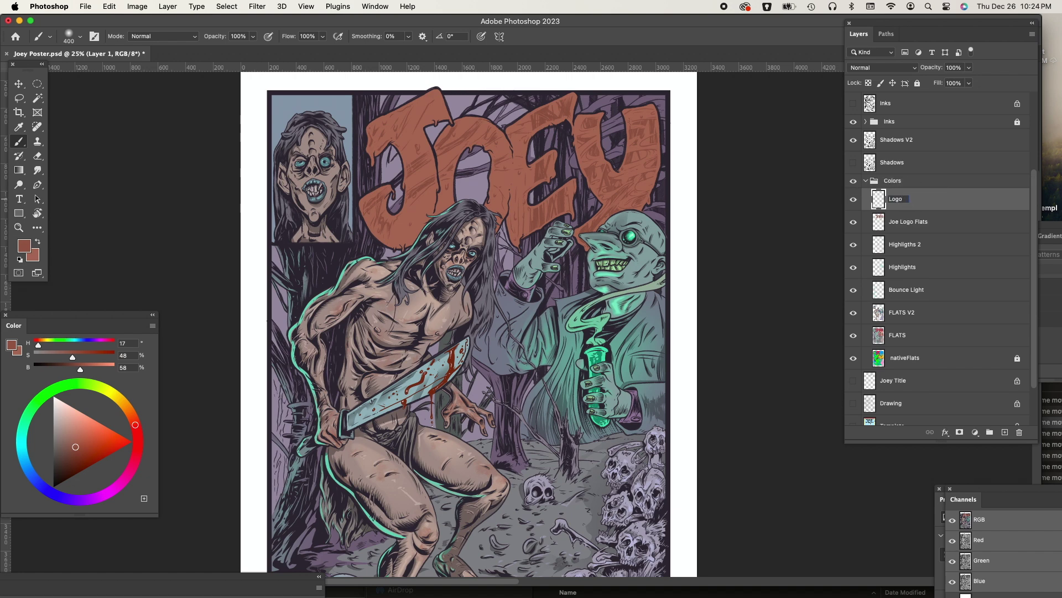
{"action": "type", "text": " Details"}
{"action": "key", "text": "Return"}
{"action": "key", "text": "super+s"}
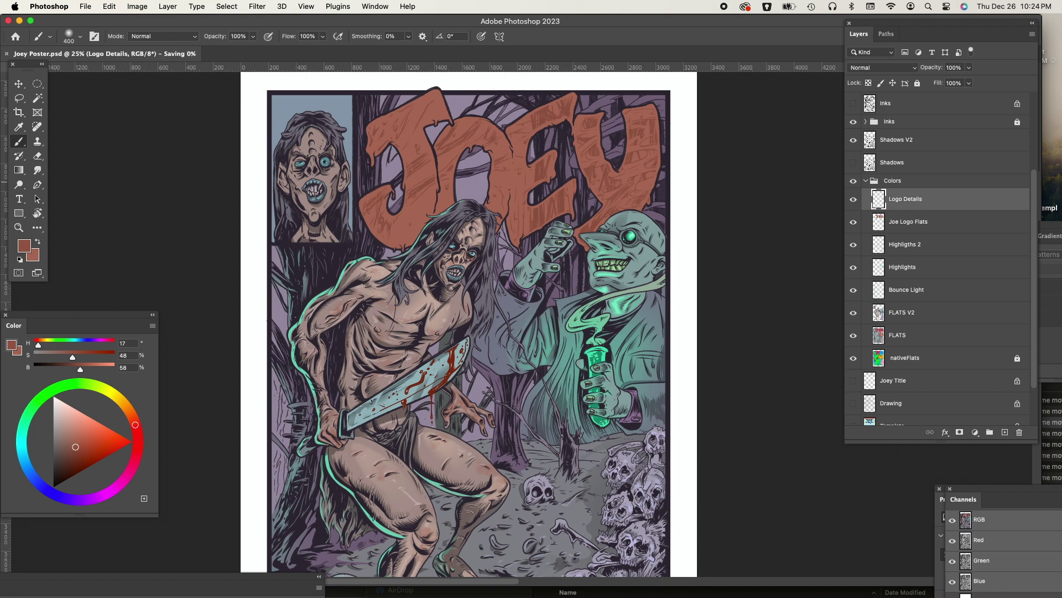
Step: Load the Joe Logo Flats pixels as a selection and choose a darker red-brown foreground color
{"action": "left_click", "coordinate": [881, 222], "text": "super"}
{"action": "key", "text": "super+d"}
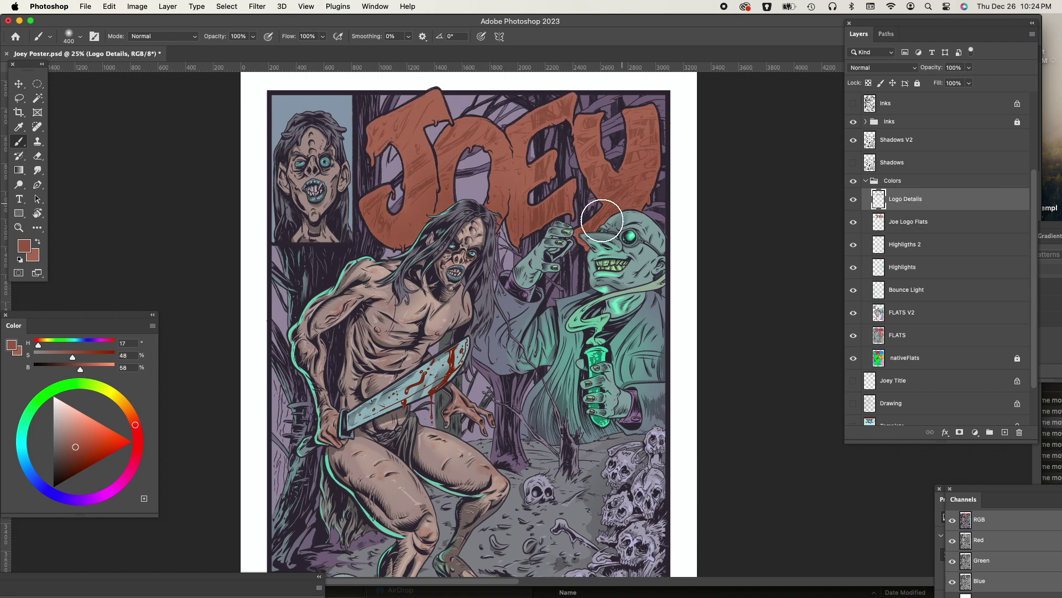
{"action": "left_click", "coordinate": [23, 246]}
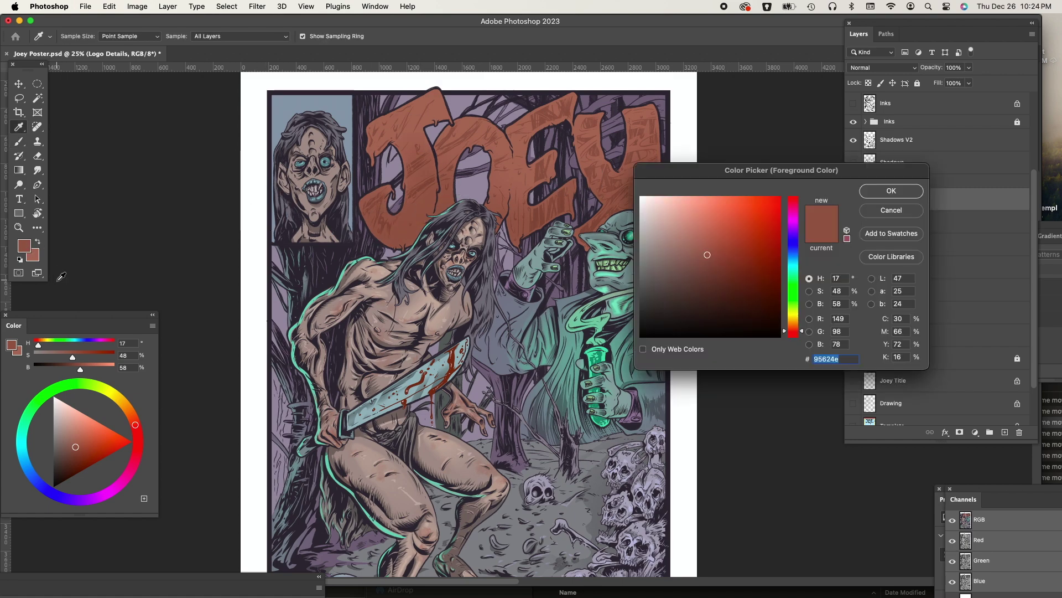
{"action": "left_click", "coordinate": [712, 265]}
{"action": "left_click", "coordinate": [891, 190]}
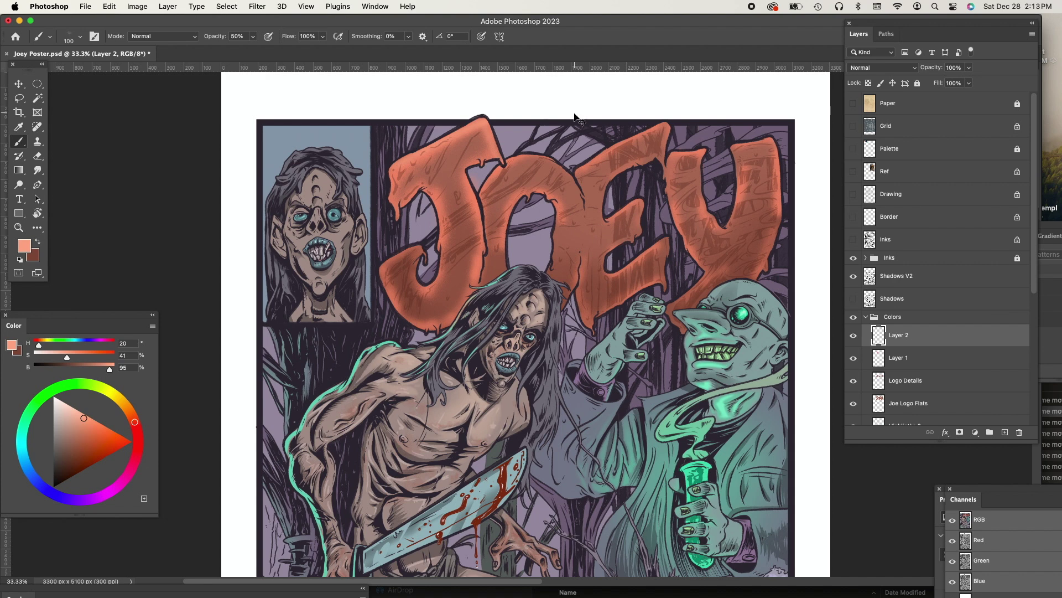
Step: Brush salmon highlights along the E and Y of the JOEY logo on Layer 2 at 100 px and 50% opacity, and save
{"action": "key", "text": "super+z"}
{"action": "mouse_move", "coordinate": [441, 198]}
{"action": "left_mouse_down"}
{"action": "mouse_move", "coordinate": [444, 247]}
{"action": "mouse_move", "coordinate": [382, 260]}
{"action": "mouse_move", "coordinate": [434, 329]}
{"action": "left_mouse_up"}
{"action": "key", "text": "super+z"}
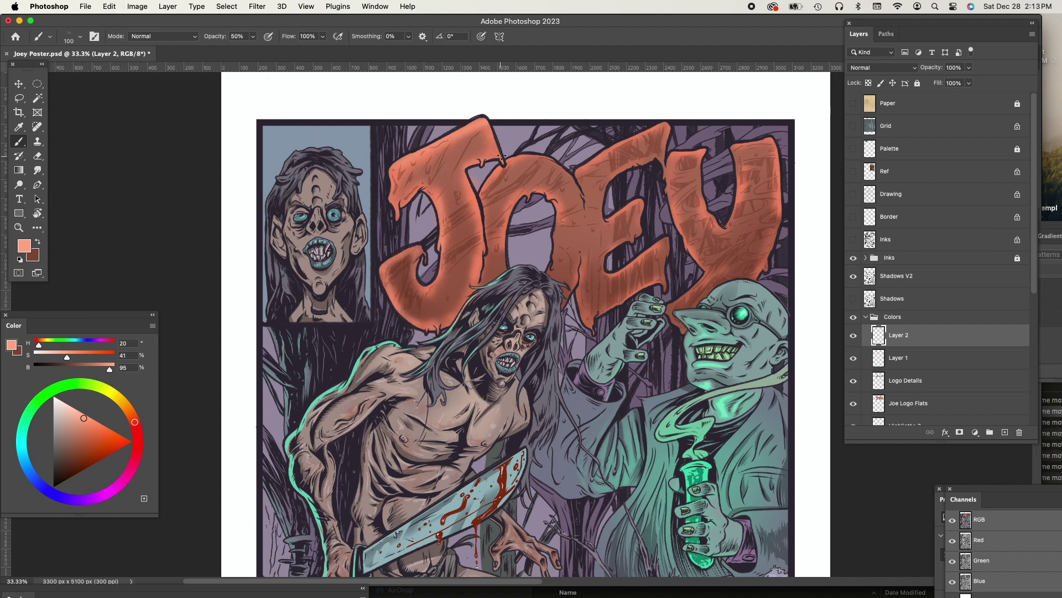
{"action": "mouse_move", "coordinate": [582, 259]}
{"action": "left_mouse_down"}
{"action": "mouse_move", "coordinate": [568, 302]}
{"action": "mouse_move", "coordinate": [581, 246]}
{"action": "left_mouse_up"}
{"action": "mouse_move", "coordinate": [580, 196]}
{"action": "left_mouse_down"}
{"action": "mouse_move", "coordinate": [544, 157]}
{"action": "mouse_move", "coordinate": [666, 125]}
{"action": "mouse_move", "coordinate": [681, 227]}
{"action": "left_mouse_up"}
{"action": "left_click_drag", "start_coordinate": [700, 154], "coordinate": [727, 231]}
{"action": "left_click_drag", "start_coordinate": [709, 273], "coordinate": [681, 331]}
{"action": "left_click_drag", "start_coordinate": [739, 149], "coordinate": [734, 229]}
{"action": "left_click_drag", "start_coordinate": [770, 141], "coordinate": [764, 240]}
{"action": "key", "text": "super+s"}
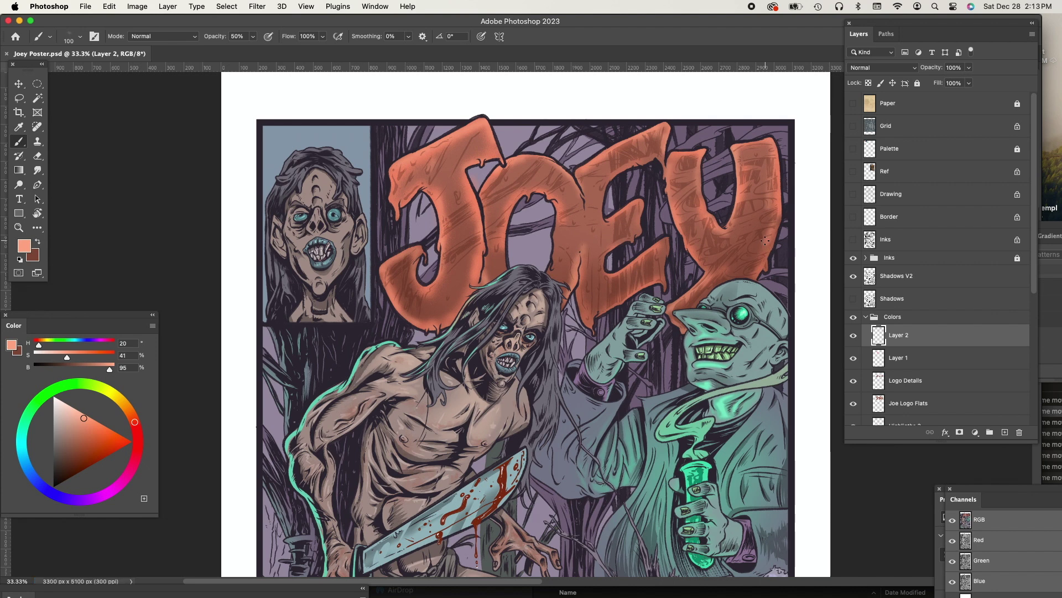
Step: Choose a round 25 px brush and add a new layer for the logo's drip highlights
{"action": "key", "text": "F5"}
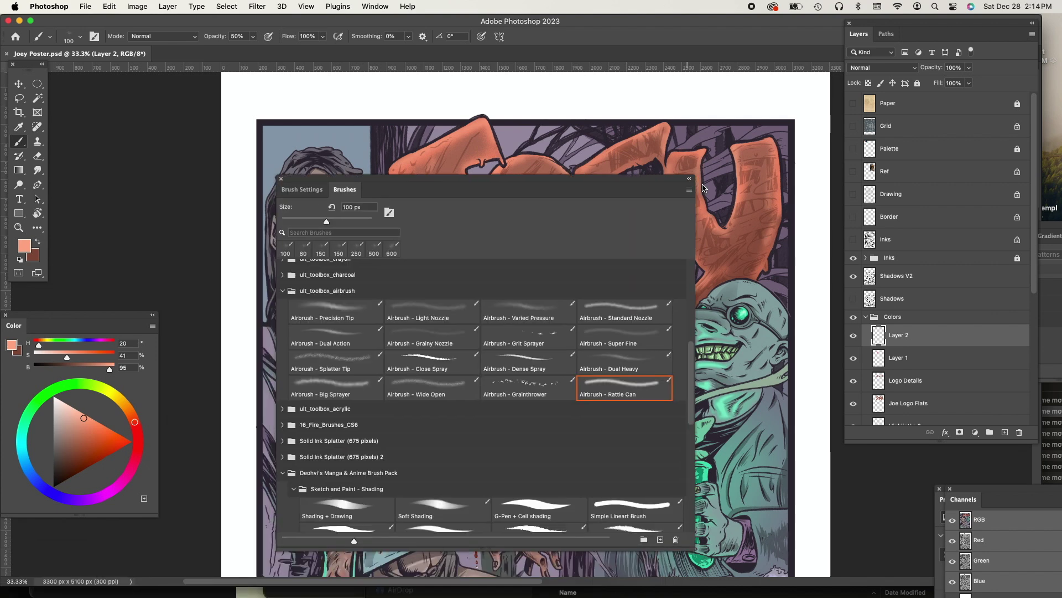
{"action": "scroll", "coordinate": [693, 356], "scroll_direction": "down", "scroll_amount": 5}
{"action": "left_click", "coordinate": [538, 390]}
{"action": "mouse_move", "coordinate": [555, 175]}
{"action": "left_mouse_down"}
{"action": "mouse_move", "coordinate": [425, 481]}
{"action": "mouse_move", "coordinate": [420, 540]}
{"action": "left_mouse_up"}
{"action": "key", "text": "Delete"}
{"action": "left_click", "coordinate": [1005, 432]}
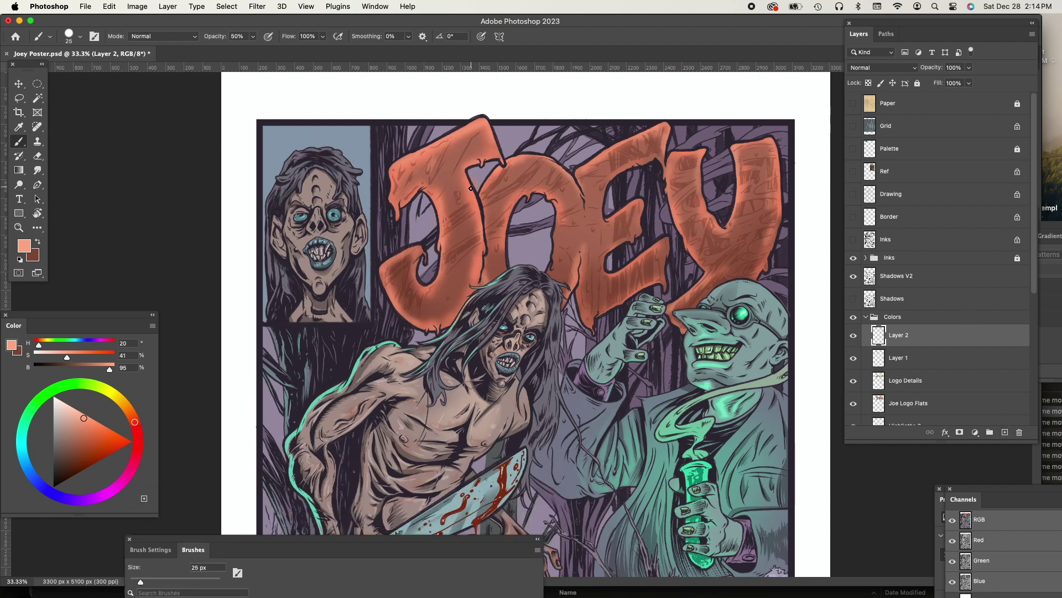
Step: Brush salmon highlights on the drips of the logo's J and O at 25 px and 50% opacity
{"action": "scroll", "coordinate": [471, 142], "scroll_direction": "up", "scroll_amount": 5}
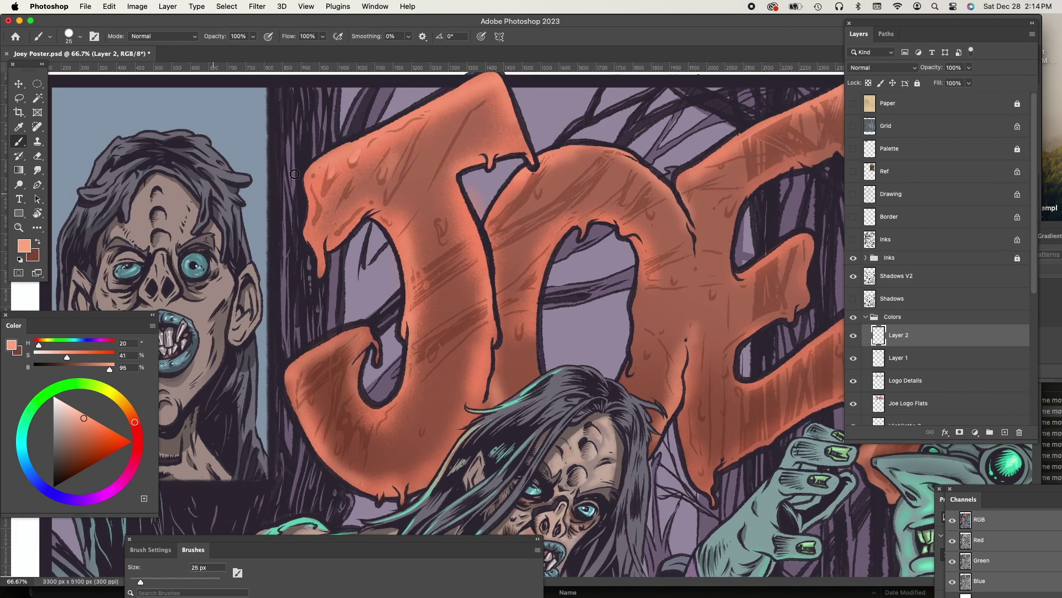
{"action": "key", "text": "5"}
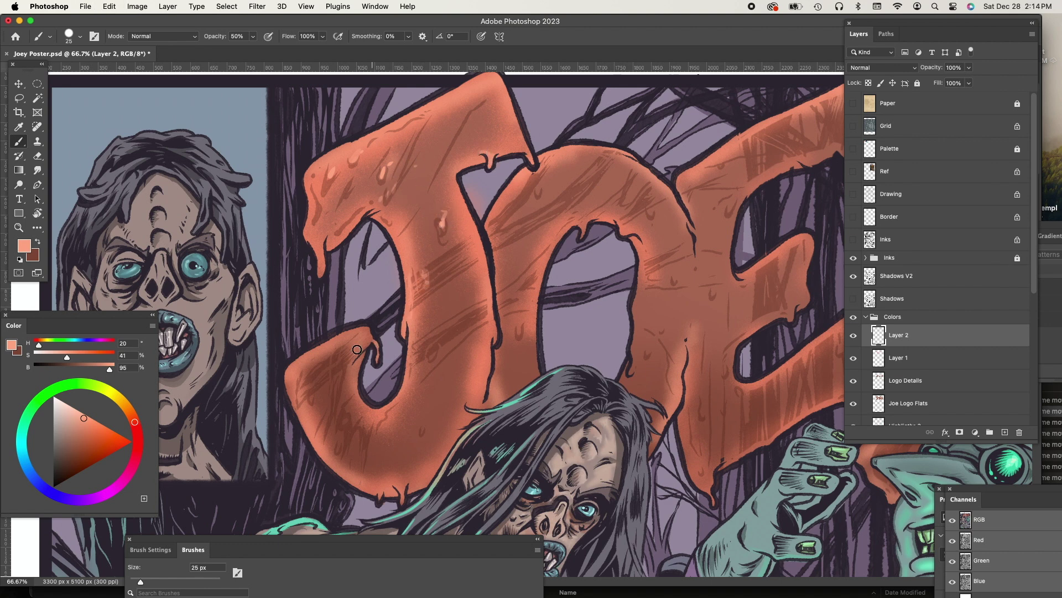
{"action": "scroll", "coordinate": [470, 294], "scroll_direction": "up", "scroll_amount": 3}
{"action": "scroll", "coordinate": [470, 293], "scroll_direction": "right", "scroll_amount": 4}
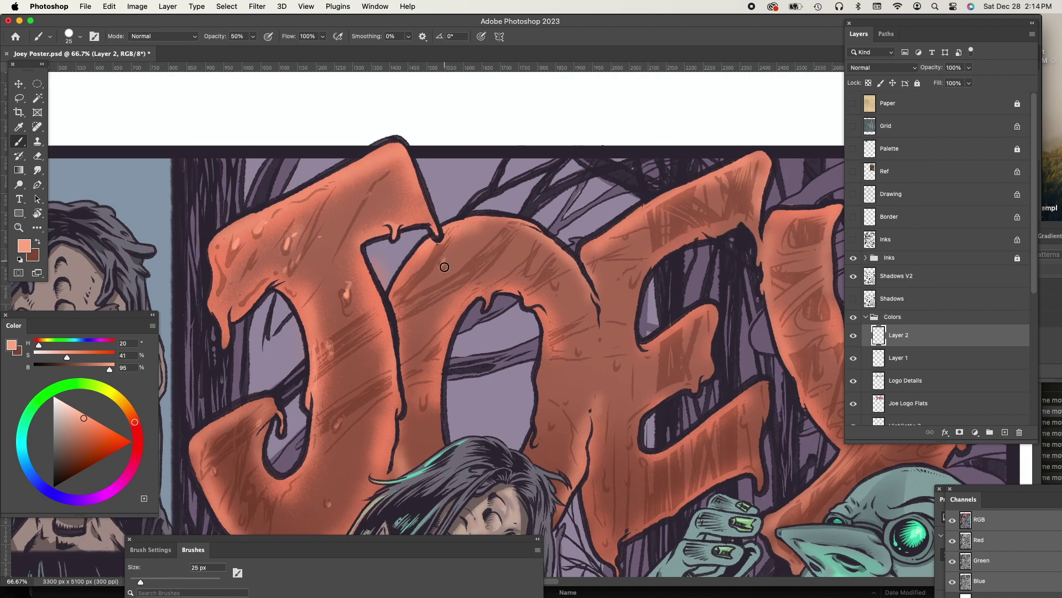
{"action": "scroll", "coordinate": [498, 332], "scroll_direction": "down", "scroll_amount": 5}
{"action": "scroll", "coordinate": [498, 332], "scroll_direction": "right", "scroll_amount": 3}
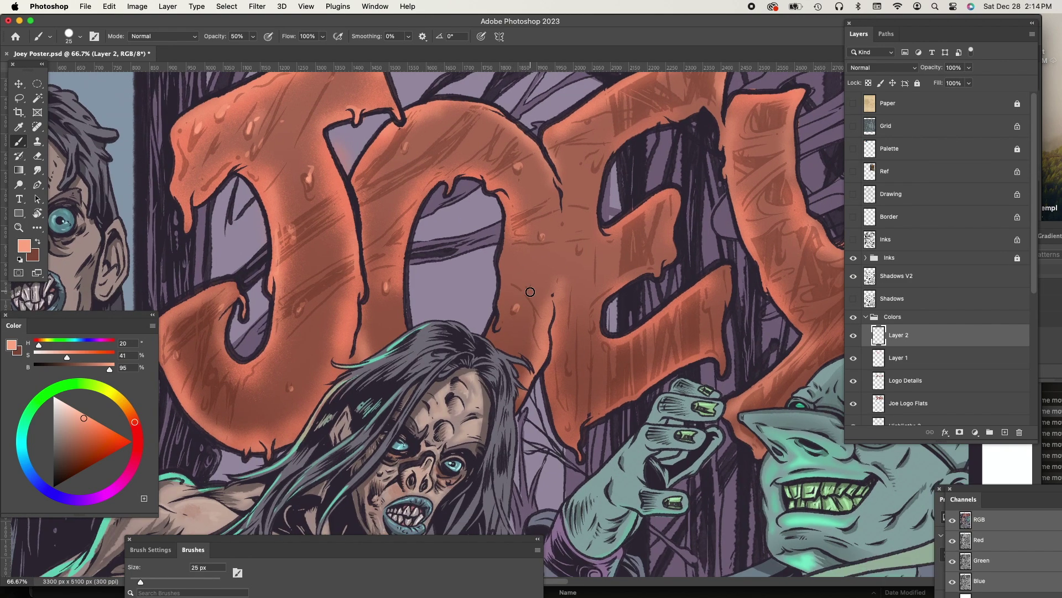
Step: Dab salmon highlights on the drips of the logo's E and undo the last two strokes
{"action": "scroll", "coordinate": [542, 308], "scroll_direction": "up", "scroll_amount": 2}
{"action": "left_click", "coordinate": [543, 306]}
{"action": "left_click", "coordinate": [558, 222]}
{"action": "left_click", "coordinate": [553, 384]}
{"action": "left_click_drag", "start_coordinate": [531, 413], "coordinate": [533, 416]}
{"action": "key", "text": "super+z"}
{"action": "key", "text": "super+z"}
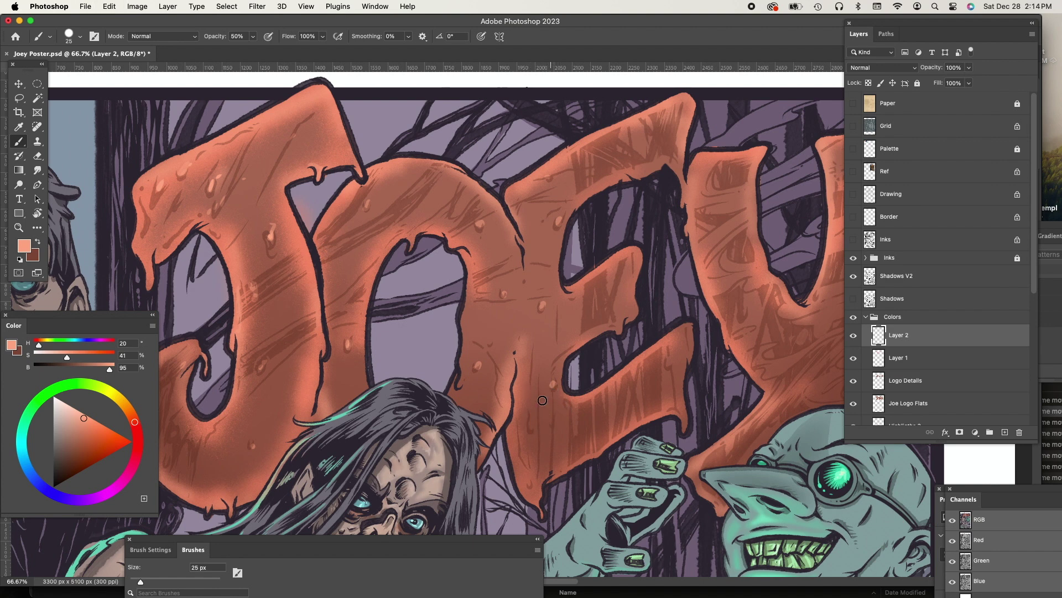
Step: Brush finer salmon highlights on the logo's remaining drips at 15 px and 40% opacity, save, and switch to the Eraser
{"action": "key", "text": "3"}
{"action": "key", "text": "1"}
{"action": "key", "text": "4"}
{"action": "key", "text": "bracketleft"}
{"action": "scroll", "coordinate": [662, 383], "scroll_direction": "right", "scroll_amount": 10}
{"action": "scroll", "coordinate": [662, 383], "scroll_direction": "up", "scroll_amount": 2}
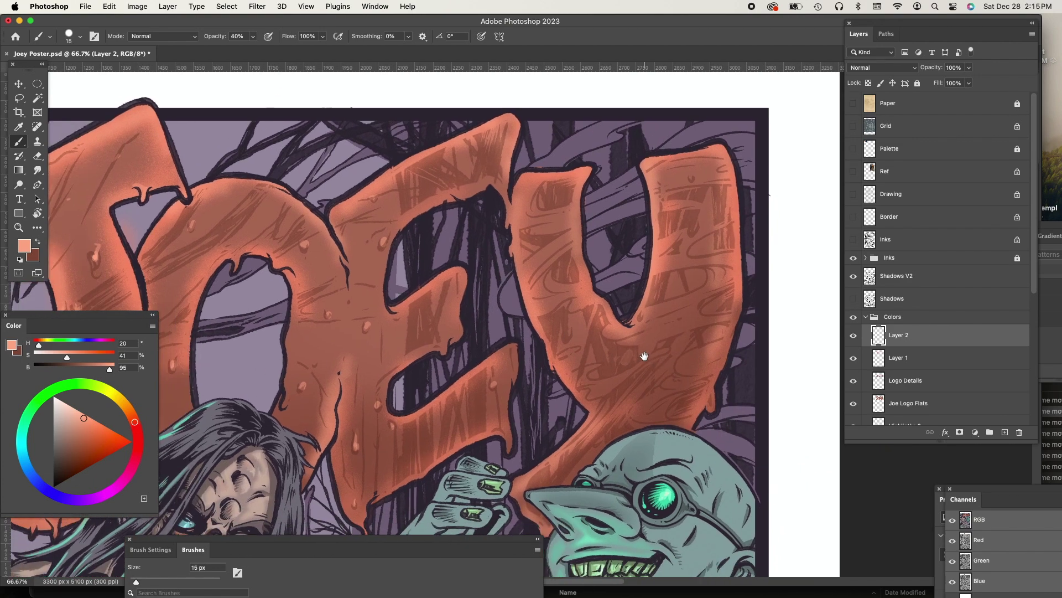
{"action": "scroll", "coordinate": [645, 357], "scroll_direction": "left", "scroll_amount": 3}
{"action": "scroll", "coordinate": [645, 357], "scroll_direction": "up", "scroll_amount": 1}
{"action": "key", "text": "super+s"}
{"action": "scroll", "coordinate": [676, 369], "scroll_direction": "left", "scroll_amount": 10}
{"action": "scroll", "coordinate": [676, 369], "scroll_direction": "up", "scroll_amount": 2}
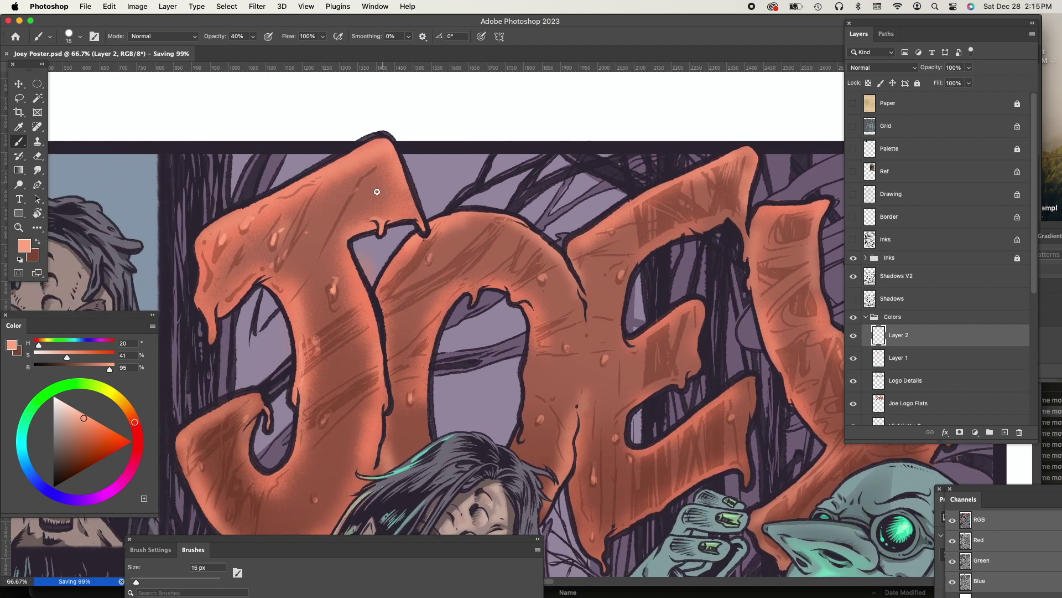
{"action": "key", "text": "e"}
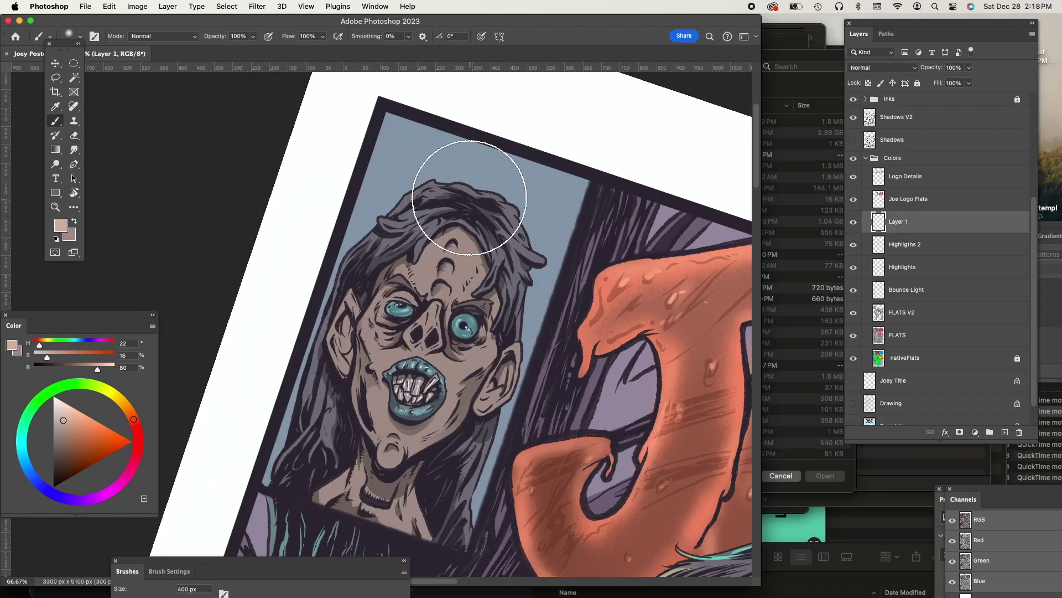
Step: Brush a soft pale skin highlight on the inset portrait's forehead on Layer 1 at 400 px, and clear the selection
{"action": "left_click_drag", "start_coordinate": [465, 230], "coordinate": [451, 265]}
{"action": "key", "text": "super+z"}
{"action": "left_click_drag", "start_coordinate": [462, 227], "coordinate": [465, 239]}
{"action": "key", "text": "super+d"}
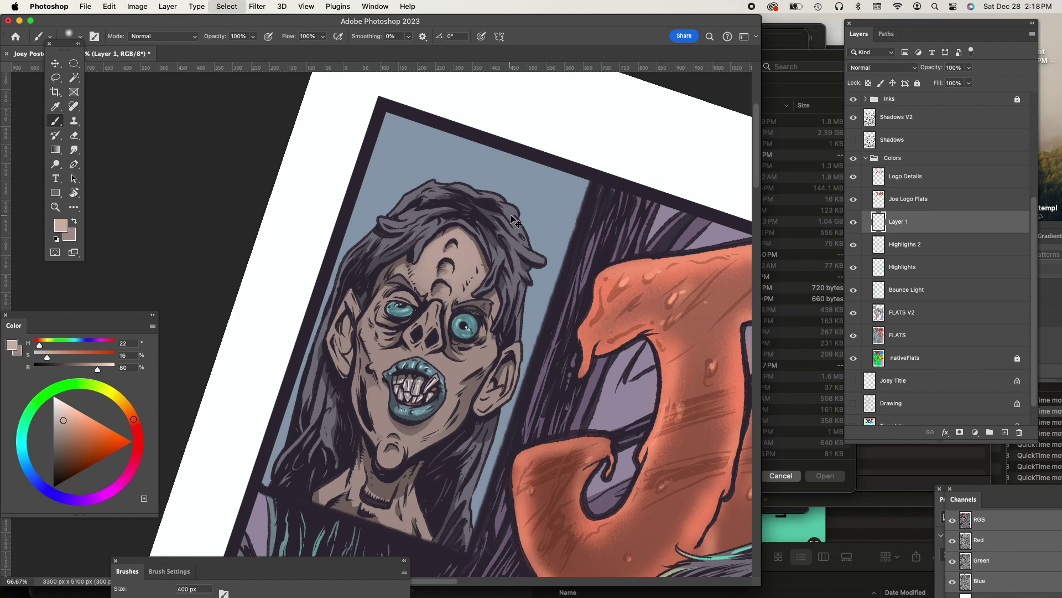
Step: Reduce the soft brush to 300 px and save the poster
{"action": "scroll", "coordinate": [443, 259], "scroll_direction": "up", "scroll_amount": 2}
{"action": "scroll", "coordinate": [442, 258], "scroll_direction": "right", "scroll_amount": 2}
{"action": "key", "text": "bracketleft"}
{"action": "key", "text": "bracketleft"}
{"action": "key", "text": "bracketleft"}
{"action": "key", "text": "bracketright"}
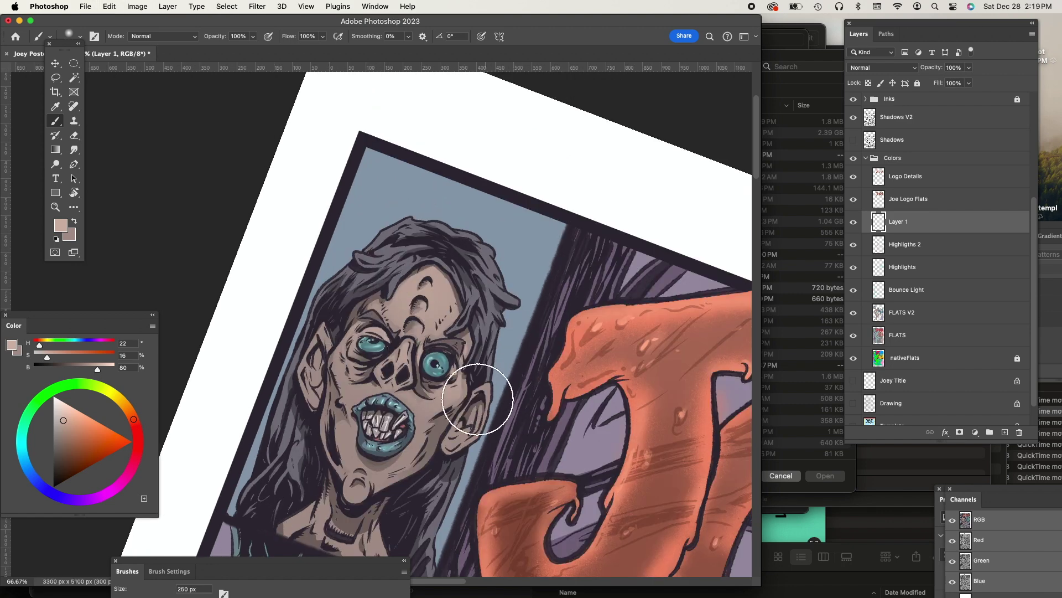
{"action": "key", "text": "super+s"}
{"action": "scroll", "coordinate": [539, 395], "scroll_direction": "down", "scroll_amount": 3}
{"action": "scroll", "coordinate": [539, 395], "scroll_direction": "left", "scroll_amount": 1}
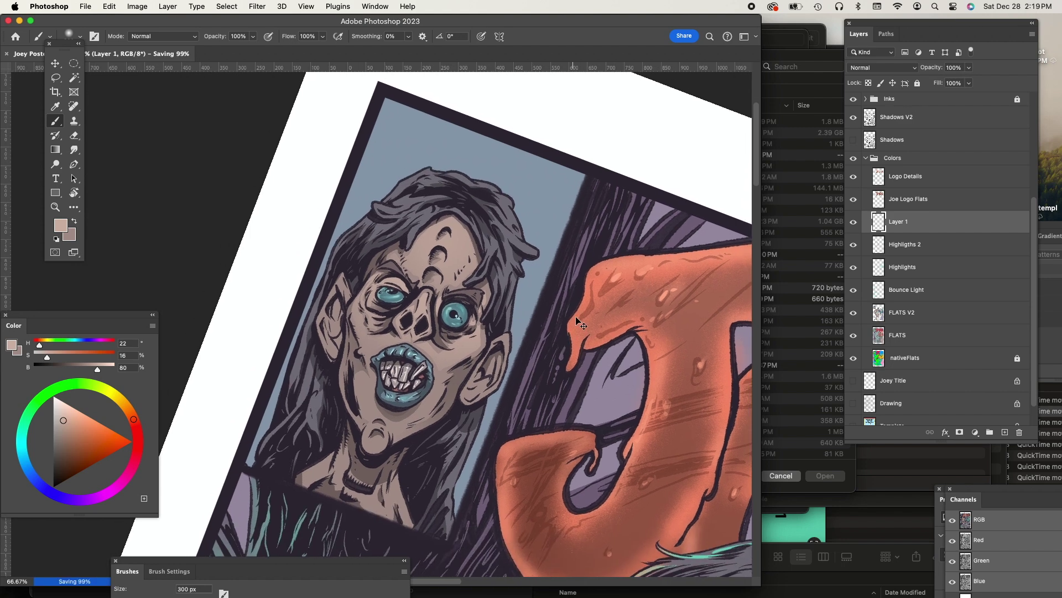
Step: Lasso highlight shapes on both ears of the inset portrait
{"action": "key", "text": "l"}
{"action": "mouse_move", "coordinate": [319, 334]}
{"action": "left_mouse_down"}
{"action": "mouse_move", "coordinate": [343, 274]}
{"action": "mouse_move", "coordinate": [349, 295]}
{"action": "mouse_move", "coordinate": [337, 286]}
{"action": "mouse_move", "coordinate": [323, 317]}
{"action": "left_mouse_up"}
{"action": "mouse_move", "coordinate": [470, 378]}
{"action": "left_mouse_down"}
{"action": "mouse_move", "coordinate": [497, 340]}
{"action": "mouse_move", "coordinate": [510, 352]}
{"action": "mouse_move", "coordinate": [498, 383]}
{"action": "mouse_move", "coordinate": [506, 349]}
{"action": "mouse_move", "coordinate": [494, 347]}
{"action": "mouse_move", "coordinate": [490, 377]}
{"action": "left_mouse_up"}
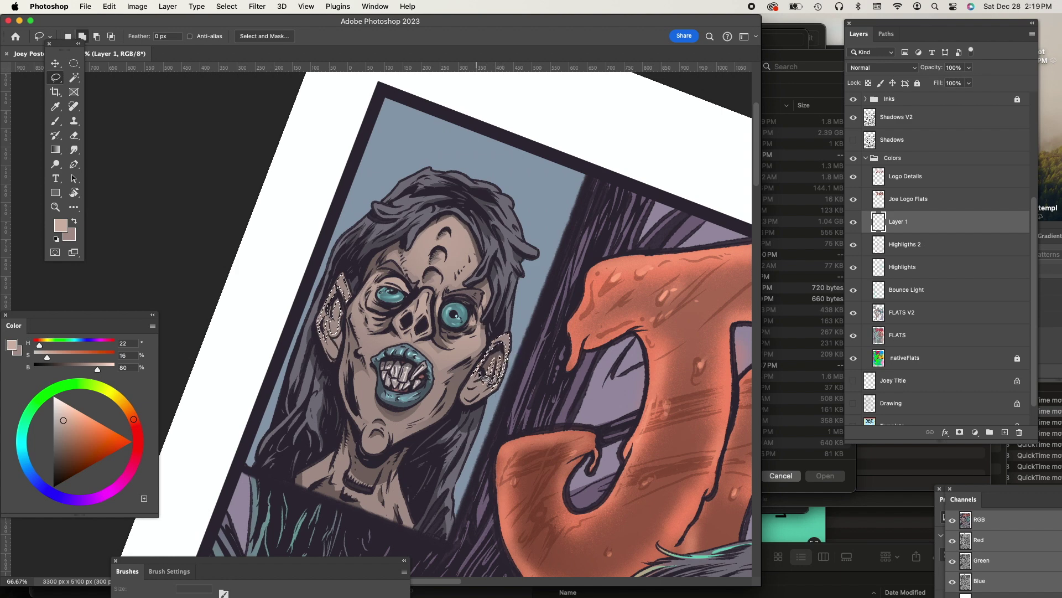
Step: Brush pale skin highlights on the inset portrait's ears and forehead, undo the last stroke, and adjust the brush size
{"action": "key", "text": "super+h"}
{"action": "key", "text": "b"}
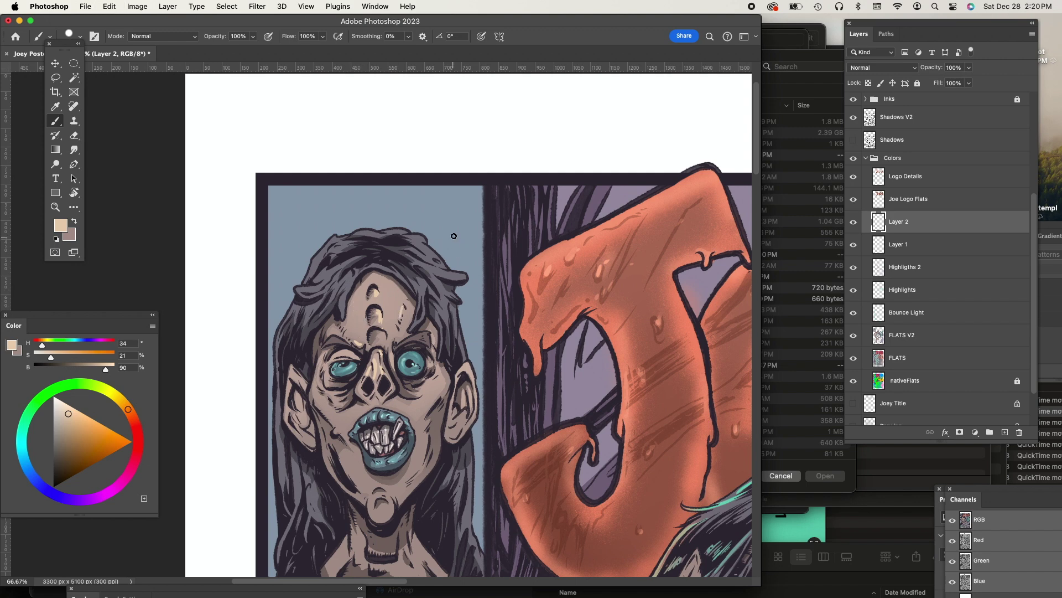
{"action": "left_click_drag", "start_coordinate": [431, 305], "coordinate": [439, 289]}
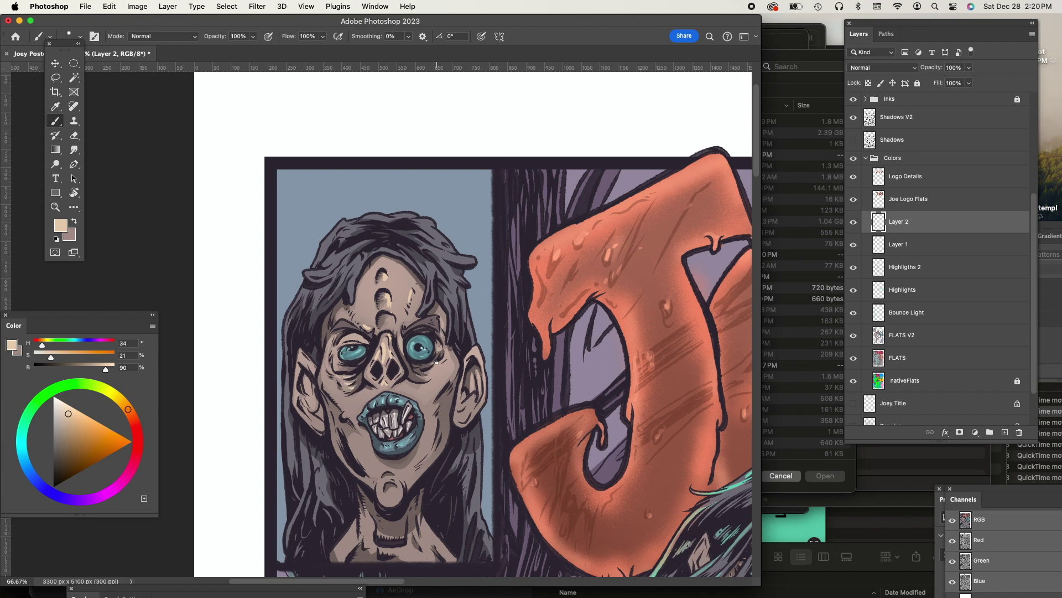
{"action": "key", "text": "super+z"}
{"action": "key", "text": "["}
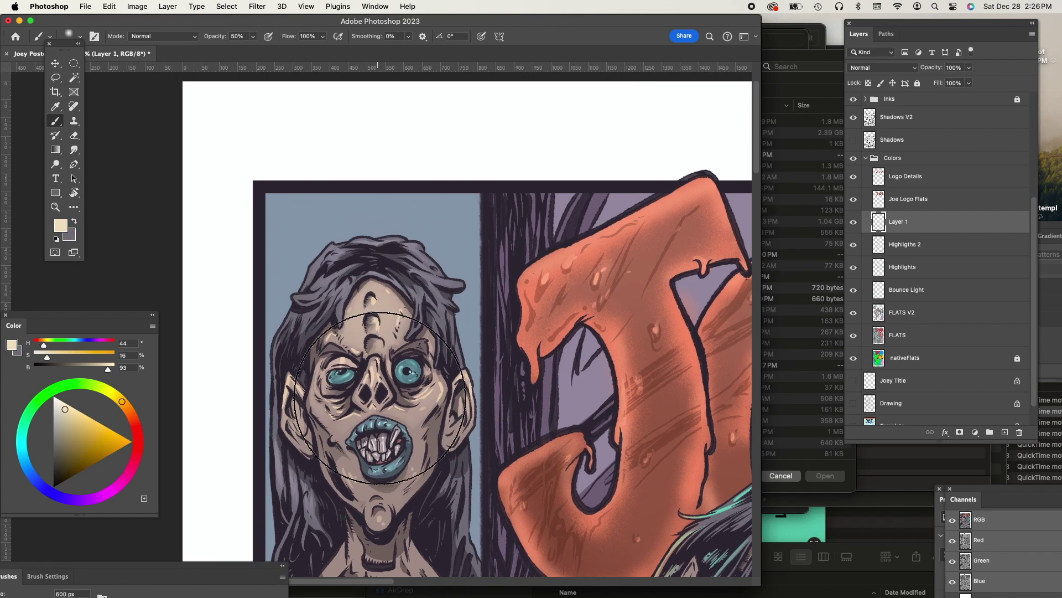
{"action": "key", "text": "bracketright"}
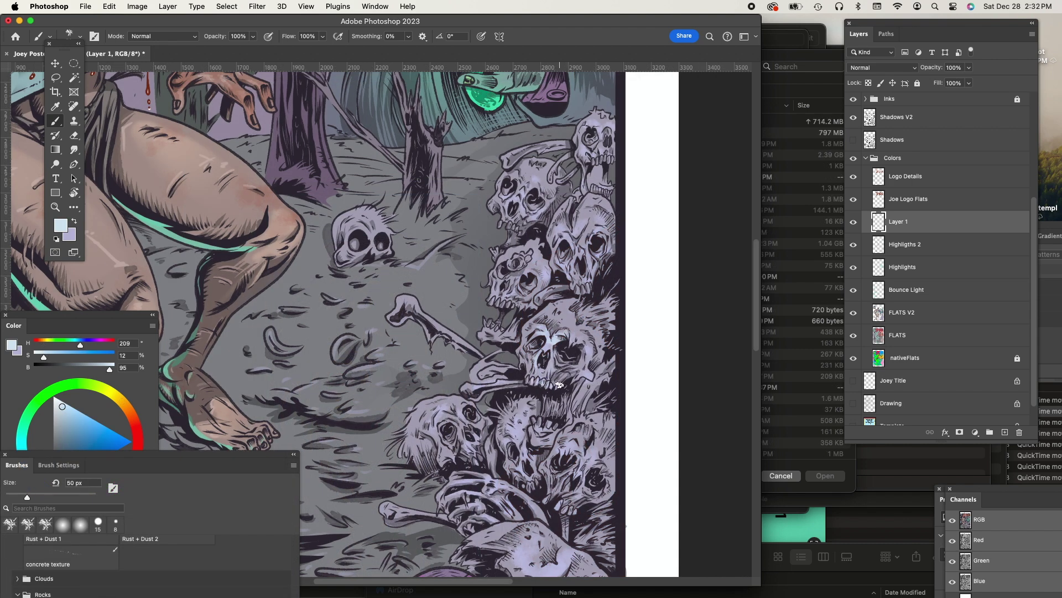
Step: Brush pale blue highlights on the piled skulls along the poster's edge on Layer 1 with the textured brush at 45 px
{"action": "key", "text": "bracketleft"}
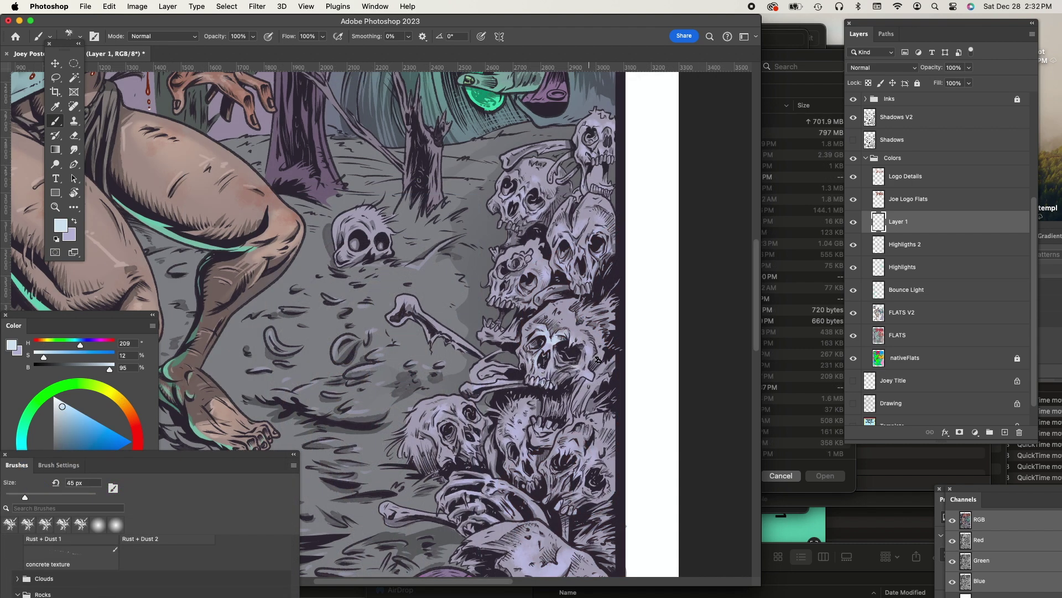
{"action": "mouse_move", "coordinate": [522, 427]}
{"action": "left_mouse_down"}
{"action": "mouse_move", "coordinate": [518, 449]}
{"action": "mouse_move", "coordinate": [519, 421]}
{"action": "left_mouse_up"}
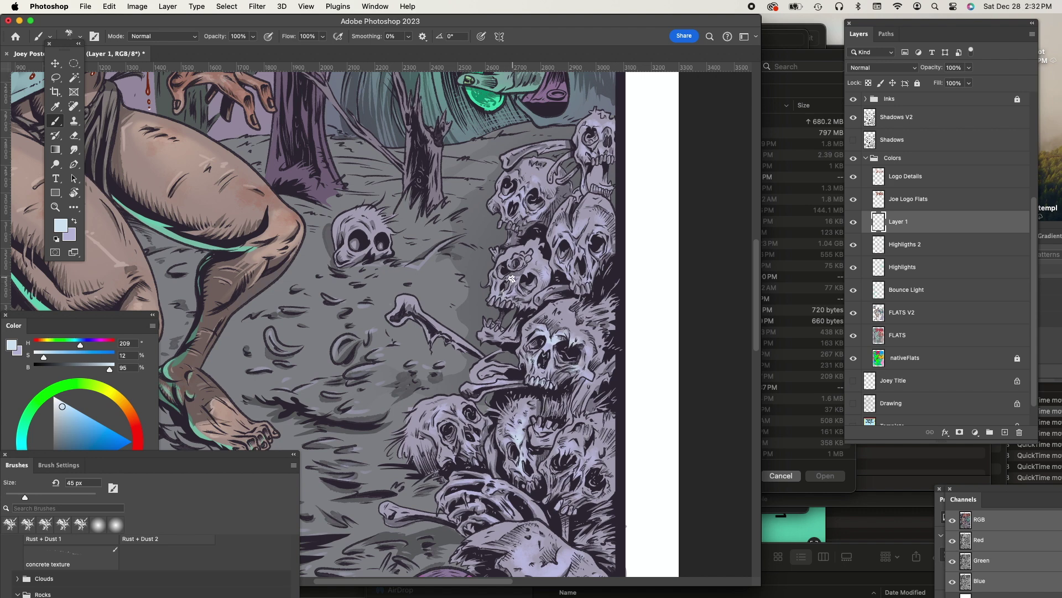
{"action": "scroll", "coordinate": [556, 291], "scroll_direction": "up", "scroll_amount": 3}
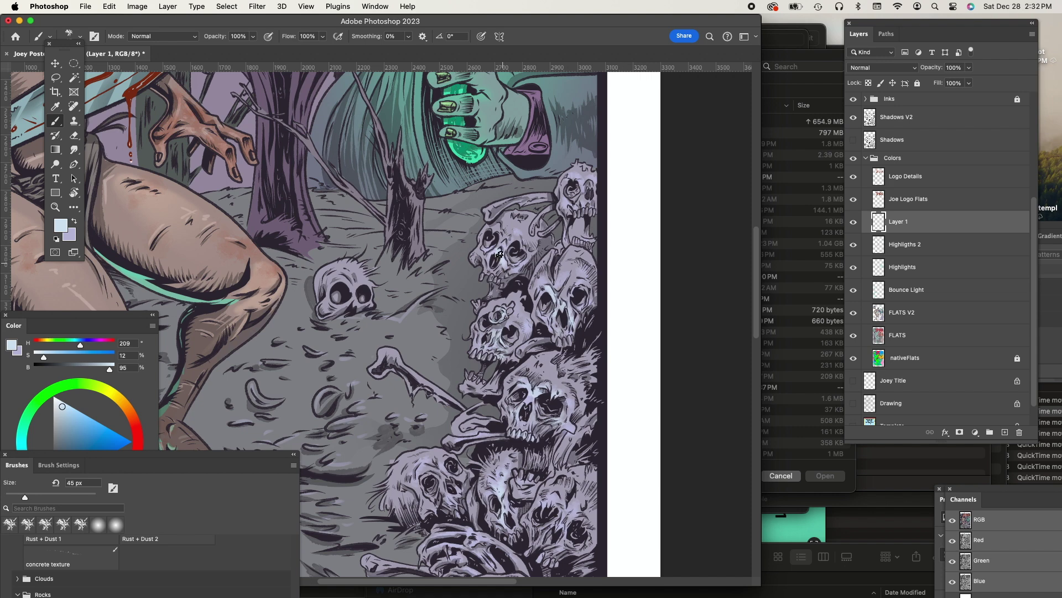
{"action": "left_click_drag", "start_coordinate": [591, 275], "coordinate": [619, 64]}
Step: Brush pale blue highlights on the large foreground skulls beside the mushrooms, varying the brush between 35 and 50 px
{"action": "key", "text": "bracketright"}
{"action": "key", "text": "bracketright"}
{"action": "key", "text": "bracketright"}
{"action": "key", "text": "bracketleft"}
{"action": "key", "text": "bracketleft"}
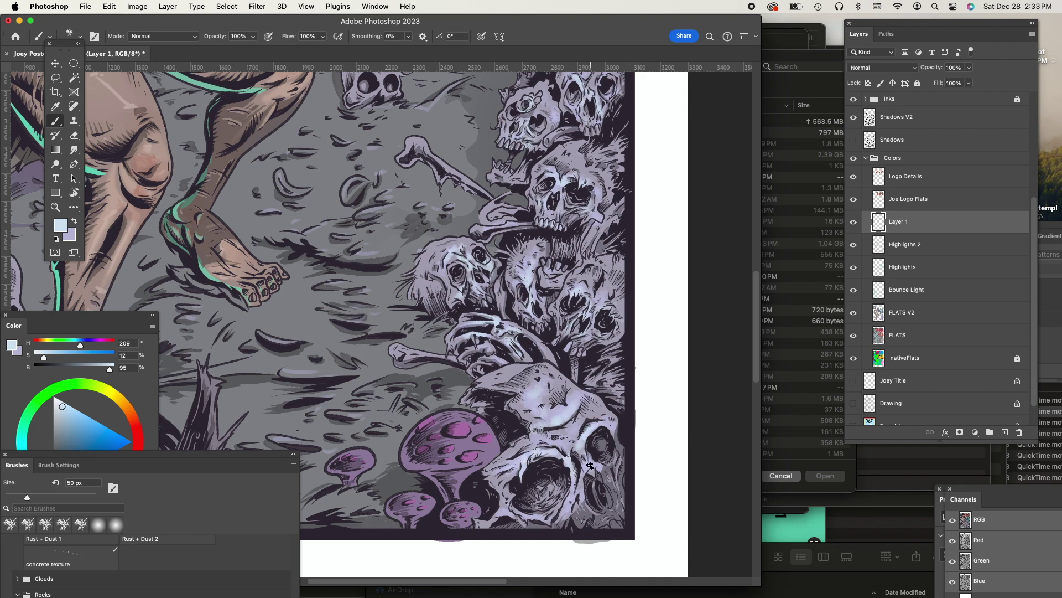
{"action": "key", "text": "bracketleft"}
{"action": "key", "text": "bracketleft"}
{"action": "key", "text": "bracketleft"}
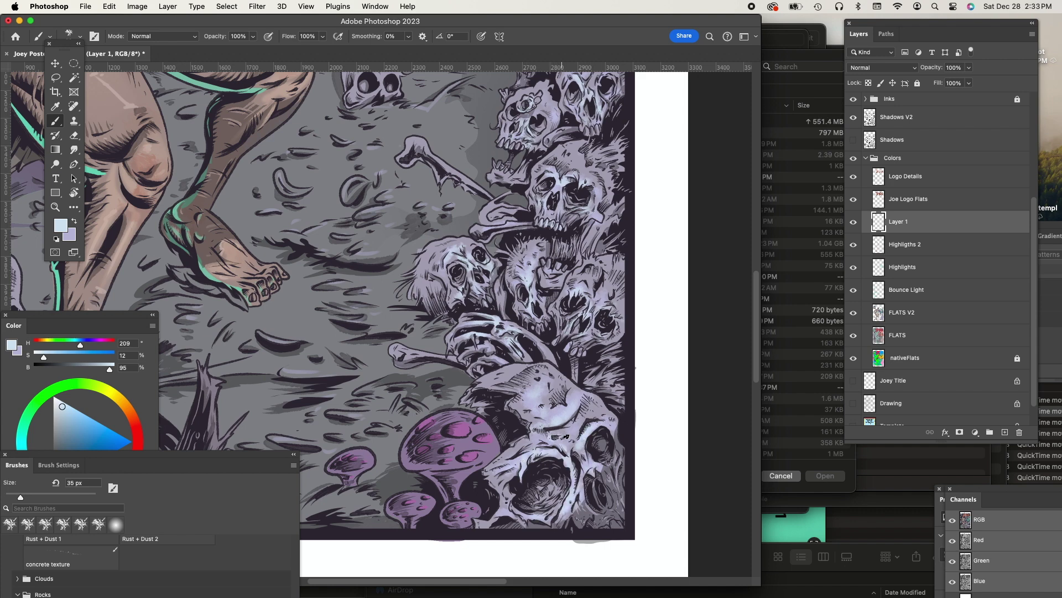
{"action": "key", "text": "bracketright"}
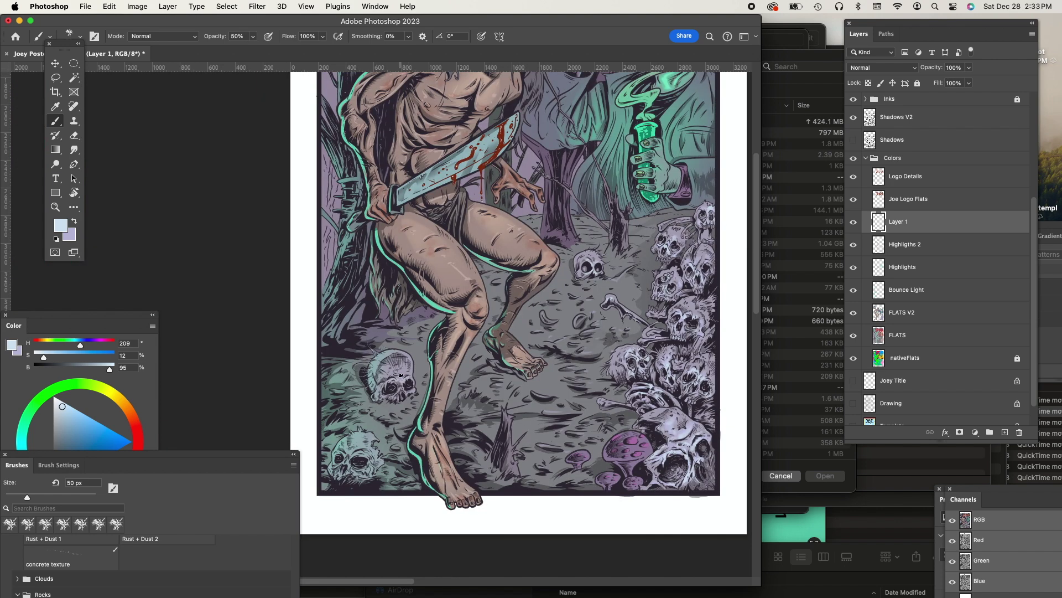
Step: Brush pale blue highlights at 50% opacity on the skull beside the figure's foreground leg, and save the poster
{"action": "left_click_drag", "start_coordinate": [401, 375], "coordinate": [402, 387]}
{"action": "left_click_drag", "start_coordinate": [377, 358], "coordinate": [373, 386]}
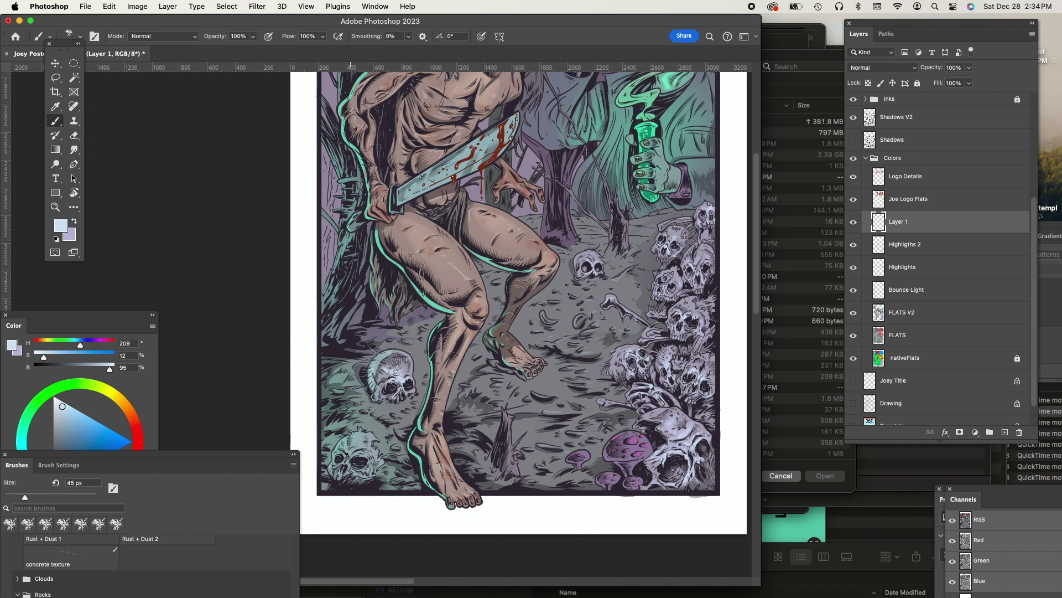
{"action": "key", "text": "super+s"}
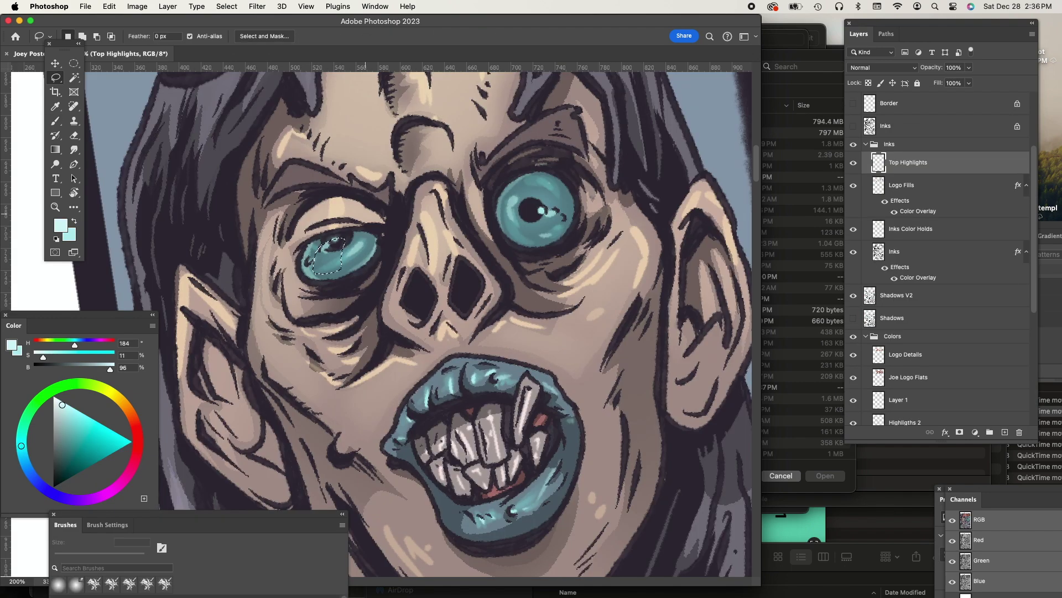
Step: Brush a soft pale cyan shine into the lassoed part of the portrait's half-closed eye on Top Highlights, and save
{"action": "key", "text": "b"}
{"action": "left_click_drag", "start_coordinate": [322, 239], "coordinate": [342, 236]}
{"action": "key", "text": "super+z"}
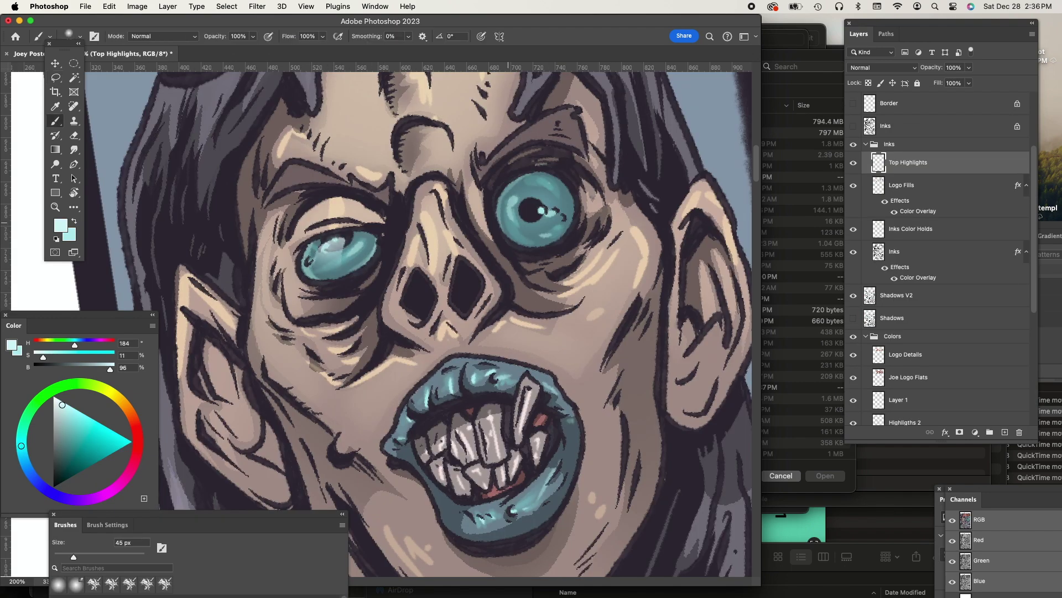
{"action": "mouse_move", "coordinate": [576, 211]}
{"action": "left_mouse_down"}
{"action": "mouse_move", "coordinate": [521, 236]}
{"action": "mouse_move", "coordinate": [533, 374]}
{"action": "left_mouse_up"}
{"action": "key", "text": "super+s"}
Step: Lasso a highlight shape beside the pupil of the portrait's wide-open eye and switch to the Brush
{"action": "key", "text": "r"}
{"action": "key", "text": "l"}
{"action": "left_click_drag", "start_coordinate": [517, 266], "coordinate": [522, 204]}
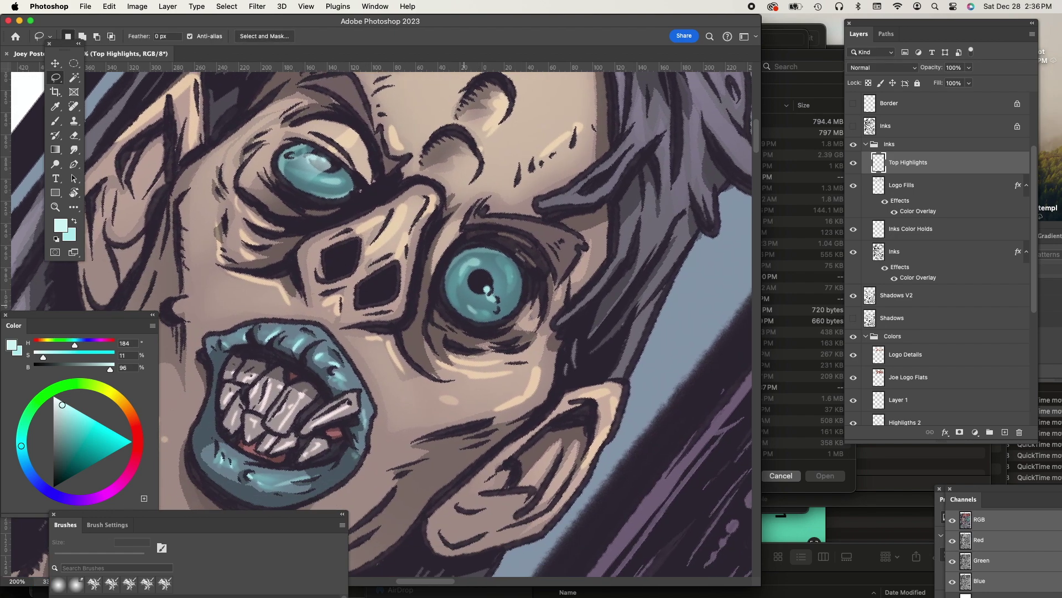
{"action": "mouse_move", "coordinate": [496, 301]}
{"action": "left_mouse_down"}
{"action": "mouse_move", "coordinate": [480, 258]}
{"action": "mouse_move", "coordinate": [487, 299]}
{"action": "left_mouse_up"}
{"action": "key", "text": "b"}
Step: In Joey Cover.ai in Illustrator, enlarge the ISSUE #1 text to 34 pt and move it onto the inset portrait
{"action": "key", "text": "super+shift+period"}
{"action": "key", "text": "super+shift+period"}
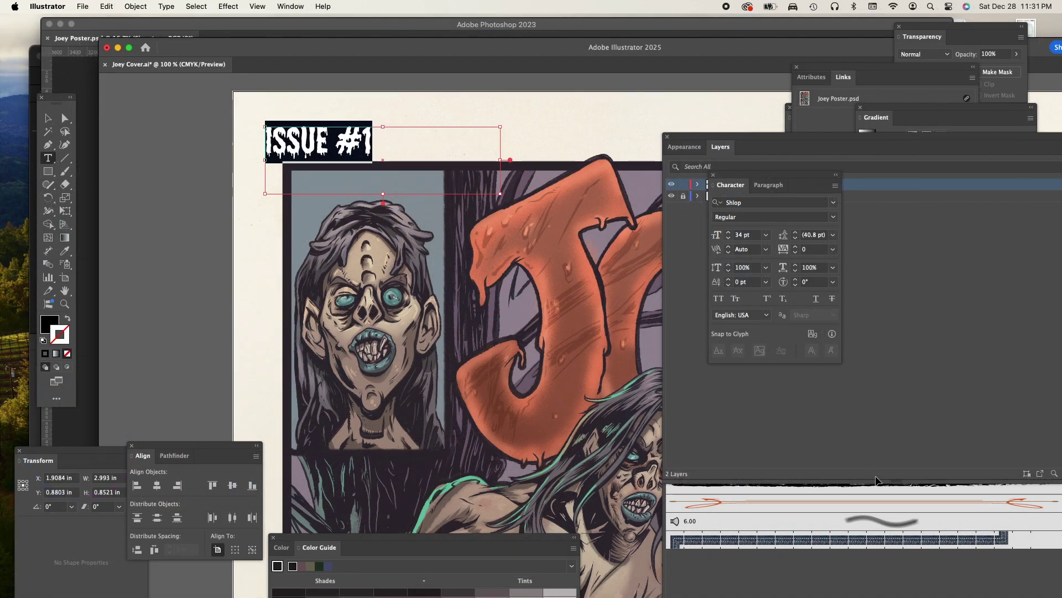
{"action": "key", "text": "Escape"}
{"action": "left_click_drag", "start_coordinate": [342, 145], "coordinate": [428, 198]}
Step: Fit the ISSUE #1 text frame to the portrait panel's width, shorten its height to the lettering, and save
{"action": "left_click_drag", "start_coordinate": [525, 216], "coordinate": [447, 215]}
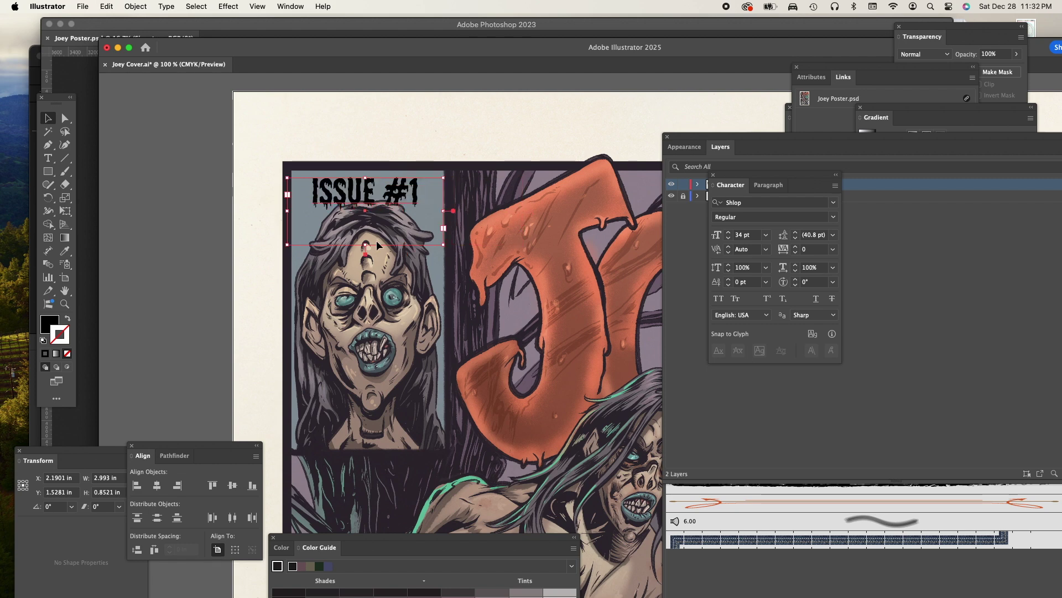
{"action": "left_click_drag", "start_coordinate": [365, 245], "coordinate": [365, 184]}
{"action": "left_click", "coordinate": [216, 263]}
{"action": "key", "text": "super+s"}
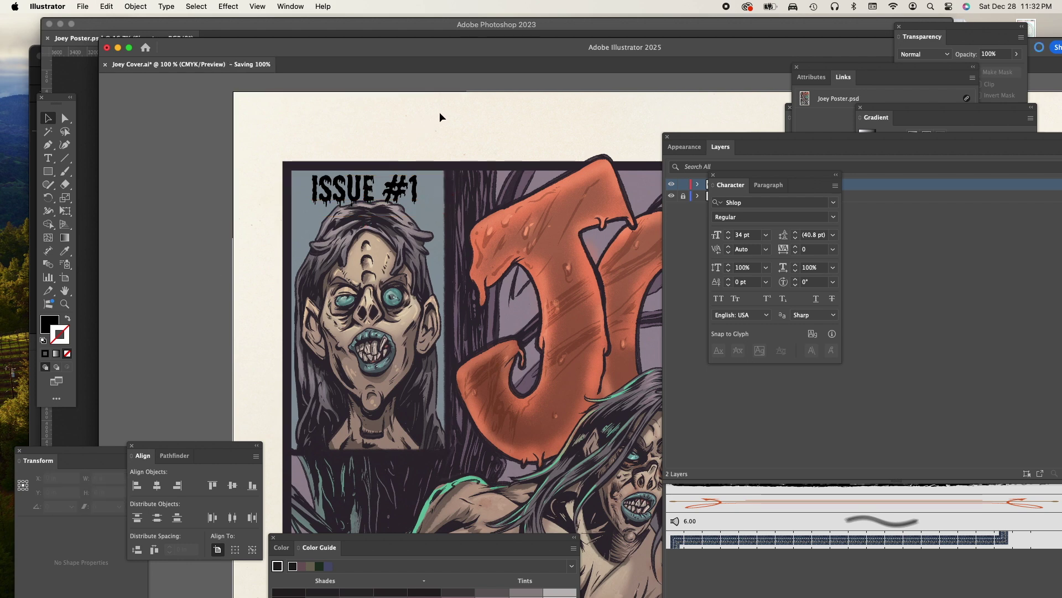
Step: Duplicate the ISSUE #1 text down to the lower edge of the inset portrait
{"action": "scroll", "coordinate": [508, 180], "scroll_direction": "down", "scroll_amount": 2}
{"action": "scroll", "coordinate": [507, 180], "scroll_direction": "right", "scroll_amount": 1}
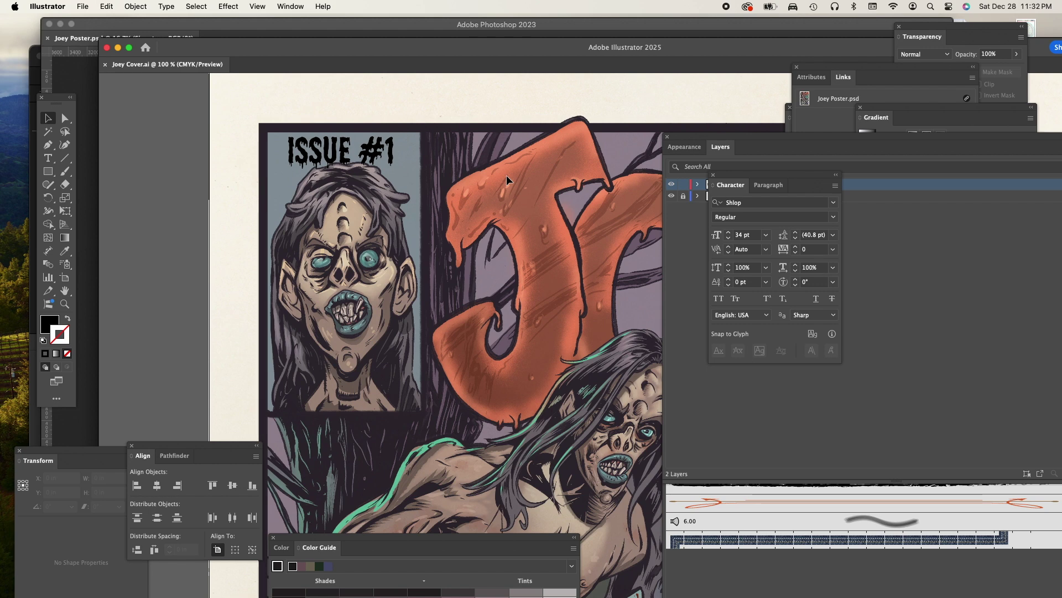
{"action": "scroll", "coordinate": [507, 180], "scroll_direction": "down", "scroll_amount": 2}
{"action": "scroll", "coordinate": [506, 179], "scroll_direction": "left", "scroll_amount": 3}
{"action": "left_click_drag", "start_coordinate": [410, 109], "coordinate": [410, 350]}
Step: Replace the duplicated text with $6.66, deselect it, and save the cover file
{"action": "left_click", "coordinate": [49, 158]}
{"action": "triple_click", "coordinate": [409, 334]}
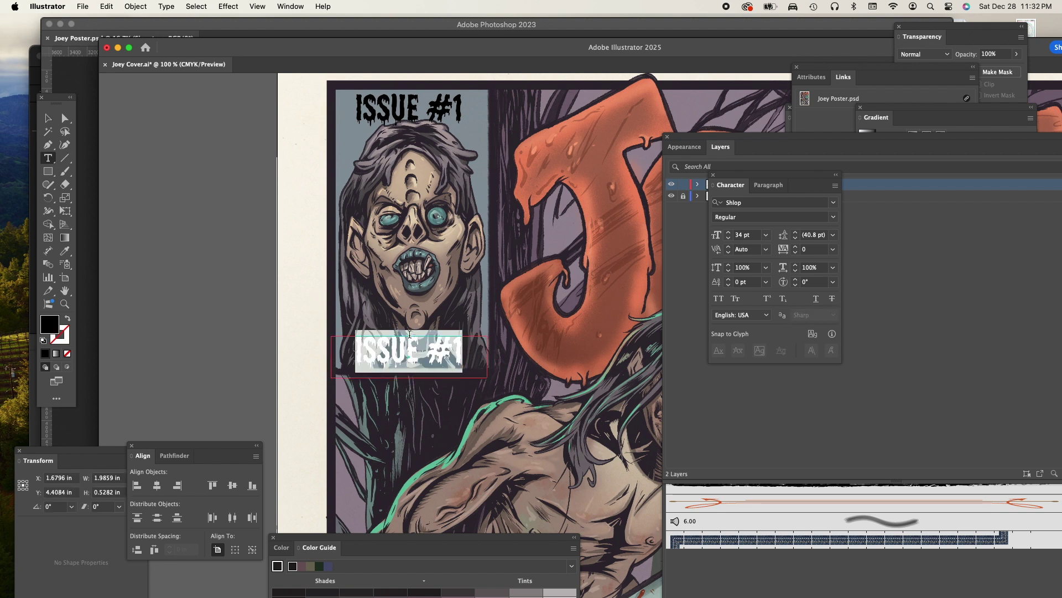
{"action": "type", "text": "6.66"}
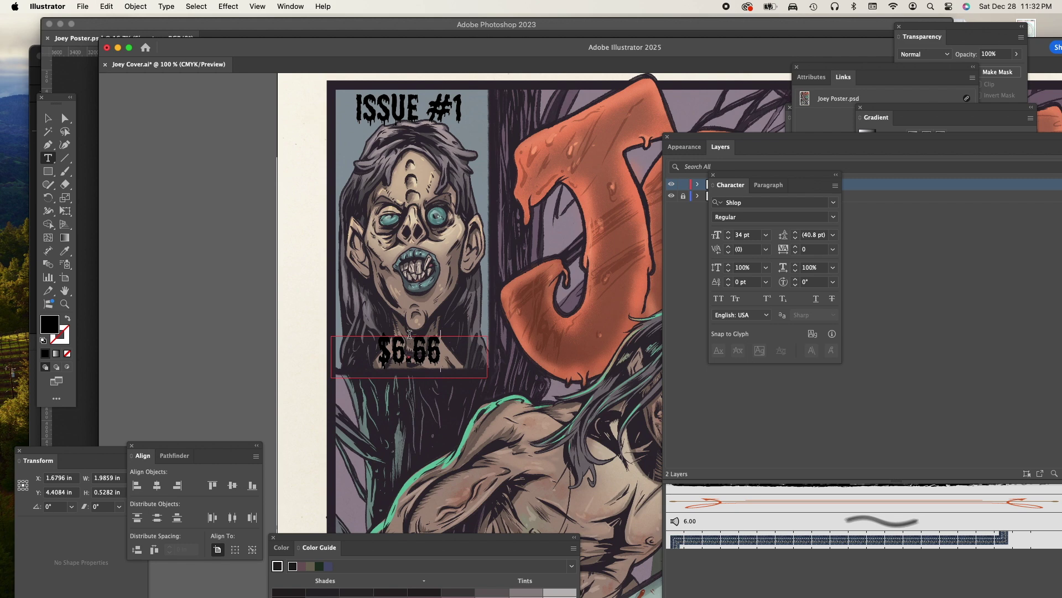
{"action": "key", "text": "Escape"}
{"action": "left_click", "coordinate": [135, 140]}
{"action": "key", "text": "super+s"}
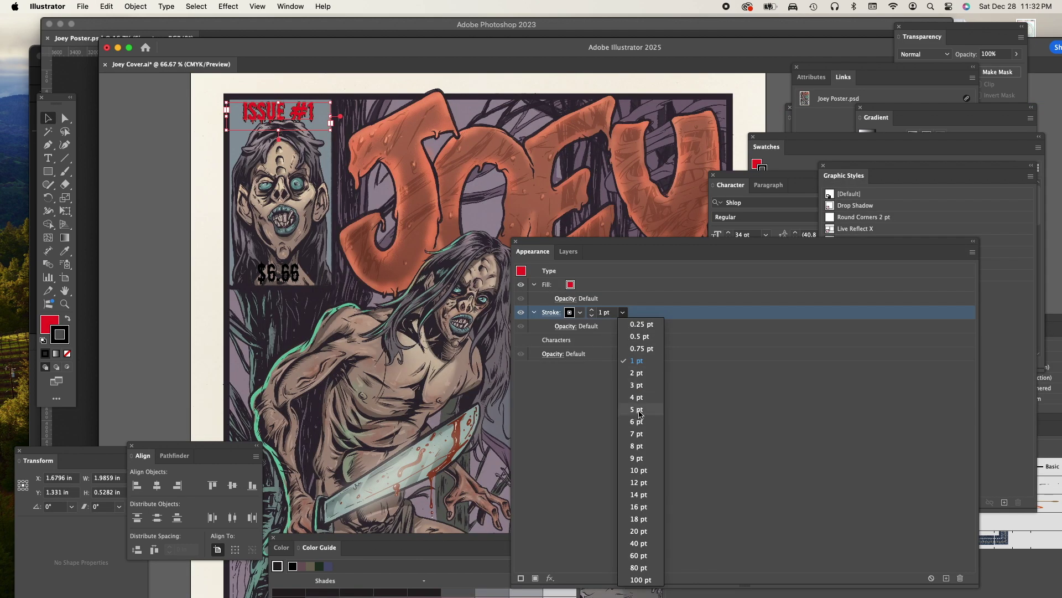
Step: Give the ISSUE #1 text a 5 pt stroke and the C=21 M=78 Y=89 K=10 swatch as fill, and deselect it
{"action": "left_click", "coordinate": [637, 410]}
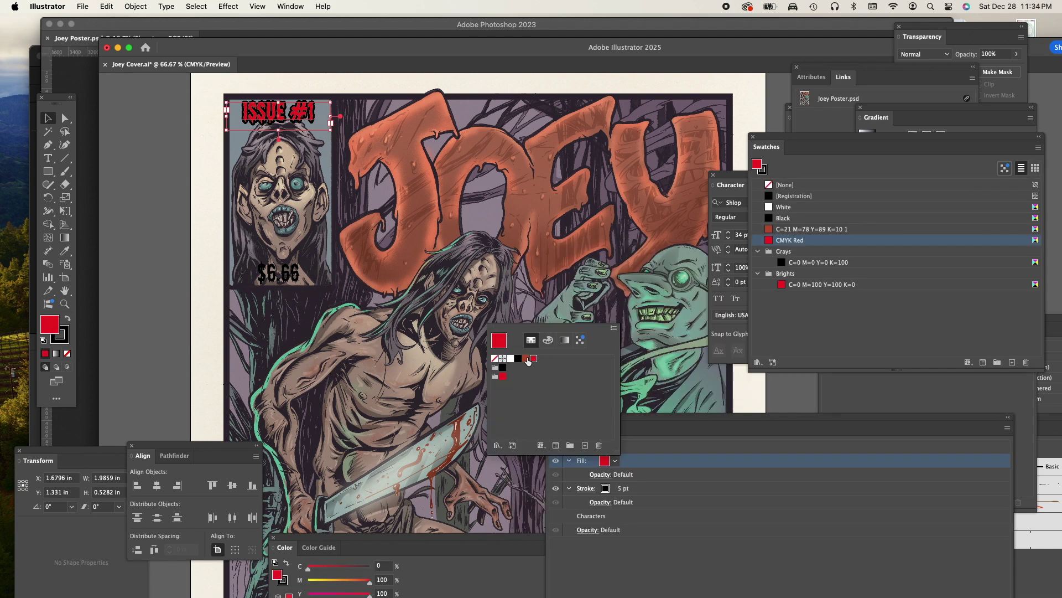
{"action": "left_click", "coordinate": [526, 358]}
{"action": "left_click", "coordinate": [159, 320]}
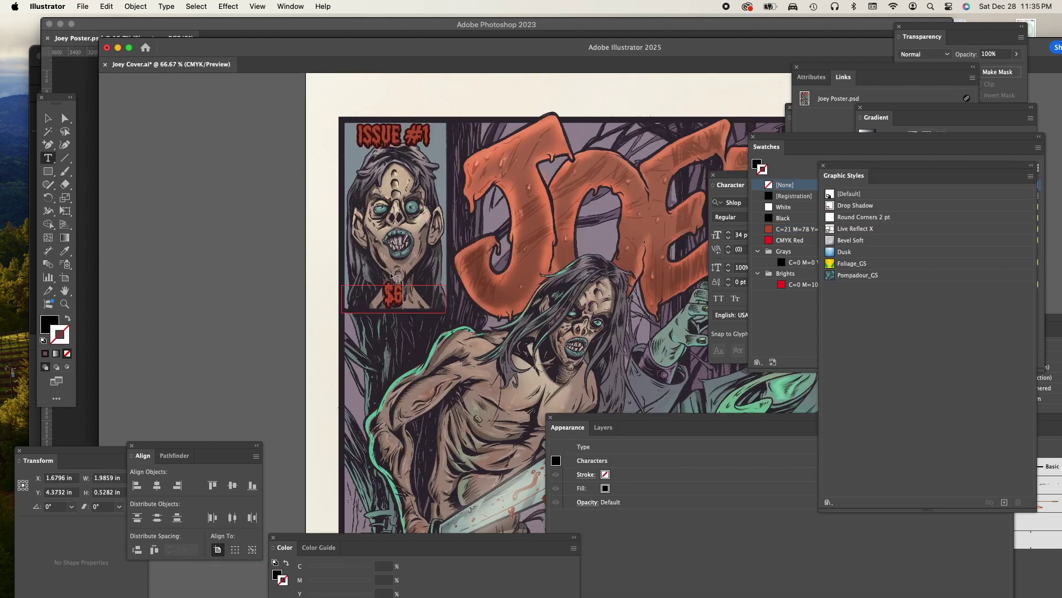
Step: Add .66 after $6 in the price text and reduce those added characters to 26 pt
{"action": "type", "text": ".66"}
{"action": "left_click_drag", "start_coordinate": [416, 295], "coordinate": [378, 296]}
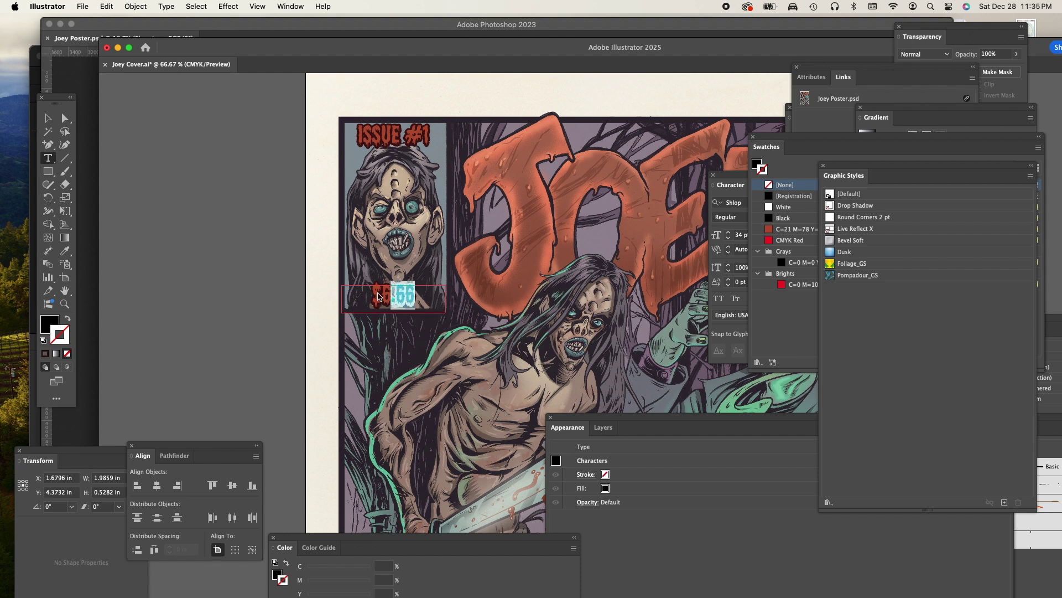
{"action": "key", "text": "super+shift+comma"}
{"action": "key", "text": "super+shift+comma"}
{"action": "key", "text": "super+shift+comma"}
{"action": "key", "text": "super+shift+comma"}
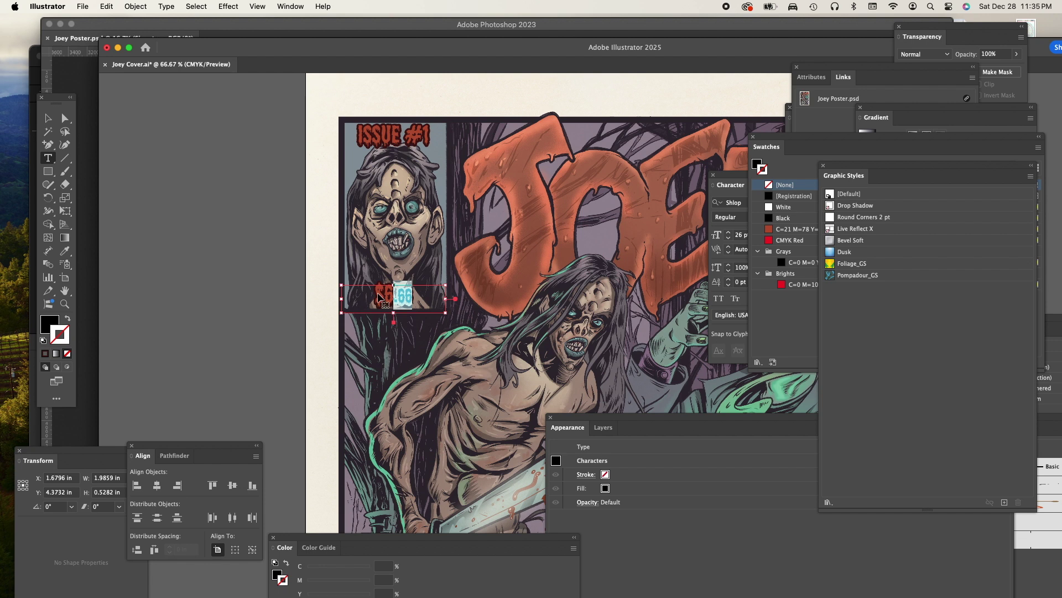
Step: Raise the price's .66 characters with a 5 pt baseline shift, and deselect the text
{"action": "key", "text": "super+t"}
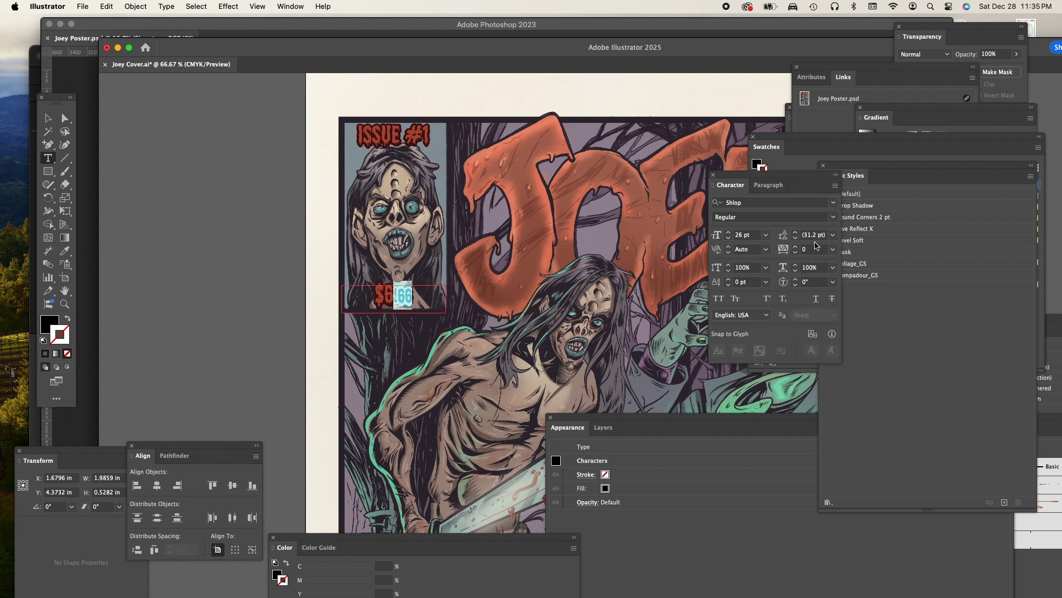
{"action": "left_click", "coordinate": [728, 280]}
{"action": "left_click", "coordinate": [728, 279]}
{"action": "left_click", "coordinate": [728, 280]}
{"action": "left_click", "coordinate": [729, 279]}
{"action": "left_click", "coordinate": [729, 279]}
{"action": "left_click", "coordinate": [728, 279]}
{"action": "left_click", "coordinate": [730, 284]}
{"action": "key", "text": "Escape"}
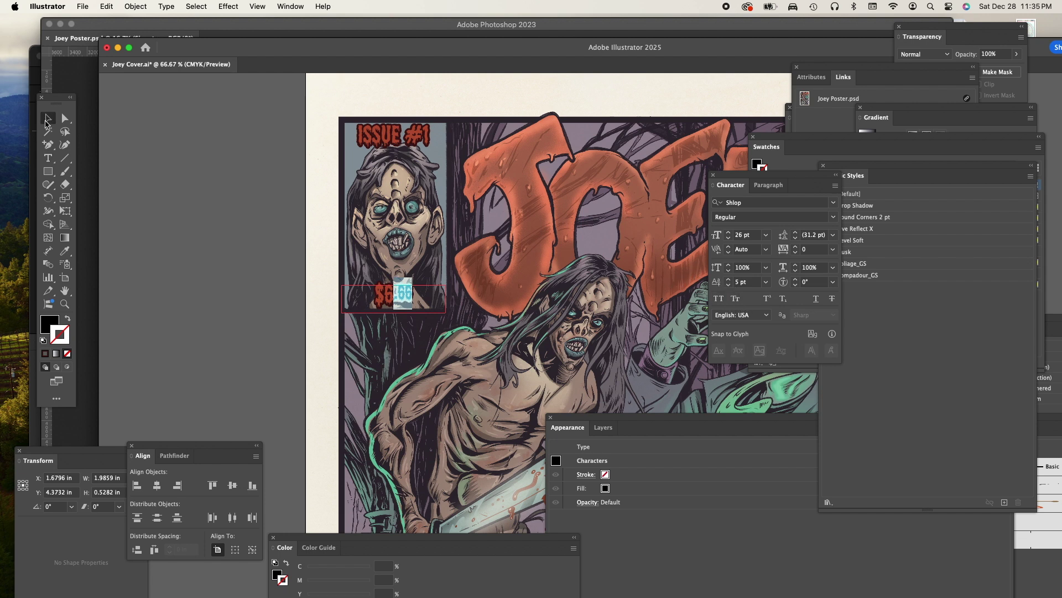
{"action": "left_click", "coordinate": [137, 124]}
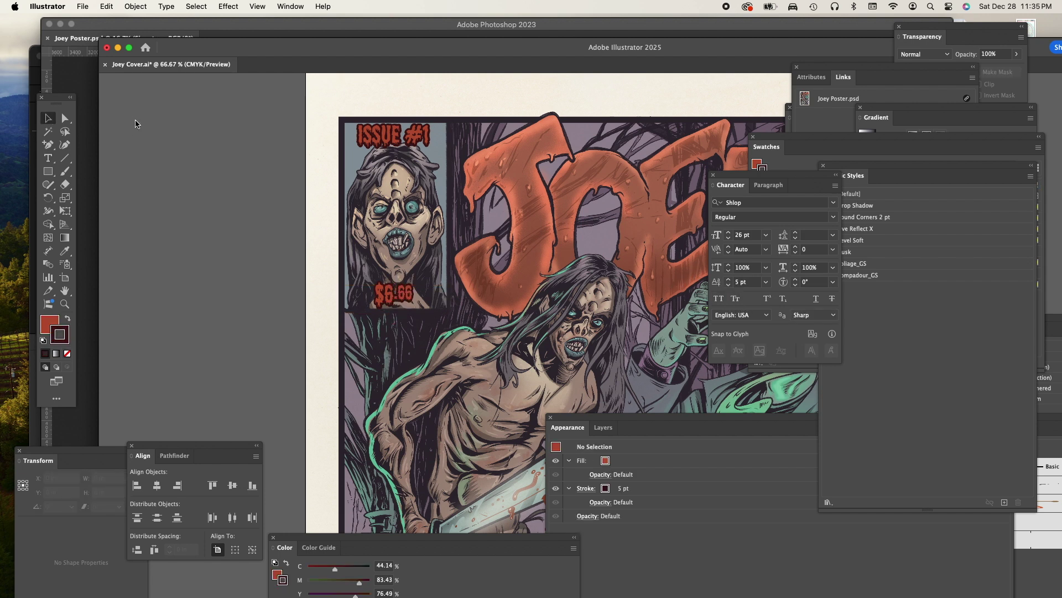
Step: Scale the $6.66 price text uniformly to 130% and select its dollar sign
{"action": "left_click", "coordinate": [406, 298]}
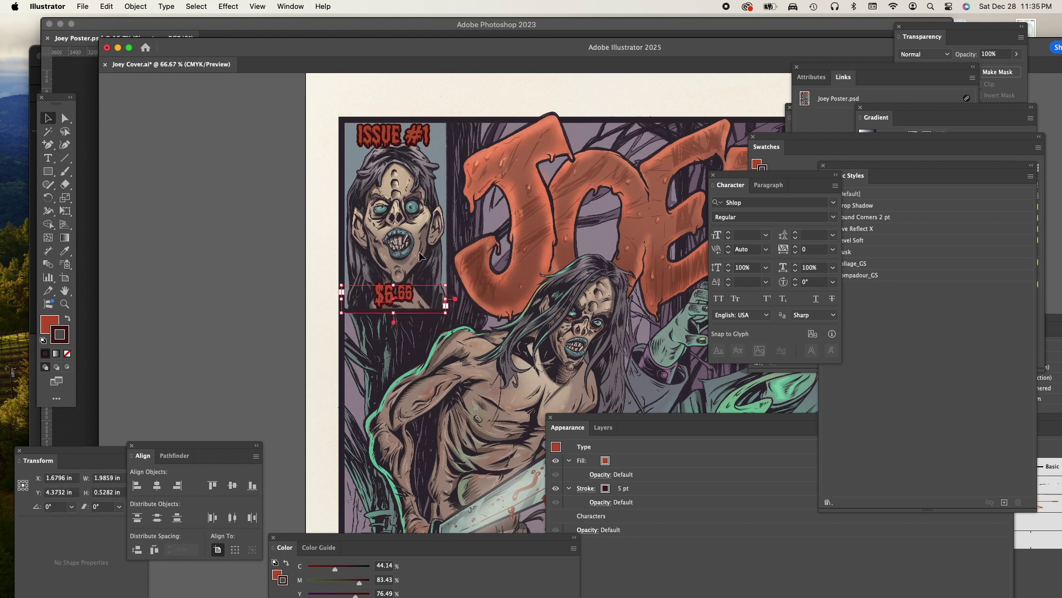
{"action": "double_click", "coordinate": [65, 197]}
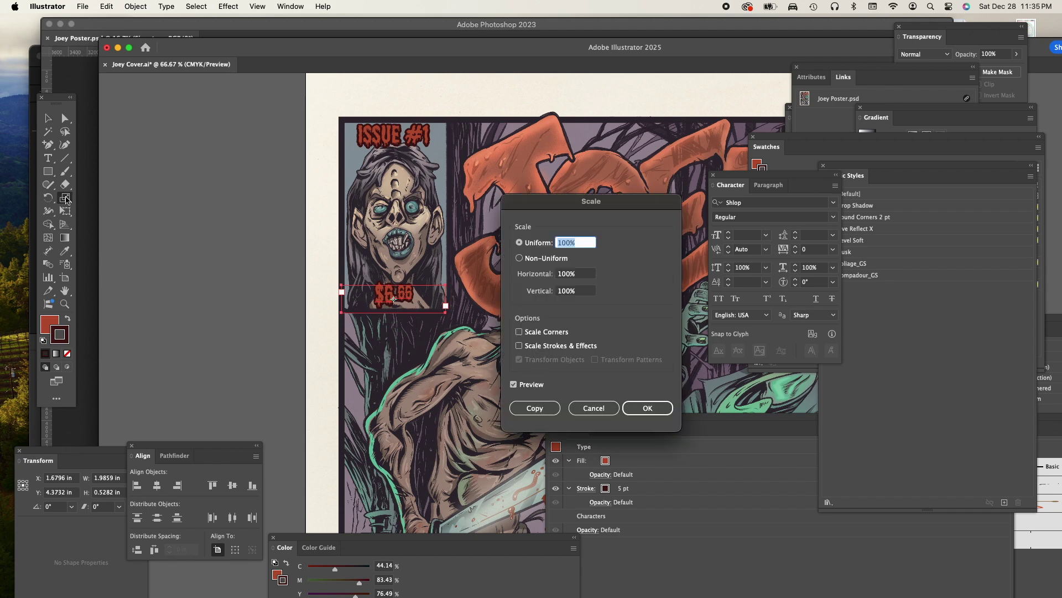
{"action": "type", "text": "130"}
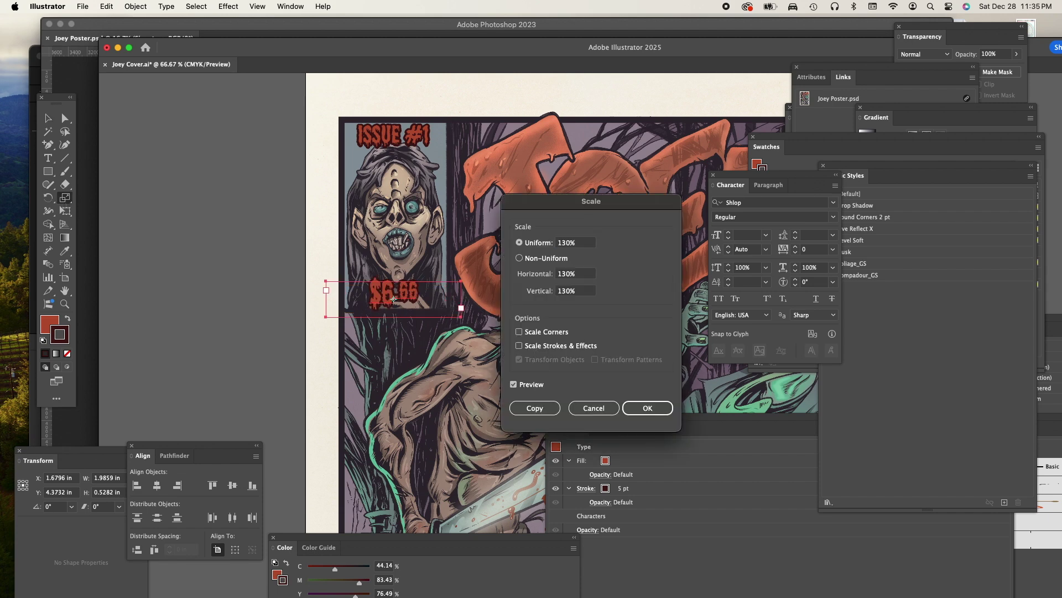
{"action": "key", "text": "Return"}
{"action": "key", "text": "t"}
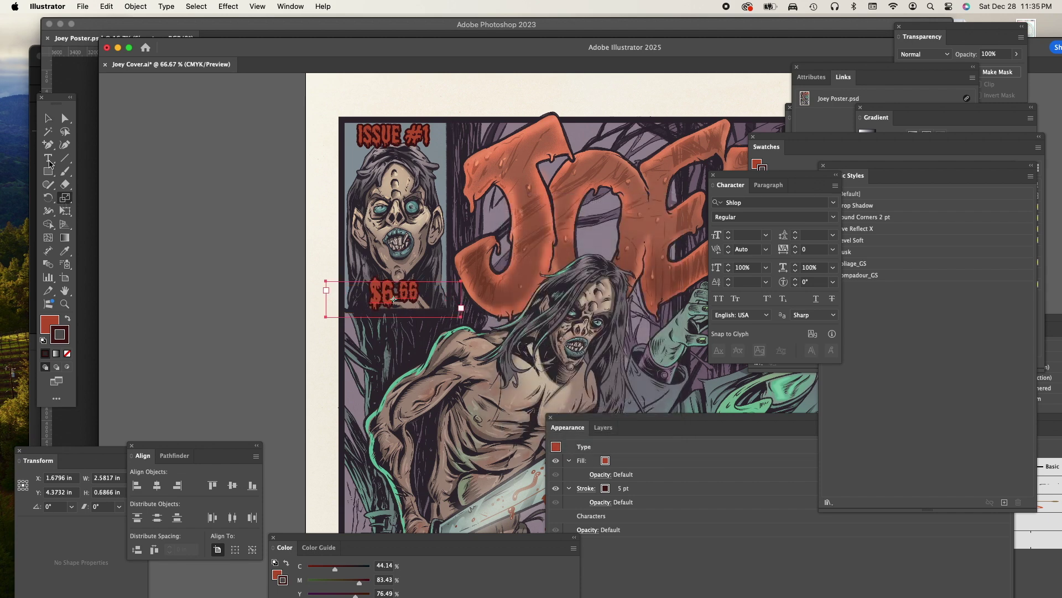
{"action": "left_click_drag", "start_coordinate": [382, 293], "coordinate": [345, 293]}
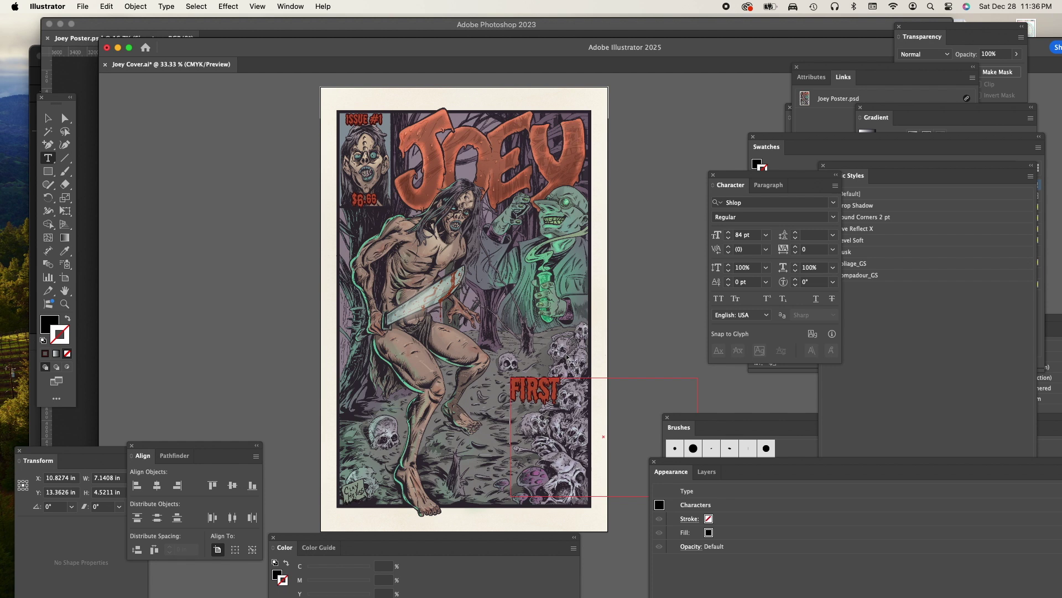
Step: Complete the lower-corner caption after FIRST with the lines HORRIFIC and ISSUE!, and deselect the text
{"action": "type", "text": "HORRIFIC "}
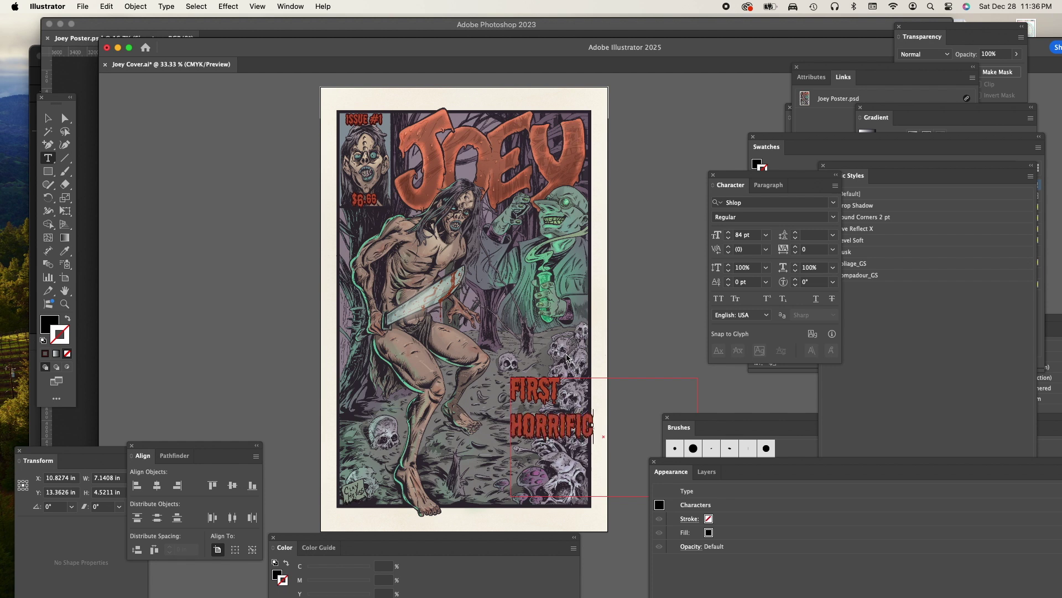
{"action": "type", "text": "ISSUE!"}
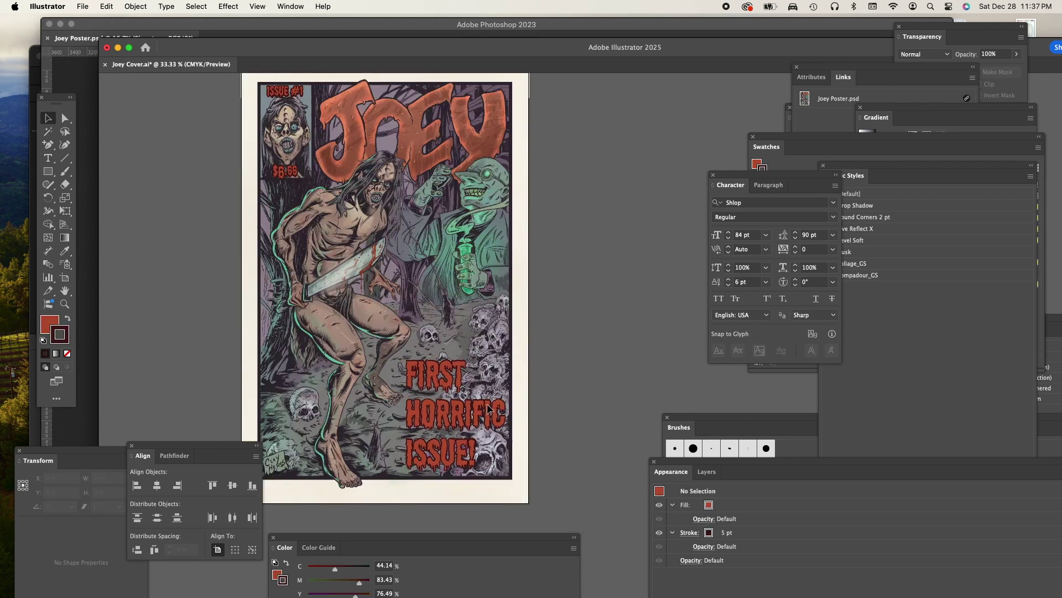
{"action": "scroll", "coordinate": [573, 395], "scroll_direction": "down", "scroll_amount": 1}
{"action": "scroll", "coordinate": [573, 396], "scroll_direction": "right", "scroll_amount": 1}
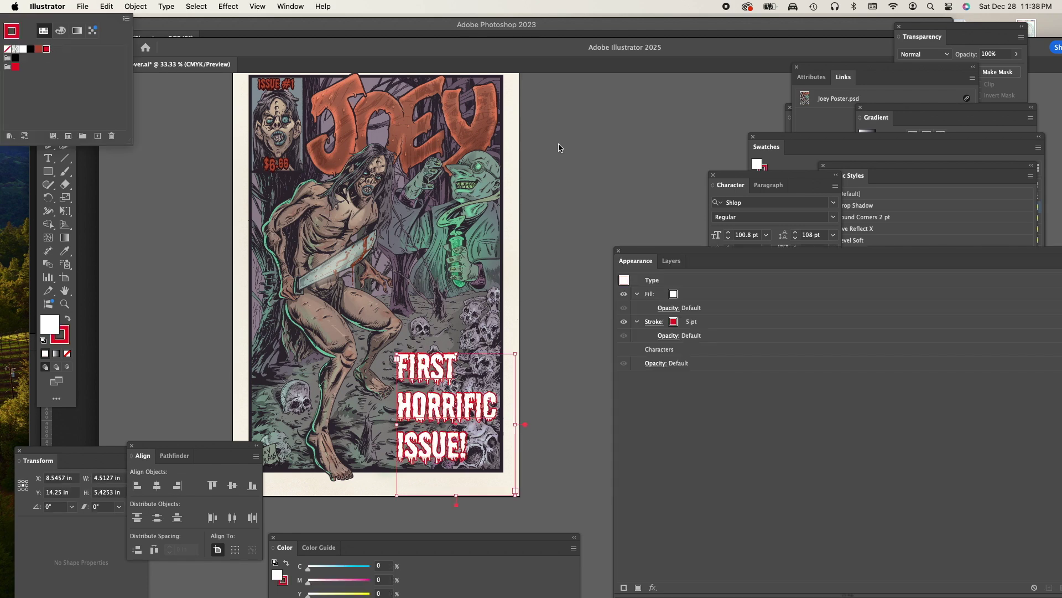
{"action": "left_click", "coordinate": [560, 145]}
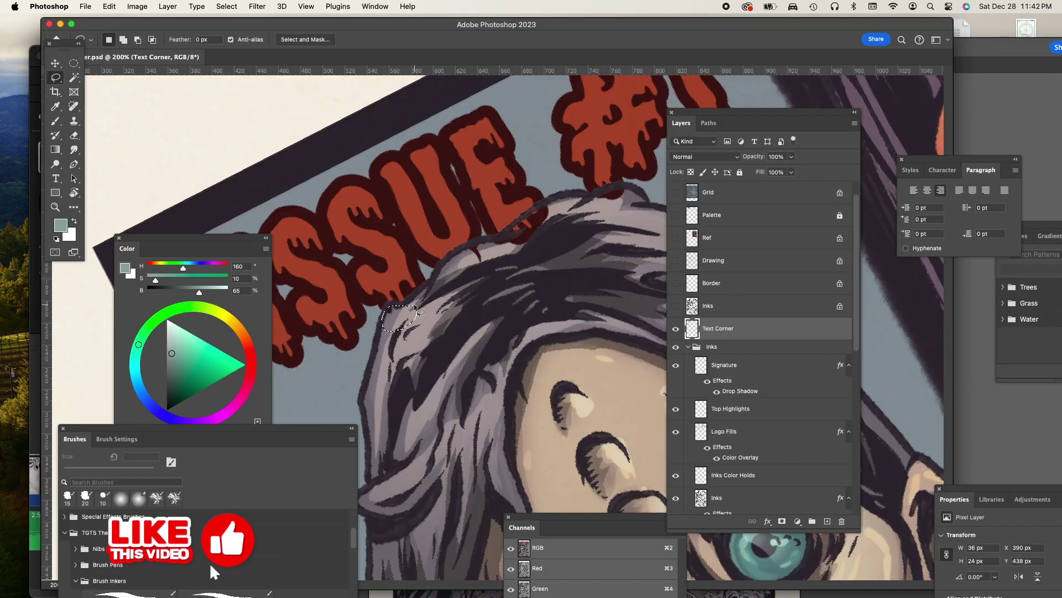
Step: In Photoshop, lasso along the portrait's hair where the ISSUE #1 lettering overlaps it on the Text Corner layer
{"action": "mouse_move", "coordinate": [387, 311]}
{"action": "left_mouse_down"}
{"action": "mouse_move", "coordinate": [457, 249]}
{"action": "mouse_move", "coordinate": [545, 202]}
{"action": "mouse_move", "coordinate": [628, 186]}
{"action": "mouse_move", "coordinate": [646, 221]}
{"action": "left_mouse_up"}
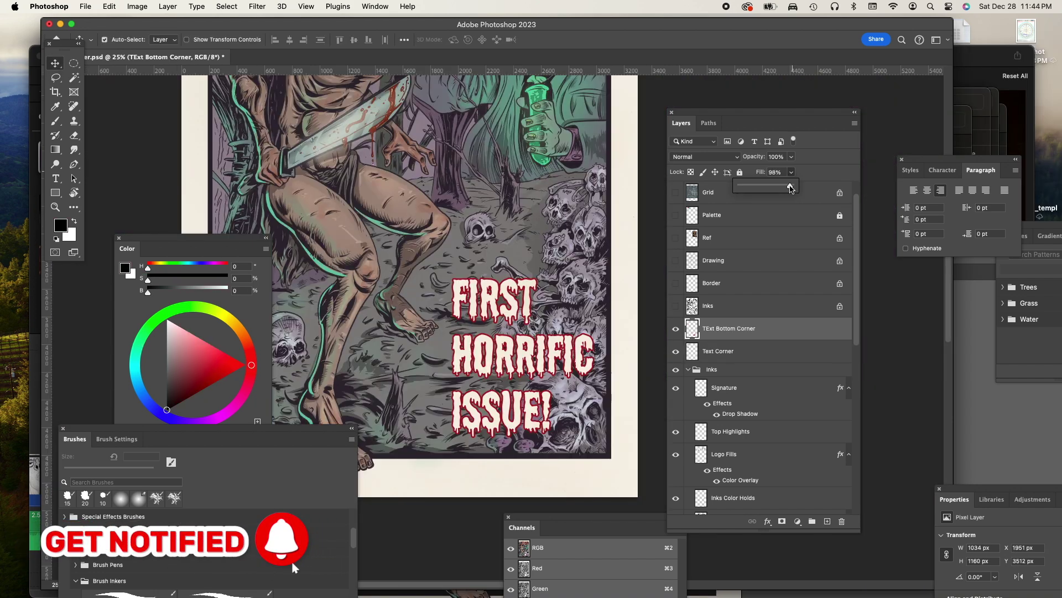
Step: Lower the fill of the FIRST HORRIFIC ISSUE! text layer and nudge the lettering slightly
{"action": "left_click_drag", "start_coordinate": [793, 186], "coordinate": [781, 190]}
{"action": "left_click_drag", "start_coordinate": [591, 347], "coordinate": [598, 355]}
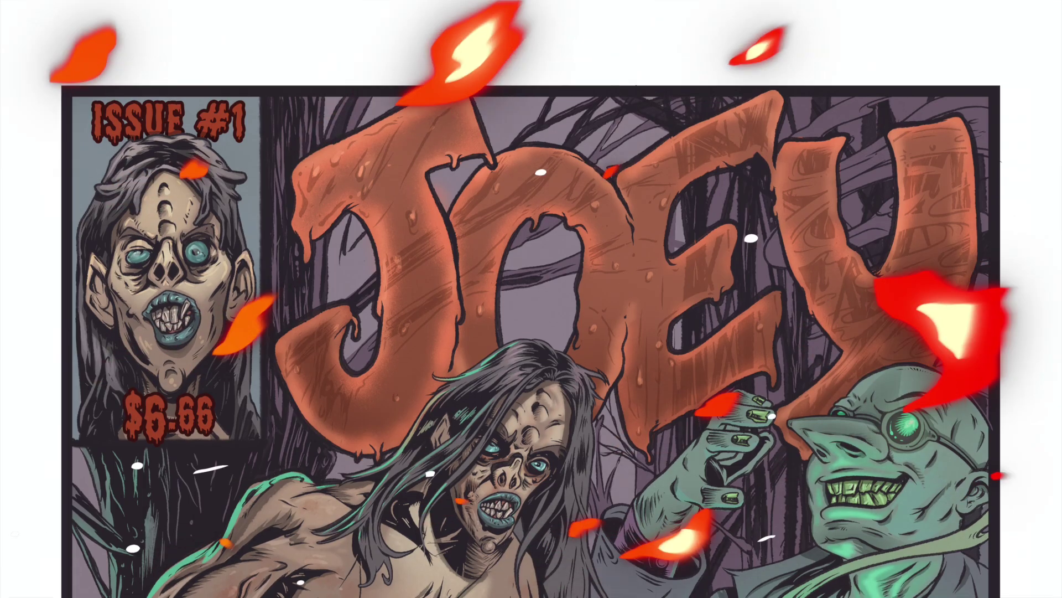